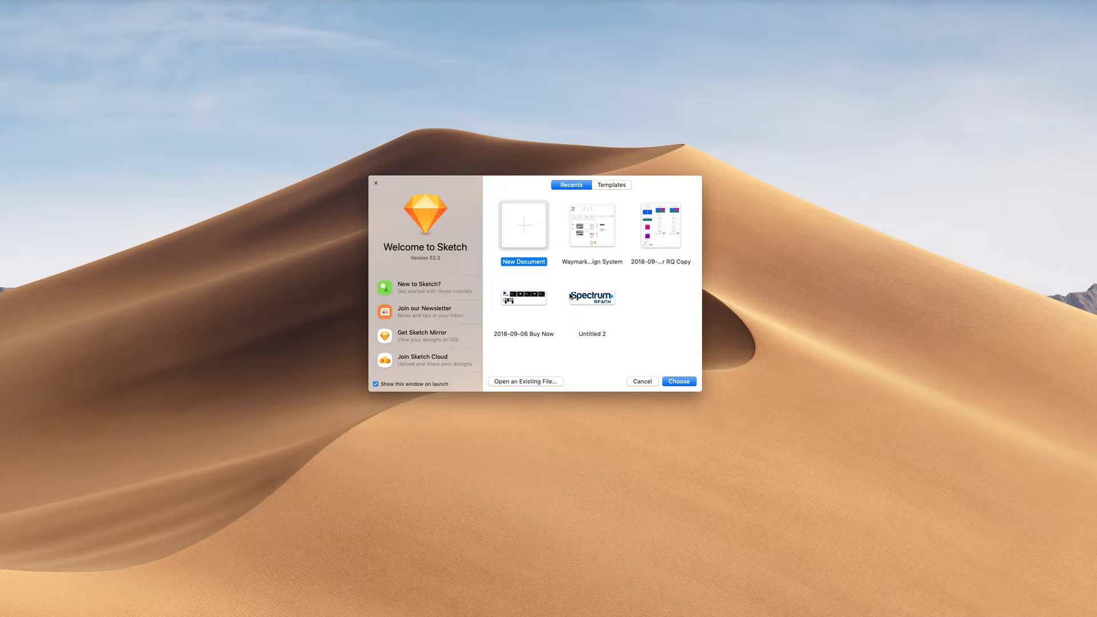
# Look through the available templates and create a new blank document
pyautogui.click(622, 188)
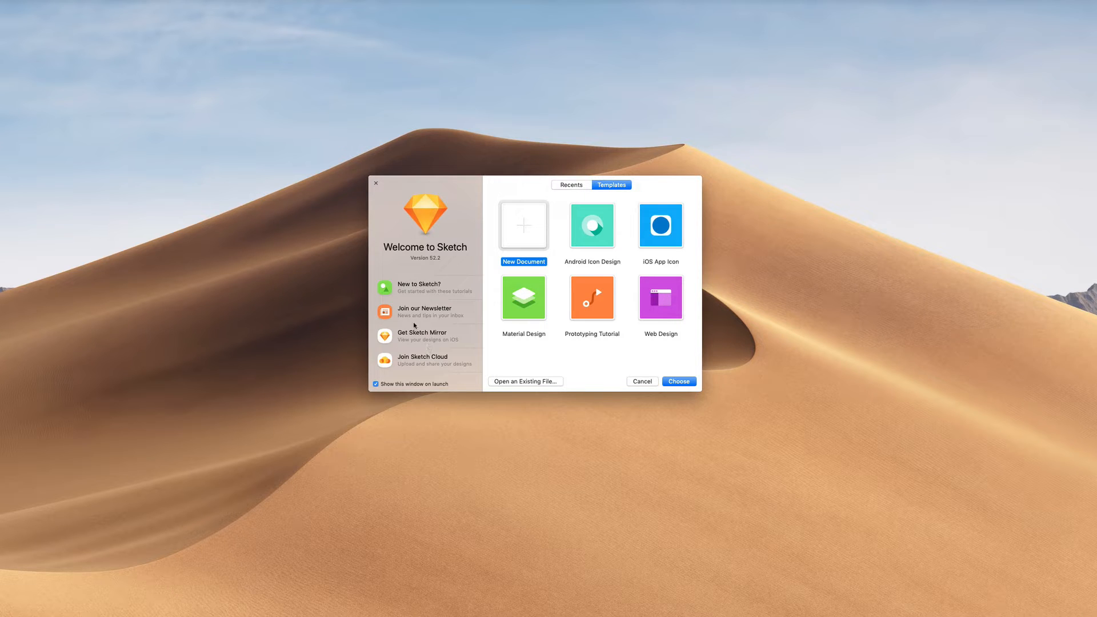
pyautogui.click(569, 186)
pyautogui.click(622, 186)
pyautogui.doubleClick(521, 225)
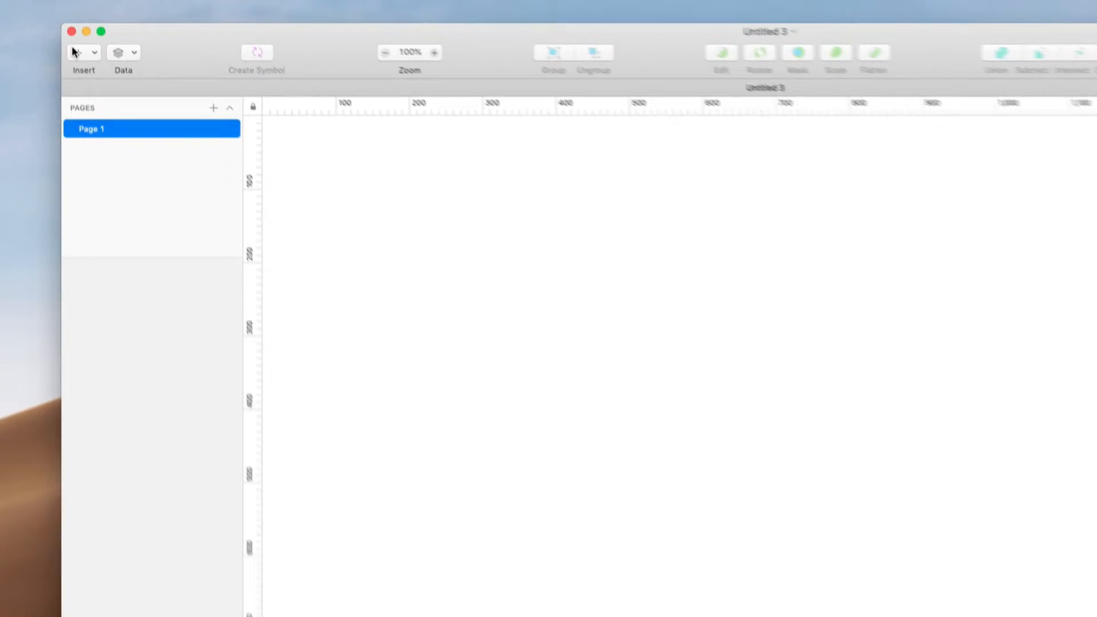
# Insert a Desktop HD artboard (1440×1024) from the Responsive Web presets
pyautogui.click(95, 54)
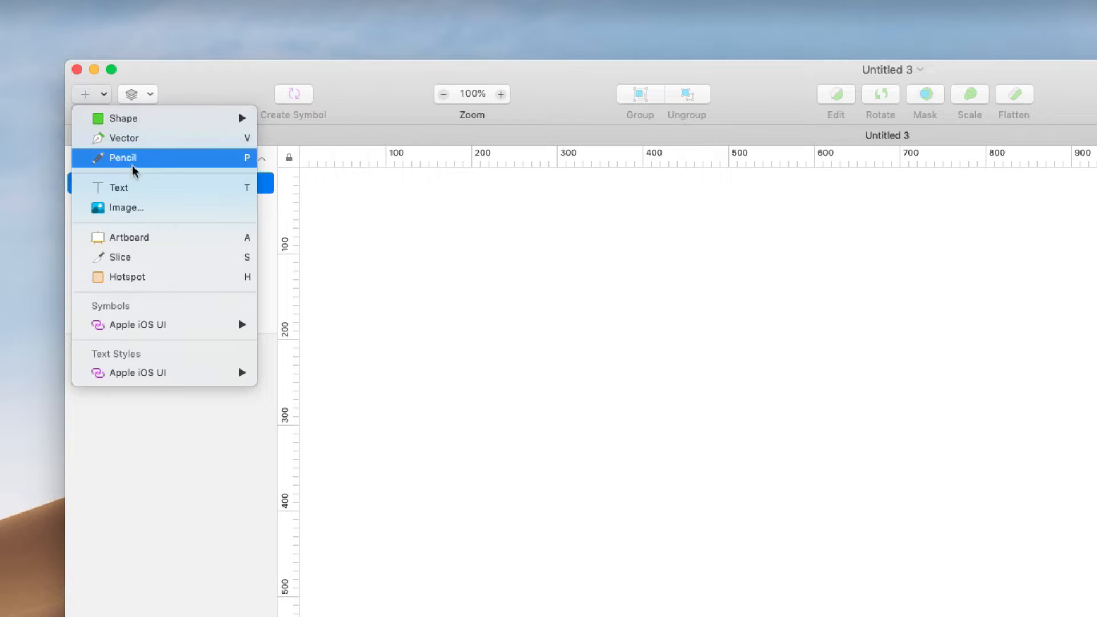
pyautogui.moveTo(139, 330)
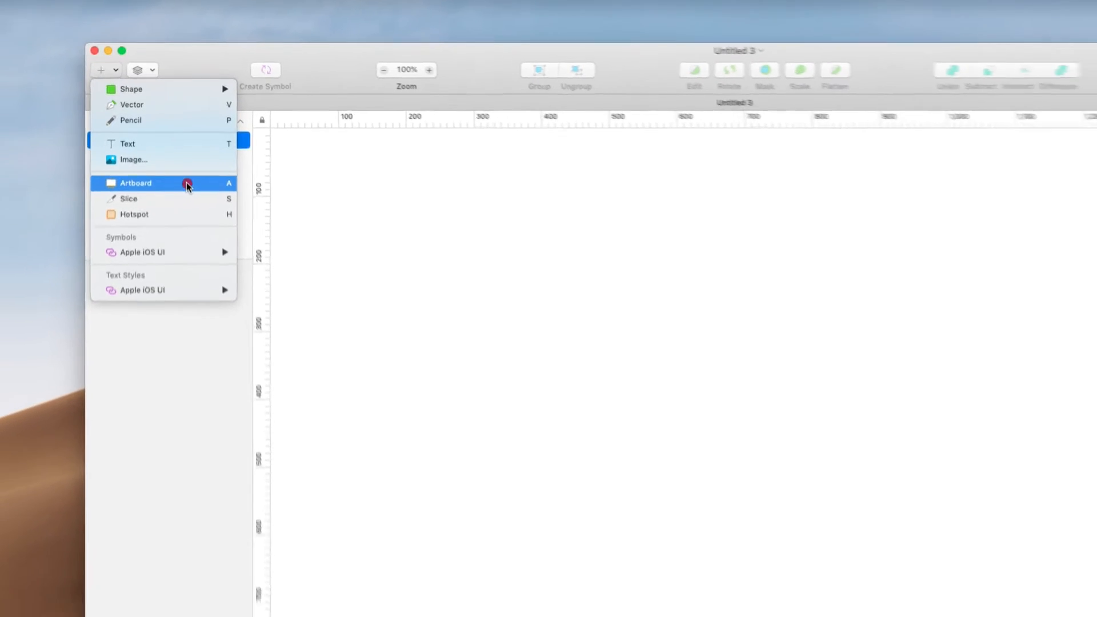
pyautogui.click(190, 219)
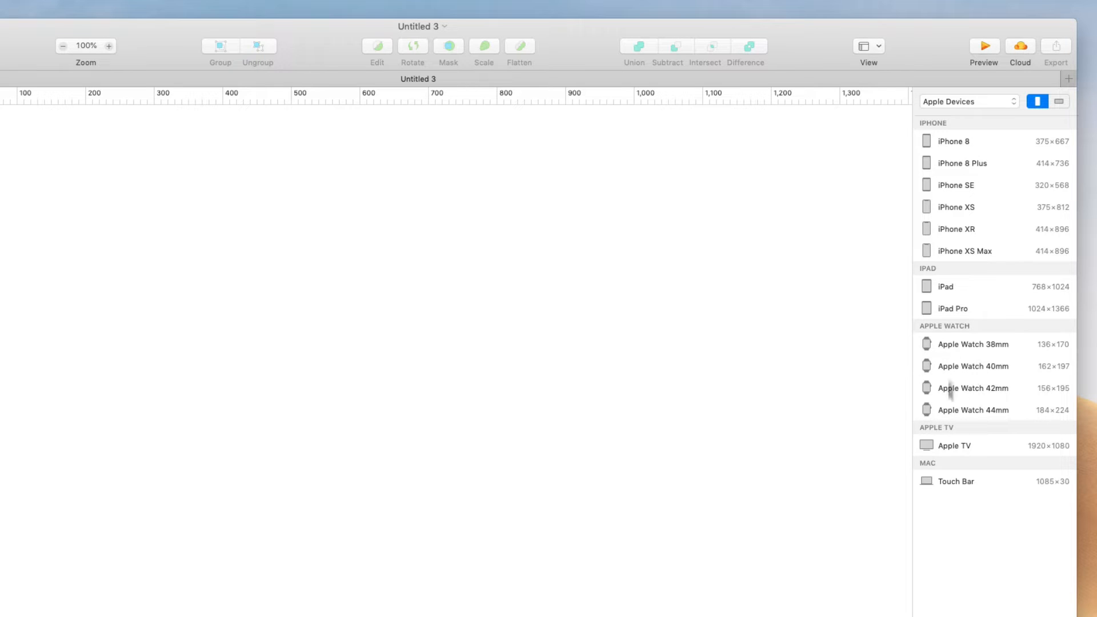
pyautogui.click(994, 101)
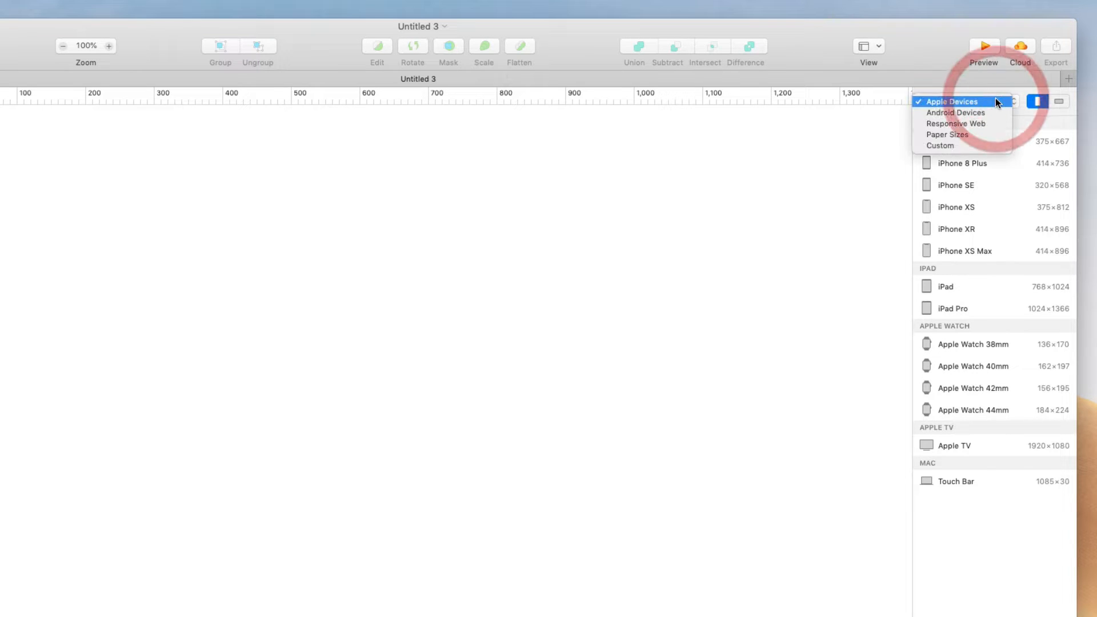
pyautogui.click(985, 124)
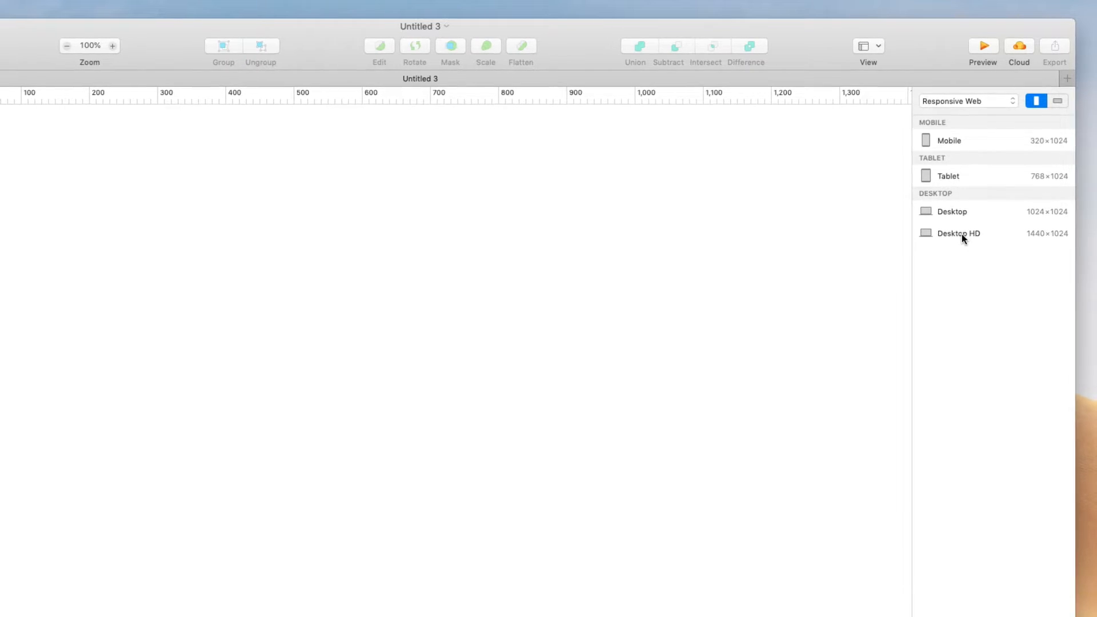
pyautogui.click(946, 223)
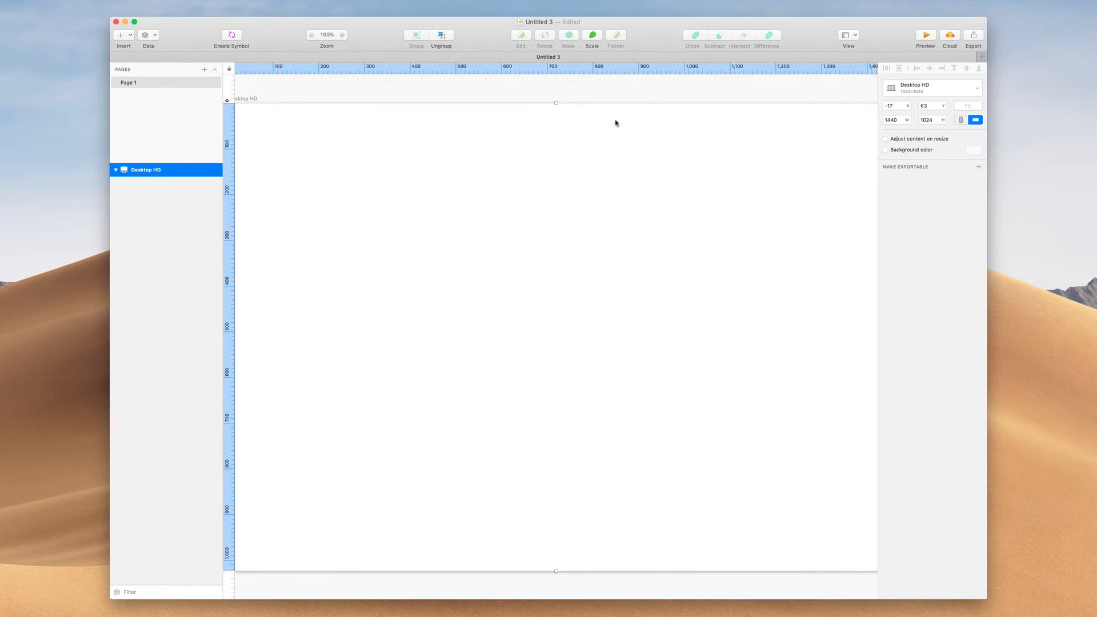
pyautogui.click(631, 99)
pyautogui.scroll(-3, 536, 213)
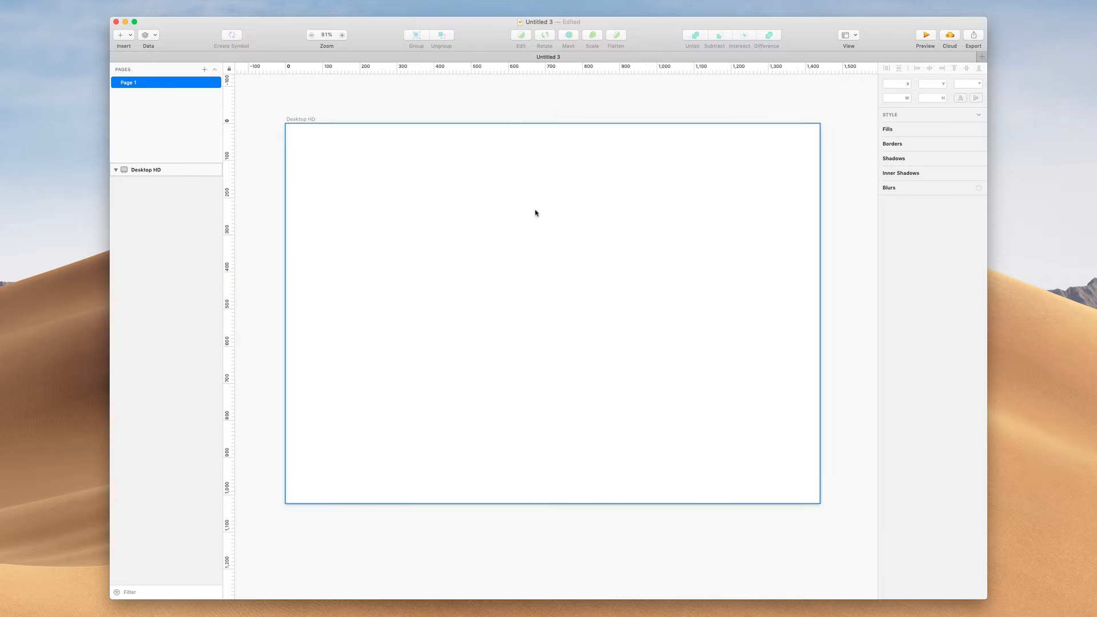
pyautogui.scroll(5, 536, 213)
pyautogui.scroll(-5, 535, 213)
pyautogui.scroll(2, 535, 213)
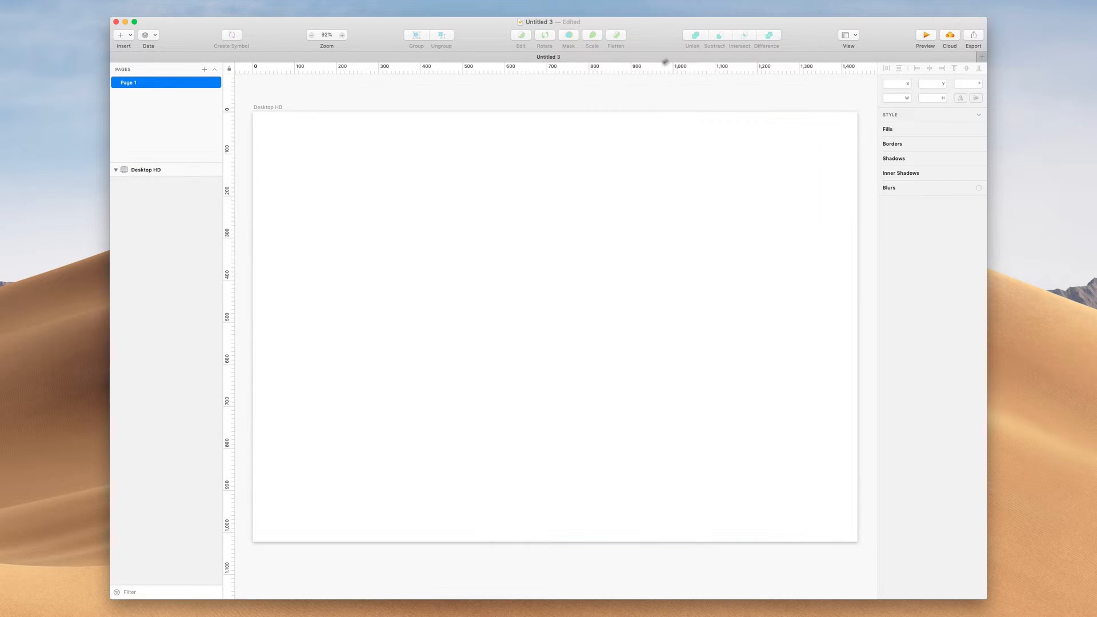
# Try the Desktop HD artboard in portrait orientation several times, returning it to landscape each time
pyautogui.click(269, 111)
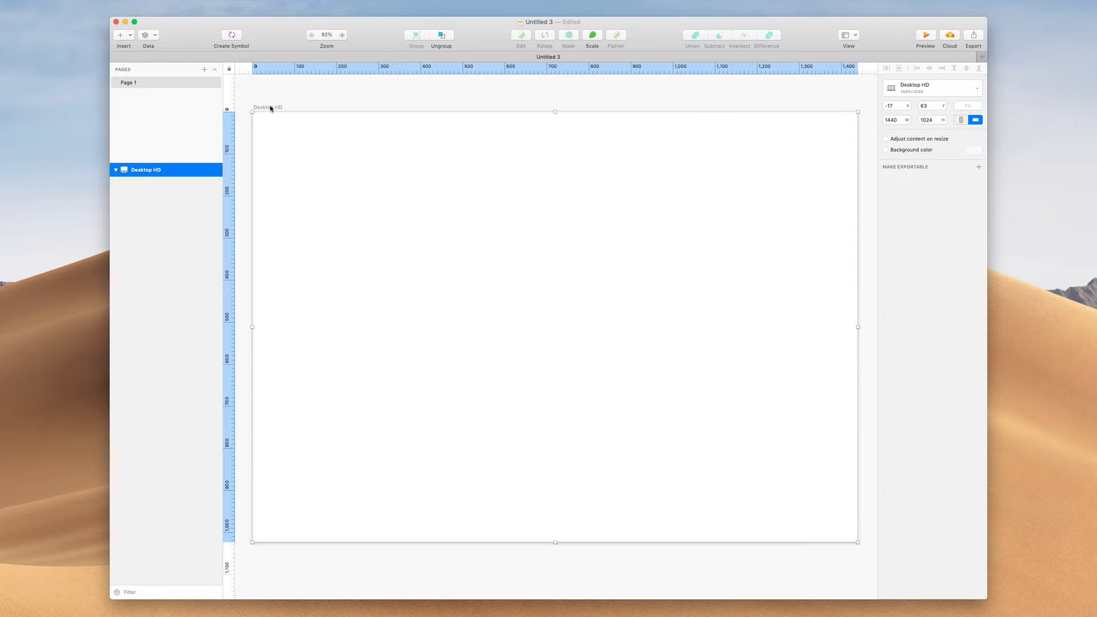
pyautogui.hscroll(-3, 270, 108)
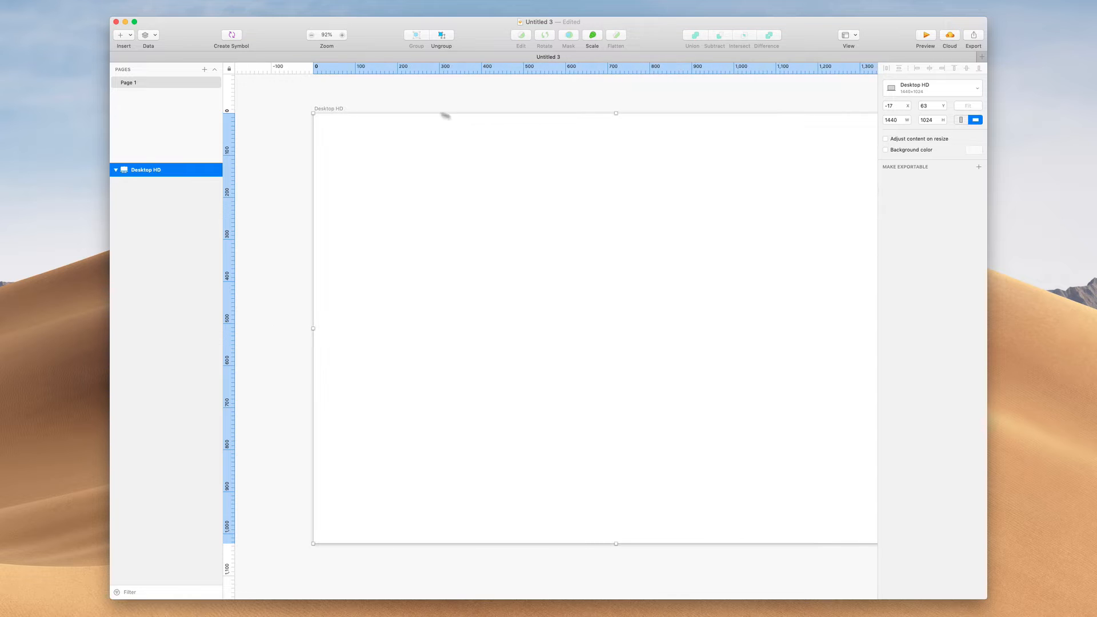
pyautogui.hscroll(4, 457, 119)
pyautogui.scroll(-1, 456, 119)
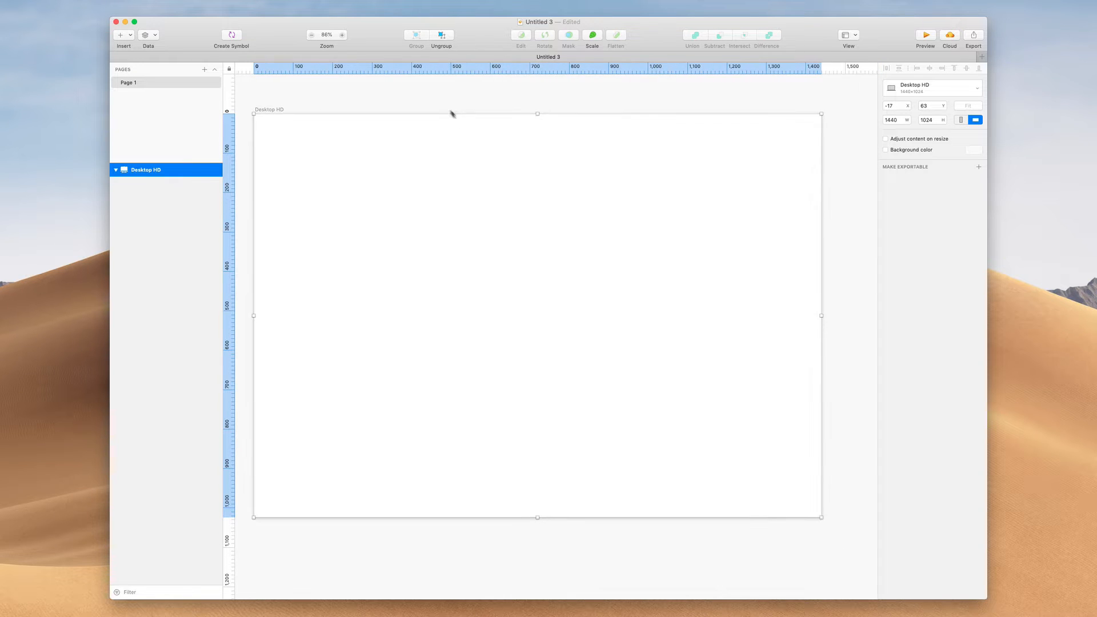
pyautogui.hscroll(-1, 385, 79)
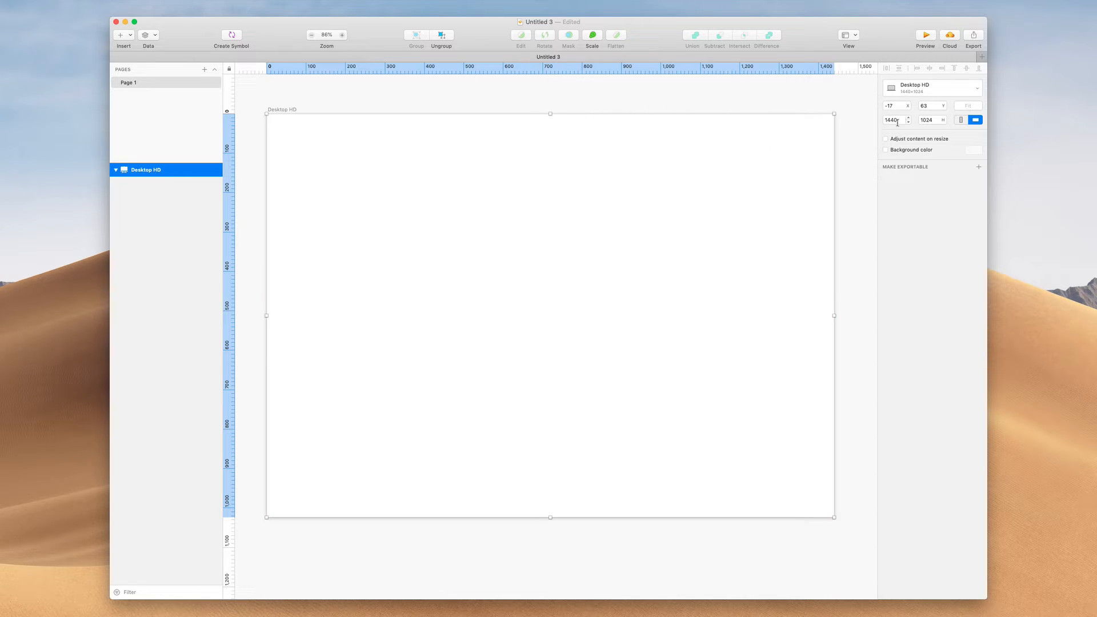
pyautogui.click(937, 120)
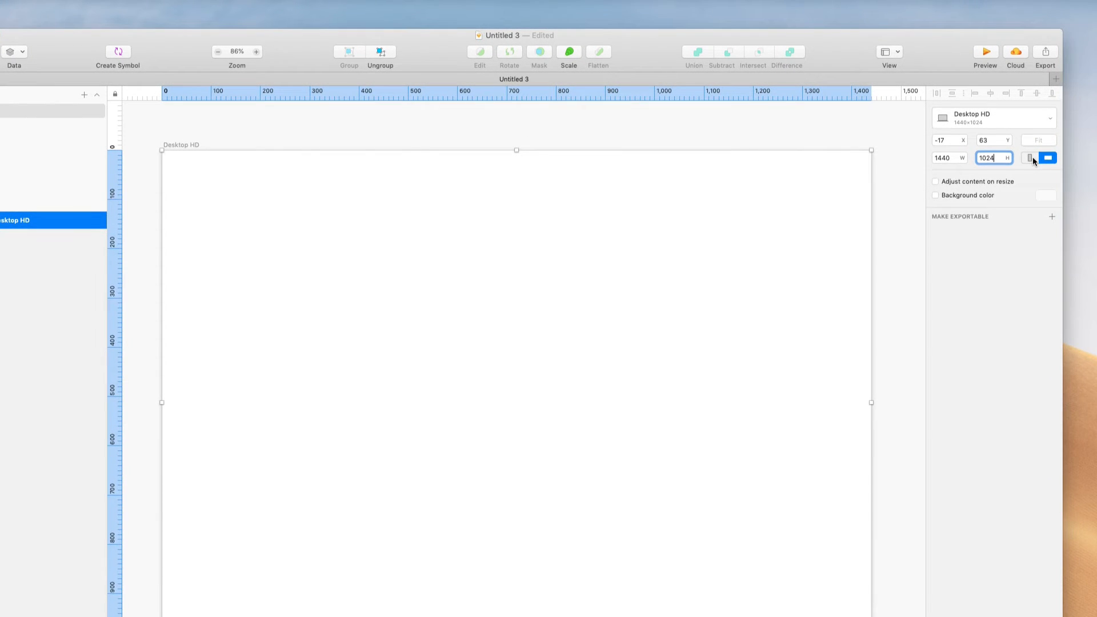
pyautogui.click(1031, 158)
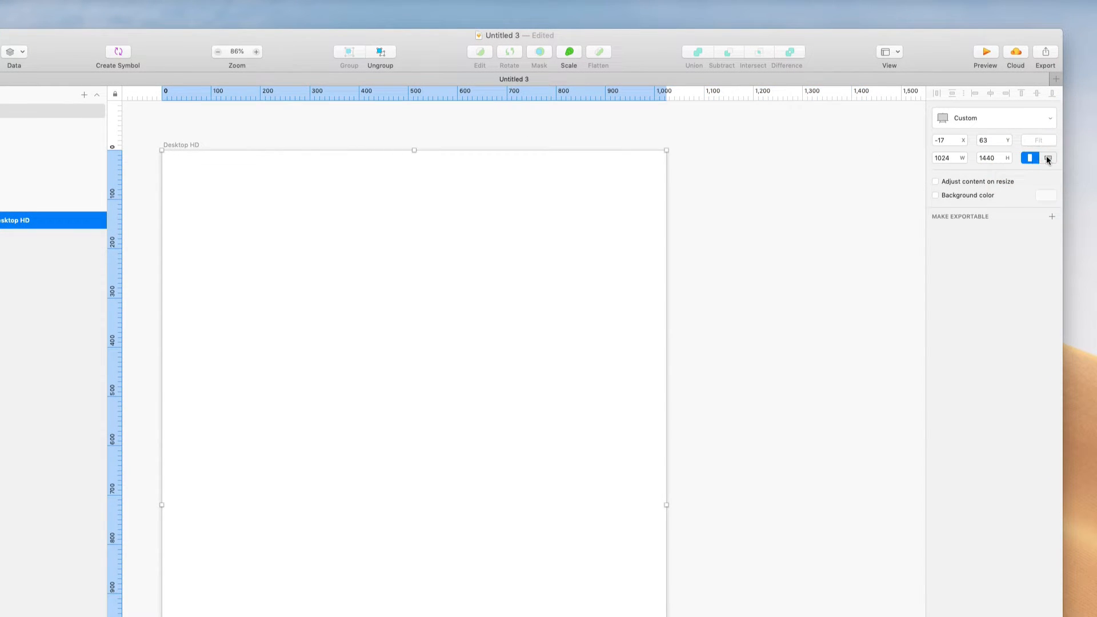
pyautogui.click(1047, 158)
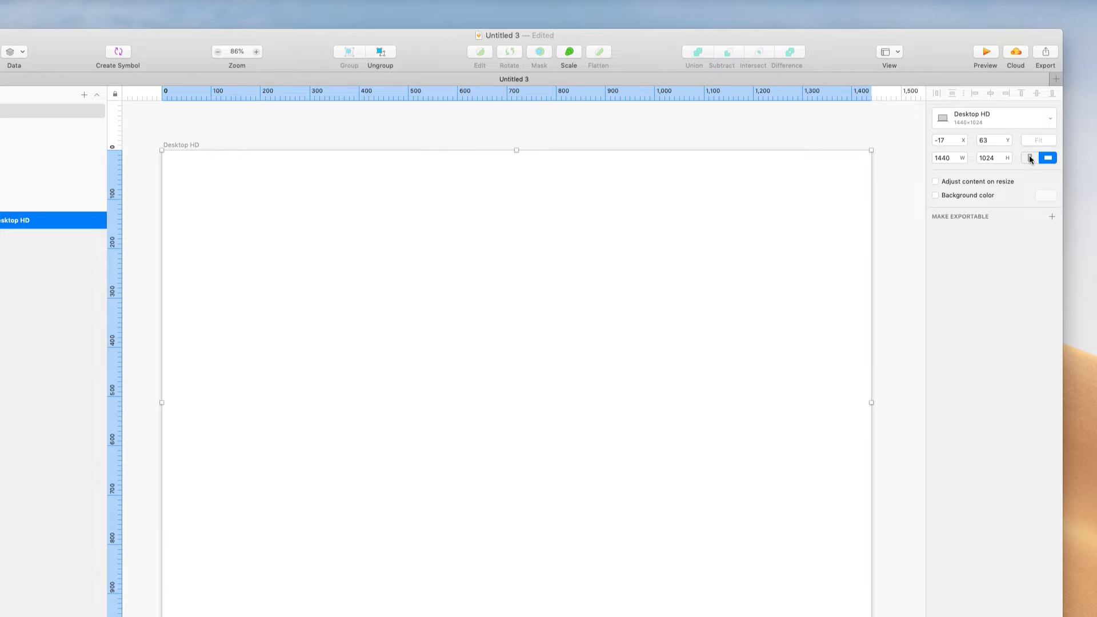
pyautogui.click(1031, 158)
pyautogui.click(1048, 159)
pyautogui.click(1030, 159)
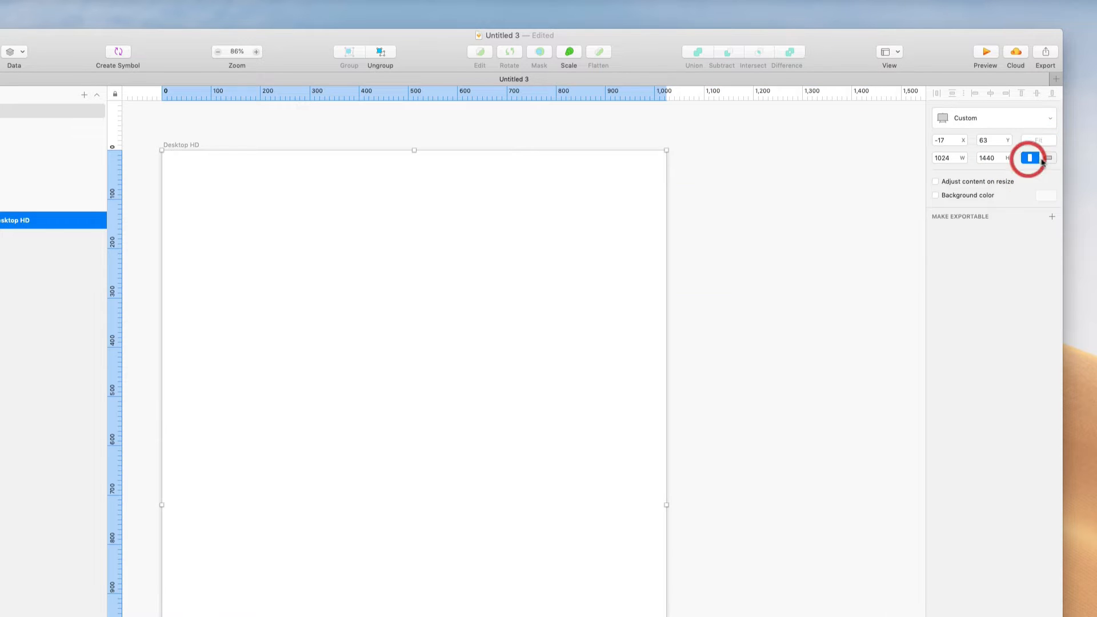
pyautogui.click(1047, 158)
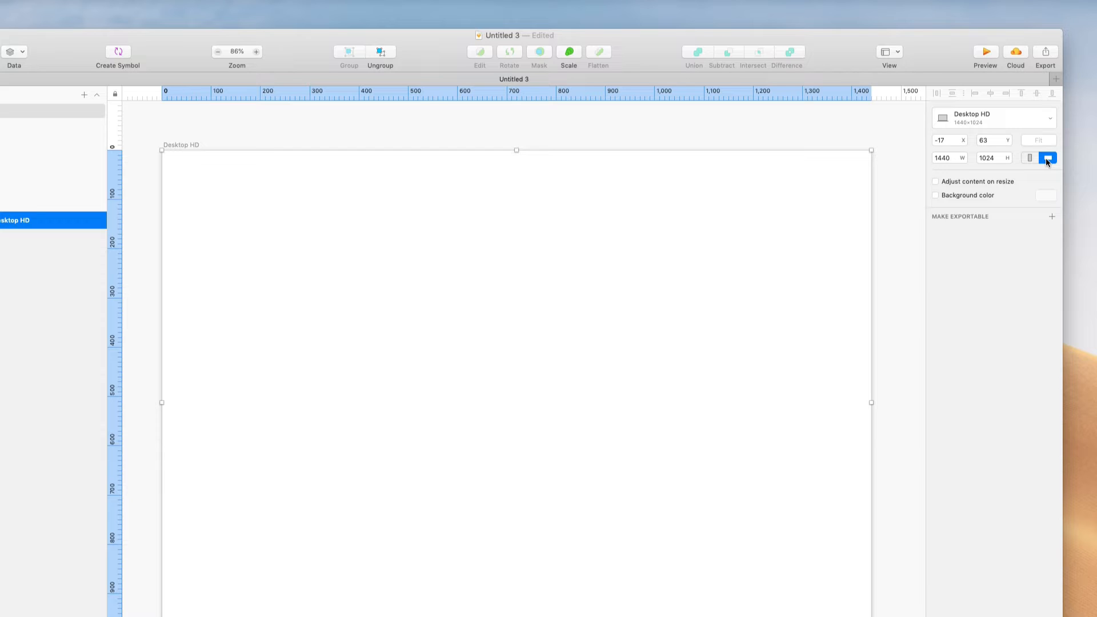
pyautogui.click(1029, 157)
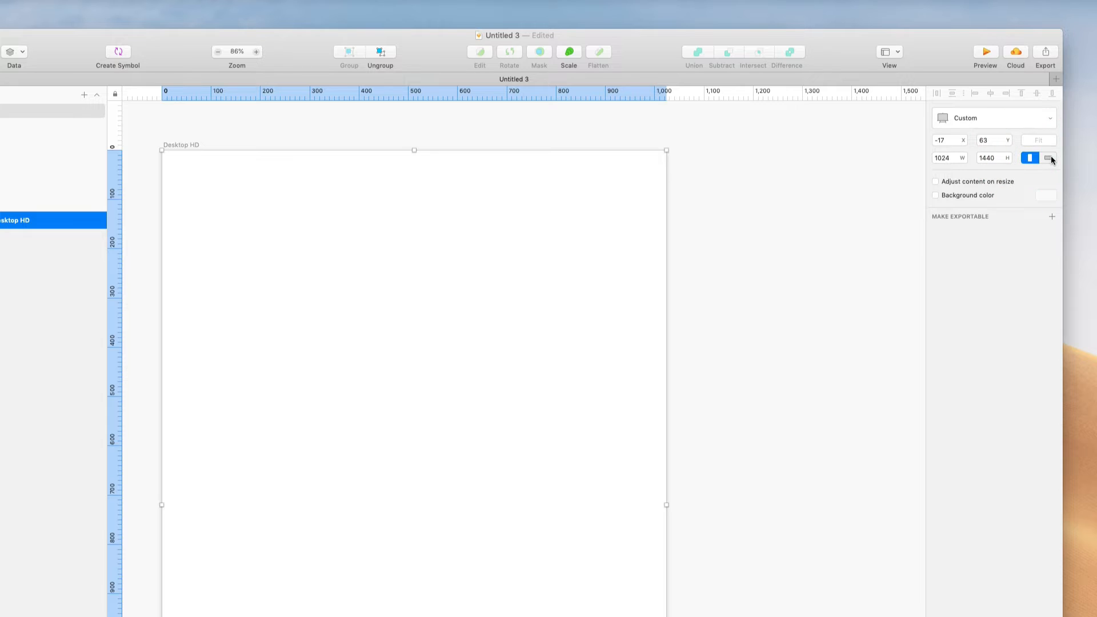
pyautogui.click(1048, 158)
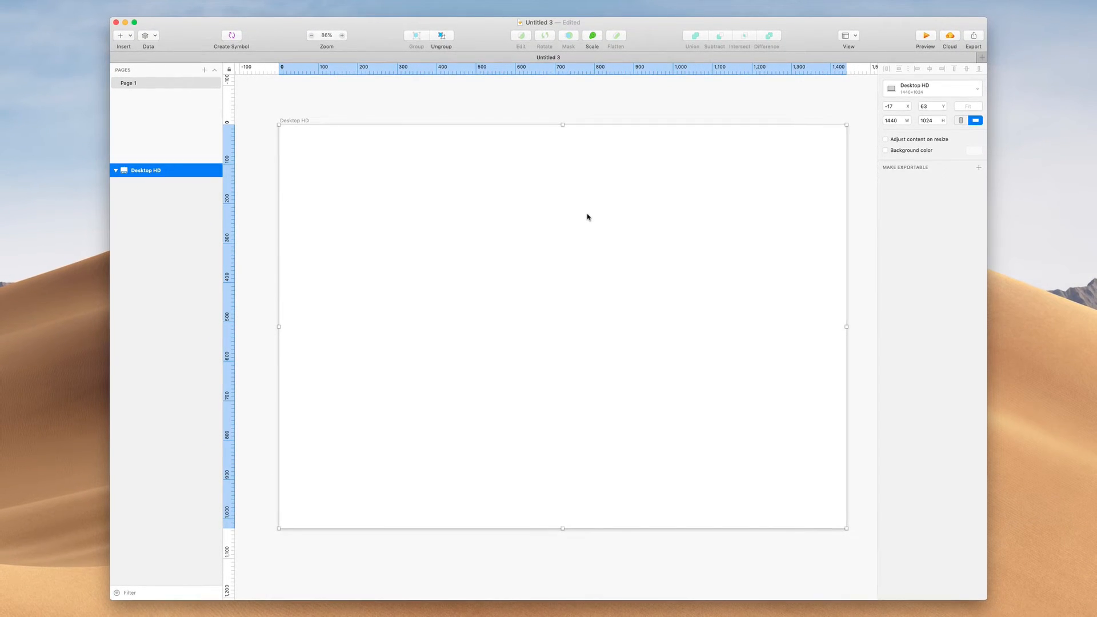
# Add a second Desktop HD artboard (1440×1024) beside the existing one
pyautogui.scroll(-5, 587, 217)
pyautogui.hscroll(3, 587, 216)
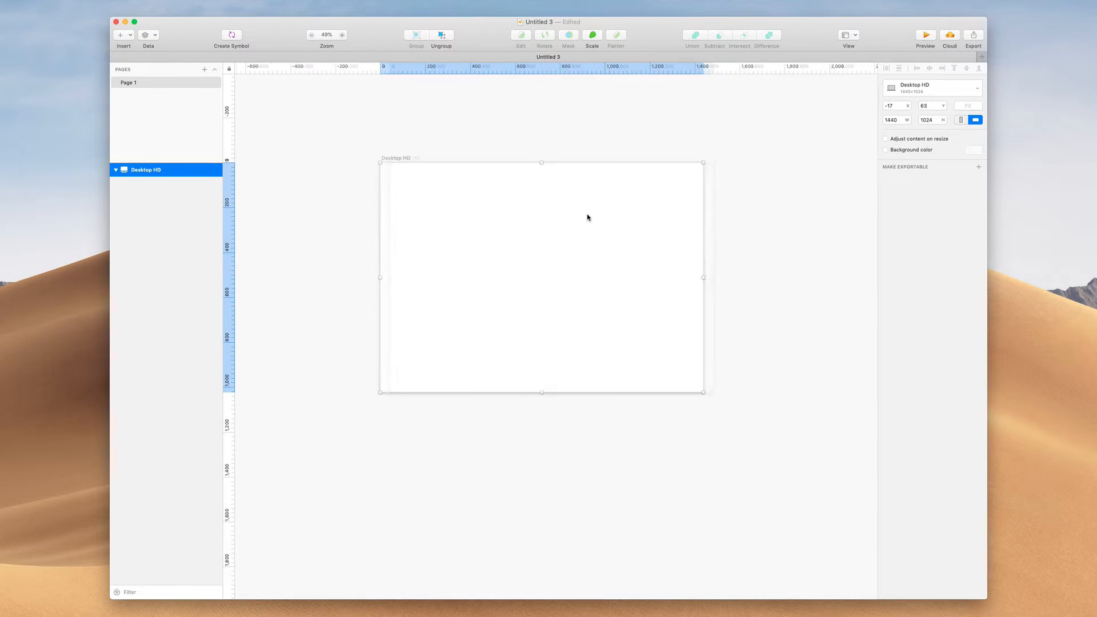
pyautogui.click(512, 117)
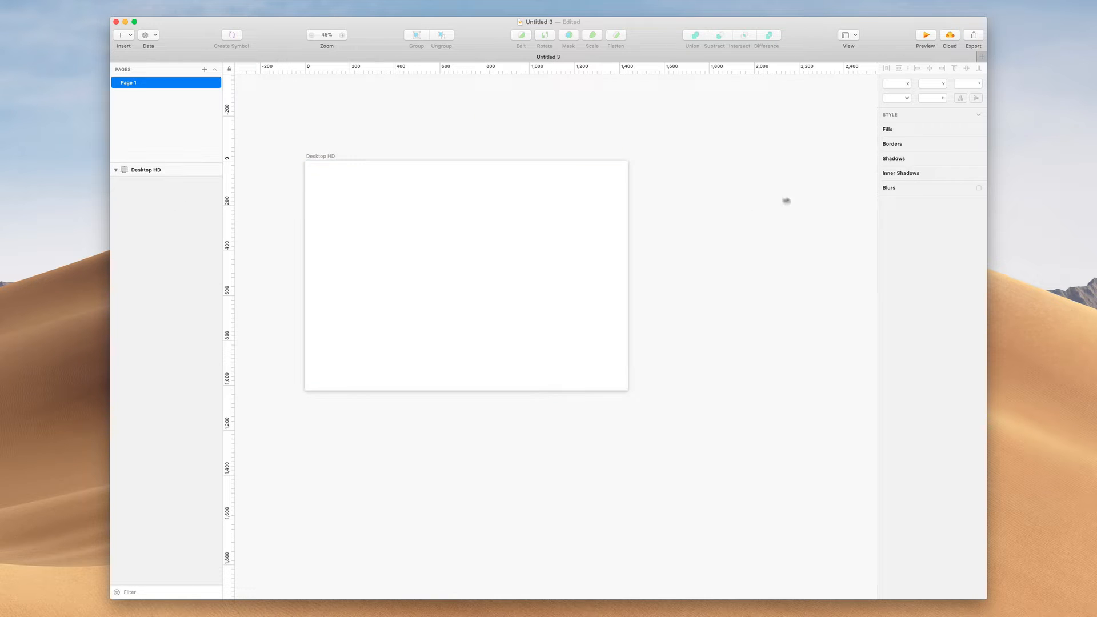
pyautogui.hscroll(2, 554, 221)
pyautogui.scroll(-5, 555, 221)
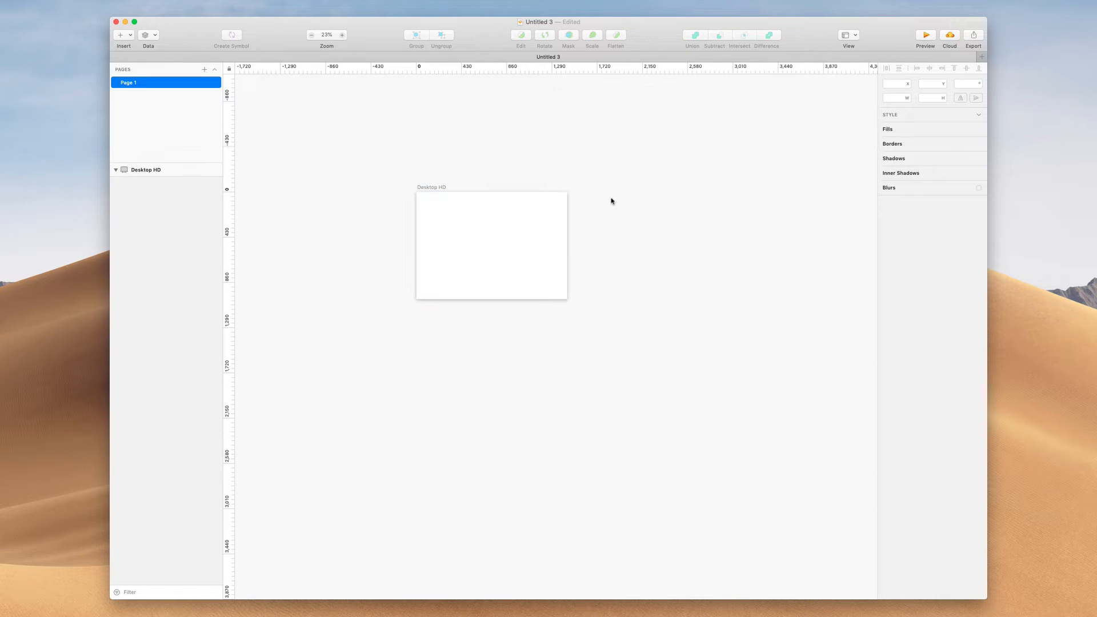
pyautogui.press('a')
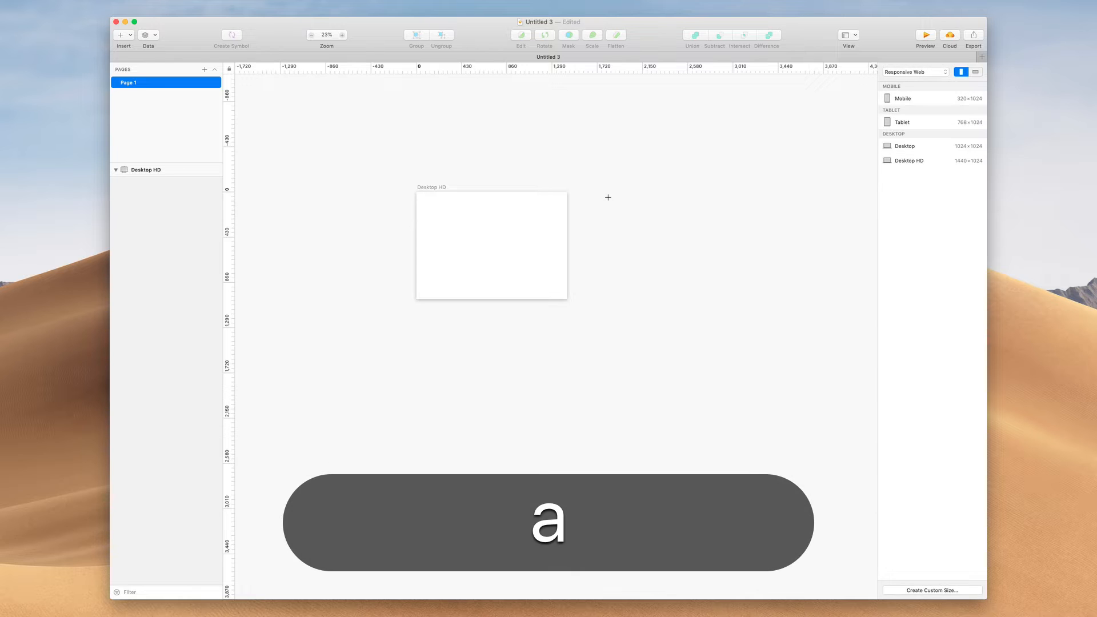
pyautogui.click(919, 163)
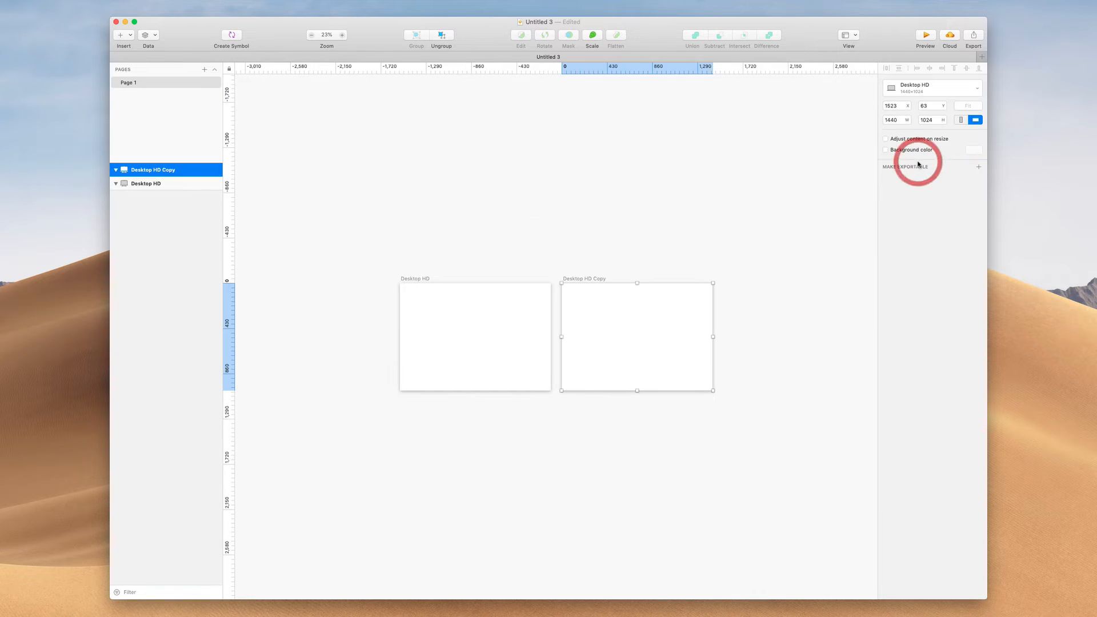
# Add a third artboard with the Desktop HD preset at the end of the row
pyautogui.scroll(-1, 611, 366)
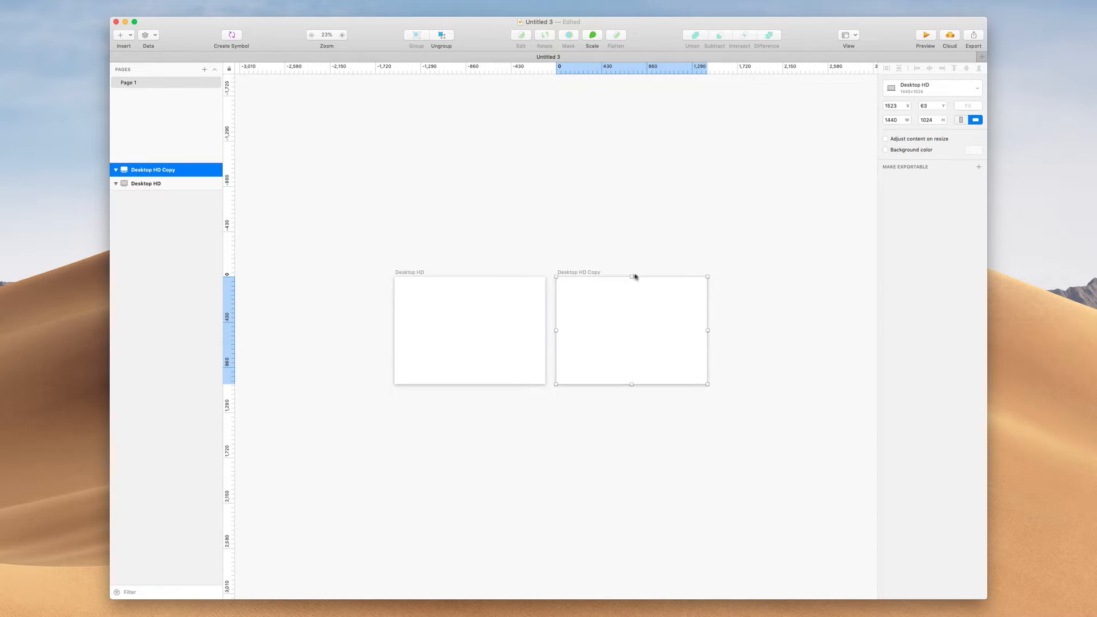
pyautogui.hscroll(3, 694, 317)
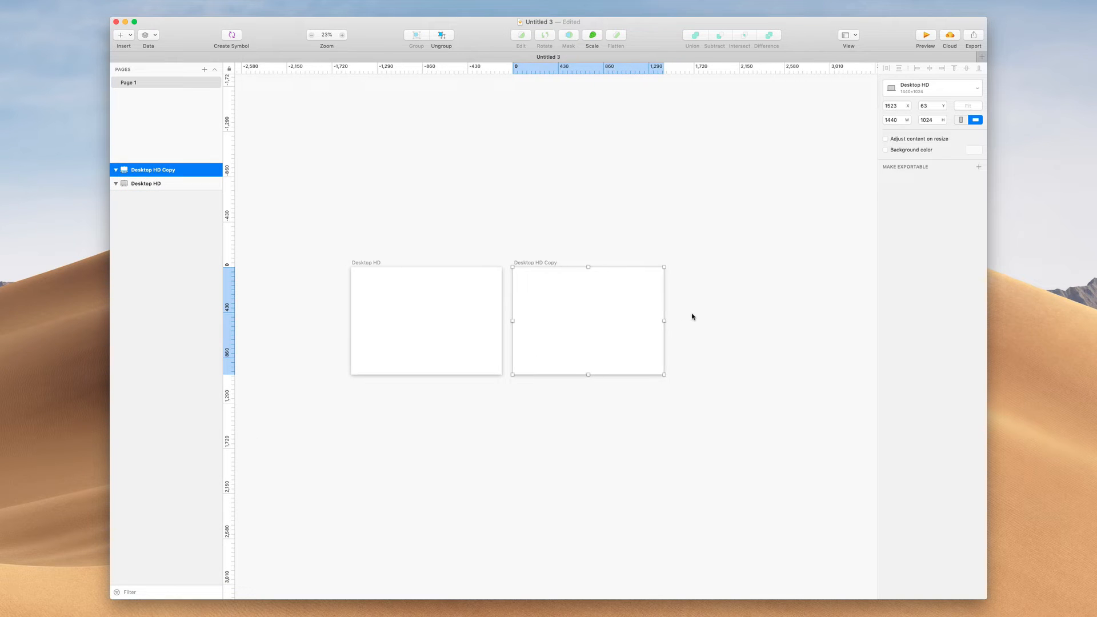
pyautogui.press('a')
pyautogui.click(924, 158)
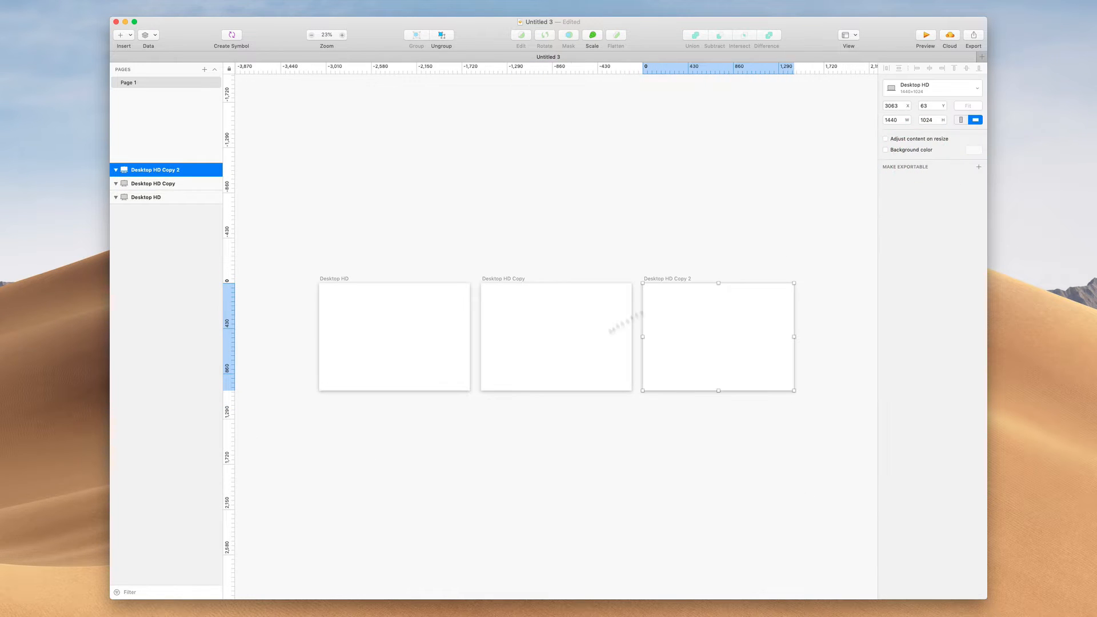
pyautogui.scroll(-2, 553, 375)
pyautogui.hscroll(-3, 493, 419)
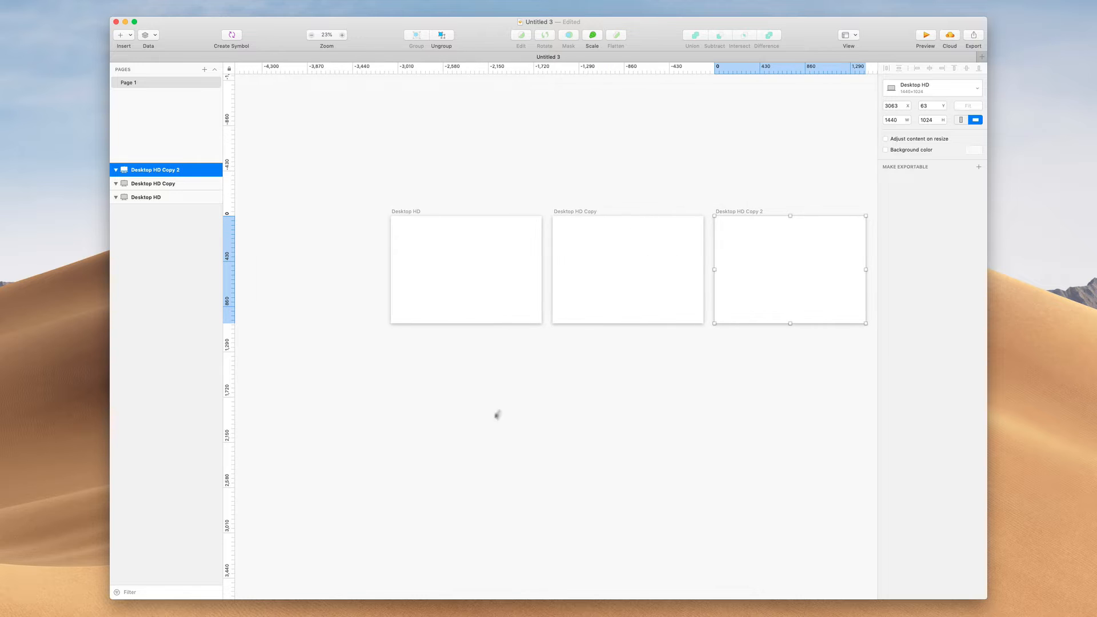
pyautogui.hscroll(3, 599, 293)
pyautogui.scroll(-3, 600, 293)
pyautogui.scroll(-3, 599, 293)
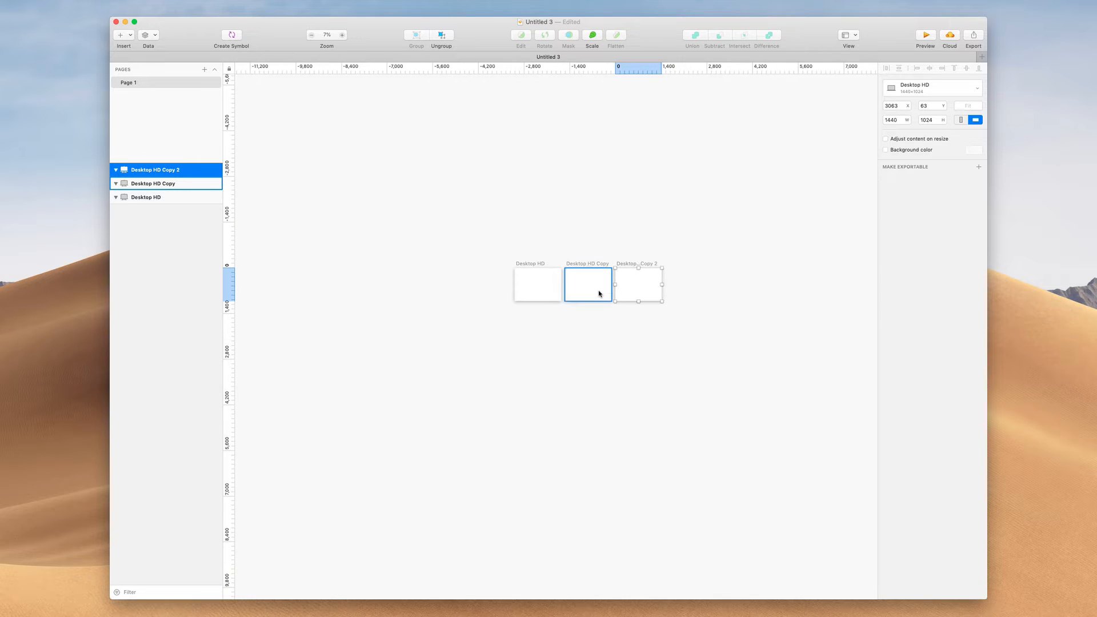
pyautogui.scroll(4, 599, 294)
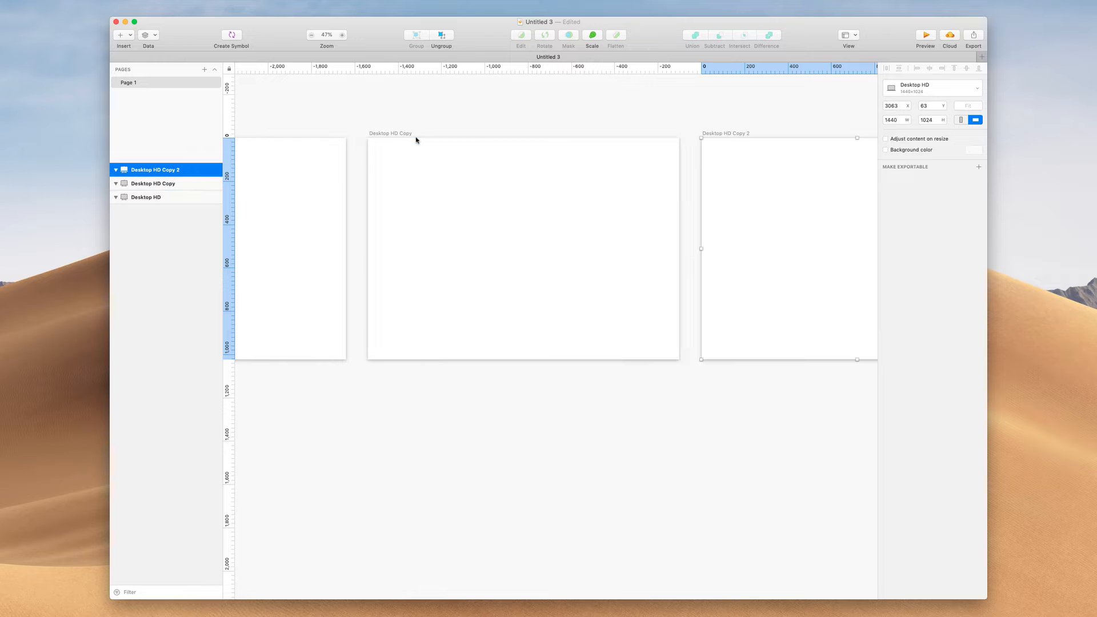
pyautogui.scroll(-1, 415, 132)
pyautogui.scroll(-4, 416, 132)
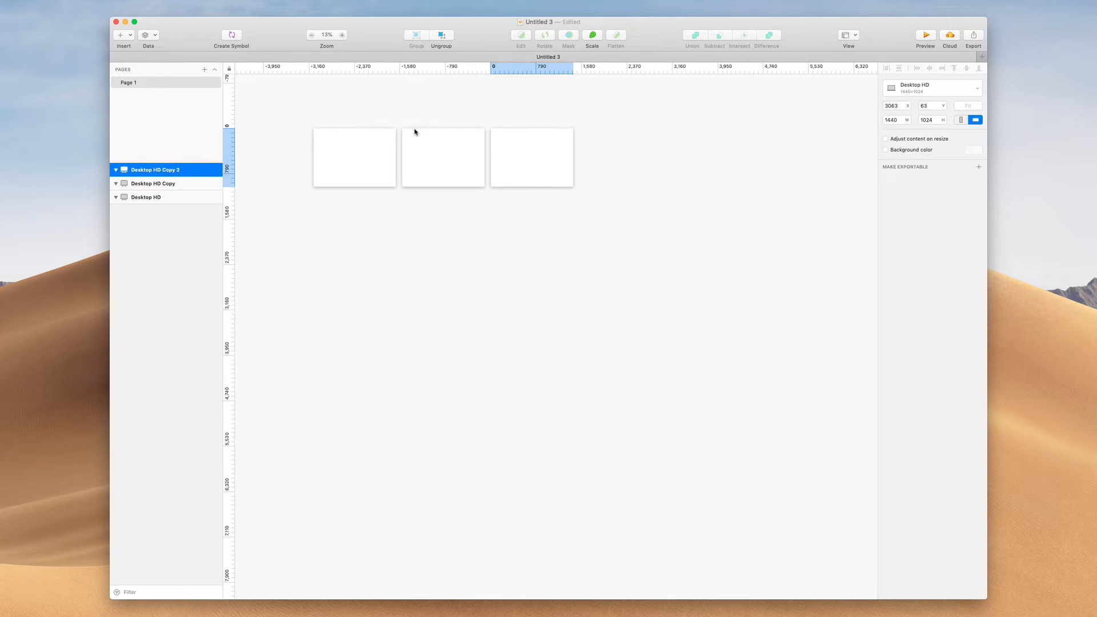
# Move the Desktop HD Copy artboard to about X 940, Y 1950 and the Desktop HD Copy 2 artboard to about X 2237, Y -693
pyautogui.click(450, 180)
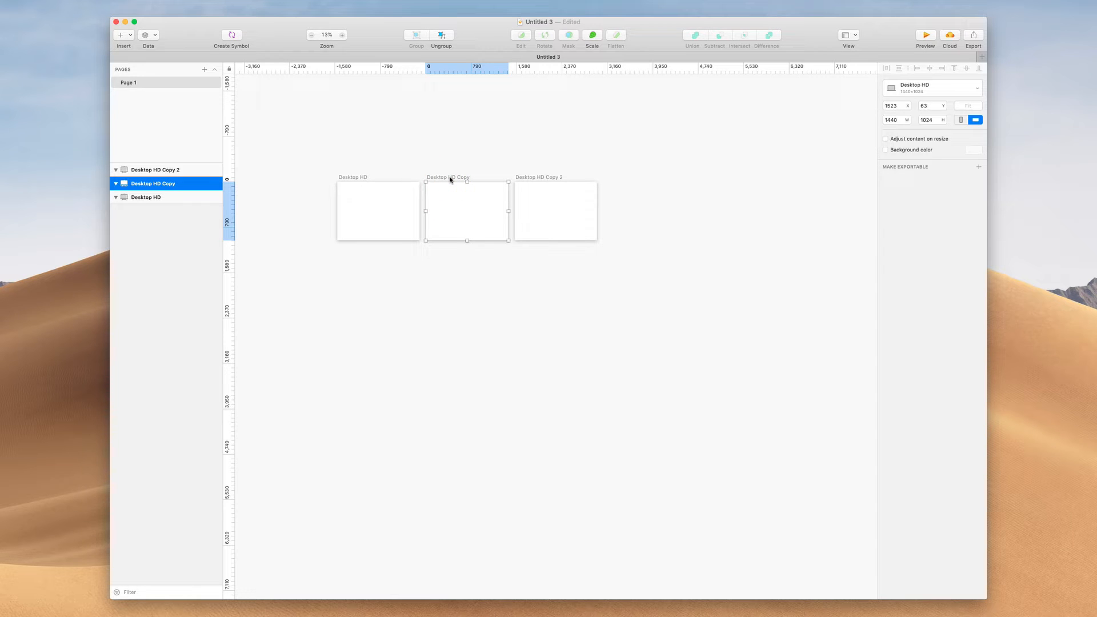
pyautogui.hscroll(-2, 450, 180)
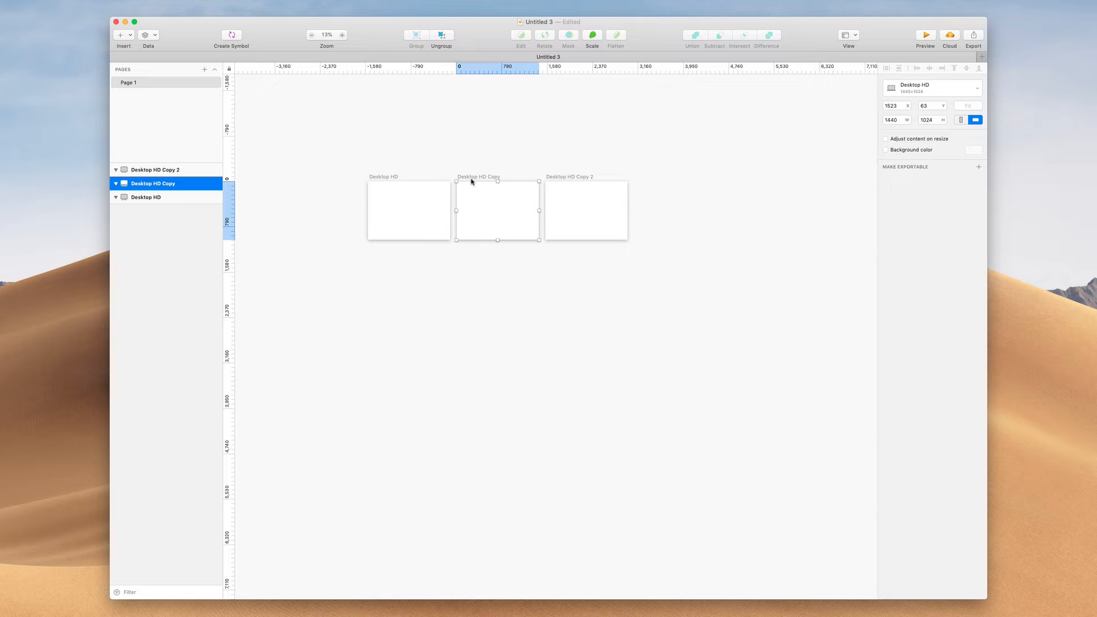
pyautogui.moveTo(472, 181); pyautogui.dragTo(387, 249)
pyautogui.moveTo(566, 176); pyautogui.dragTo(590, 177)
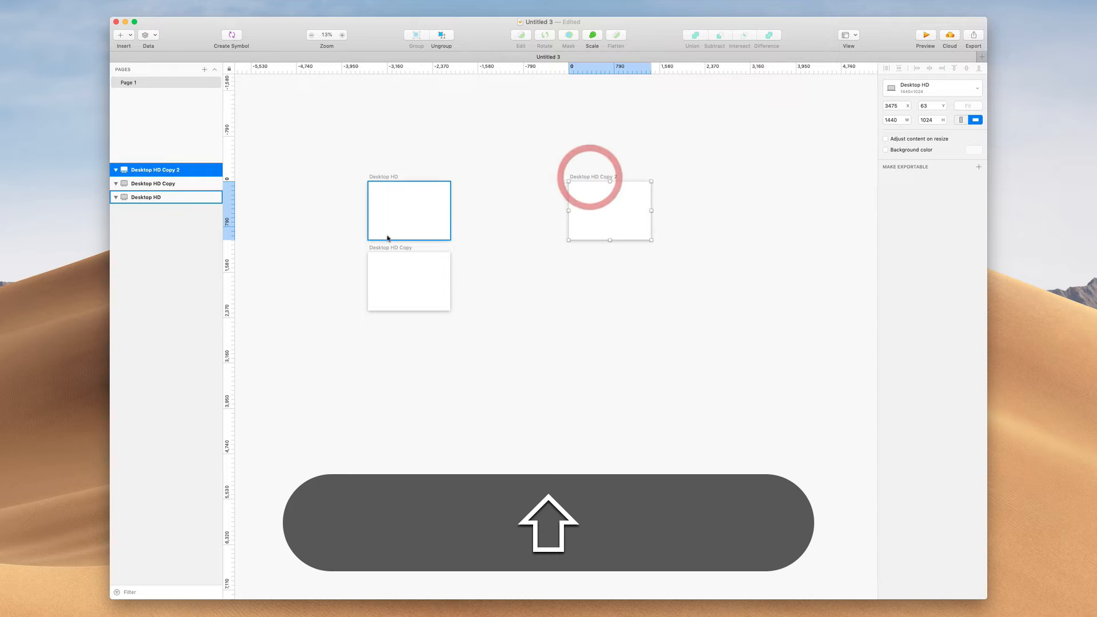
pyautogui.moveTo(377, 247); pyautogui.dragTo(443, 293)
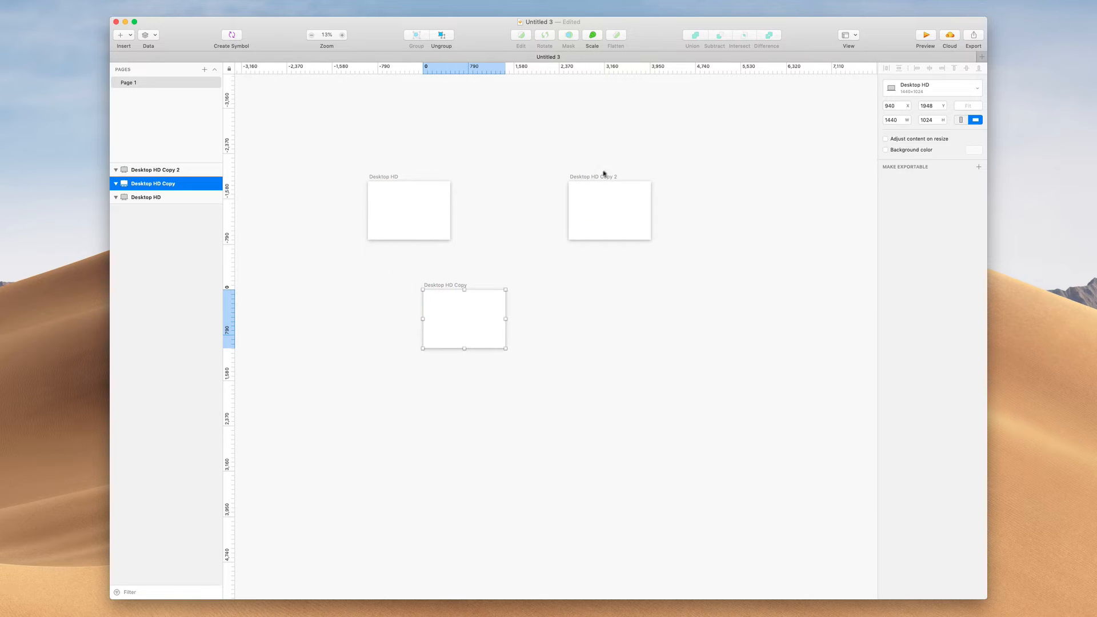
pyautogui.moveTo(598, 180); pyautogui.dragTo(526, 136)
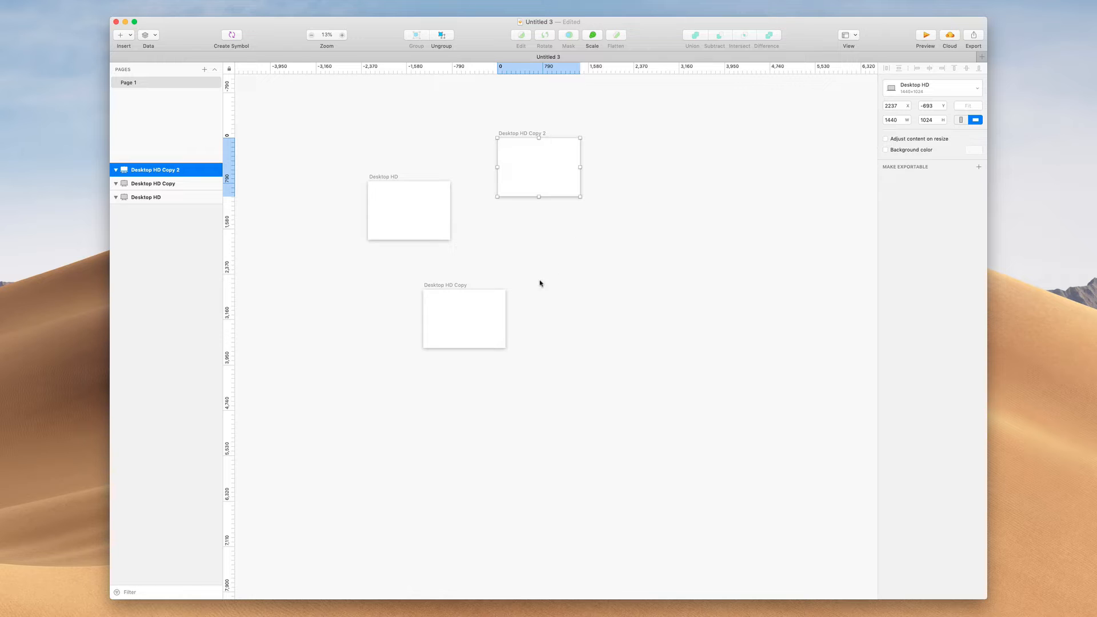
# Add two more Desktop HD artboards (1440×1024), one beside Desktop HD Copy and one beside Desktop HD Copy 2
pyautogui.press('a')
pyautogui.click(914, 160)
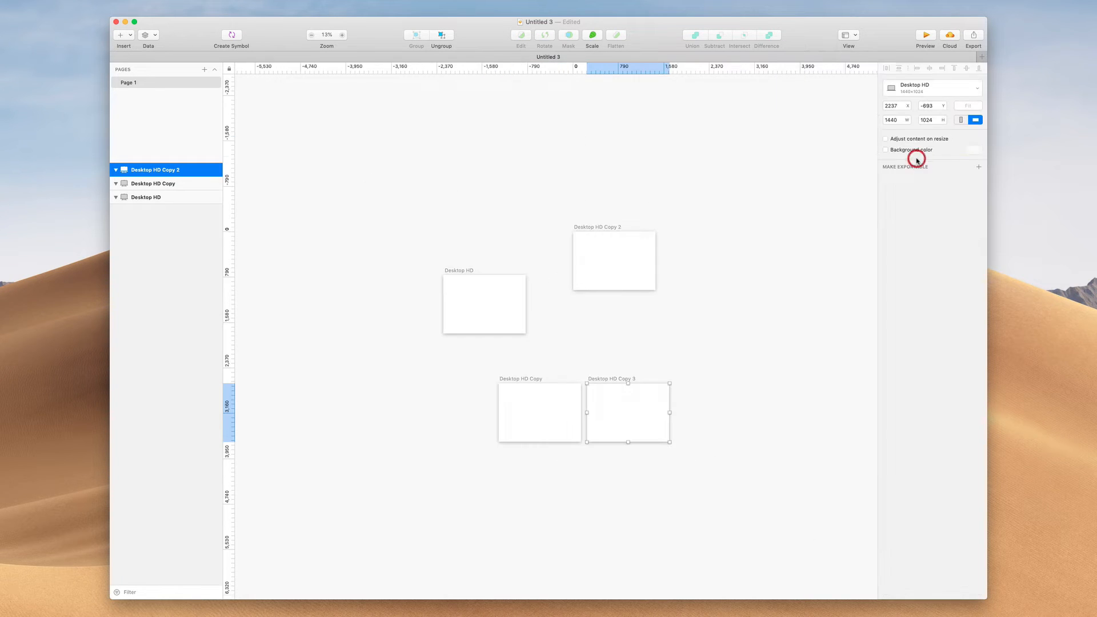
pyautogui.click(600, 225)
pyautogui.press('a')
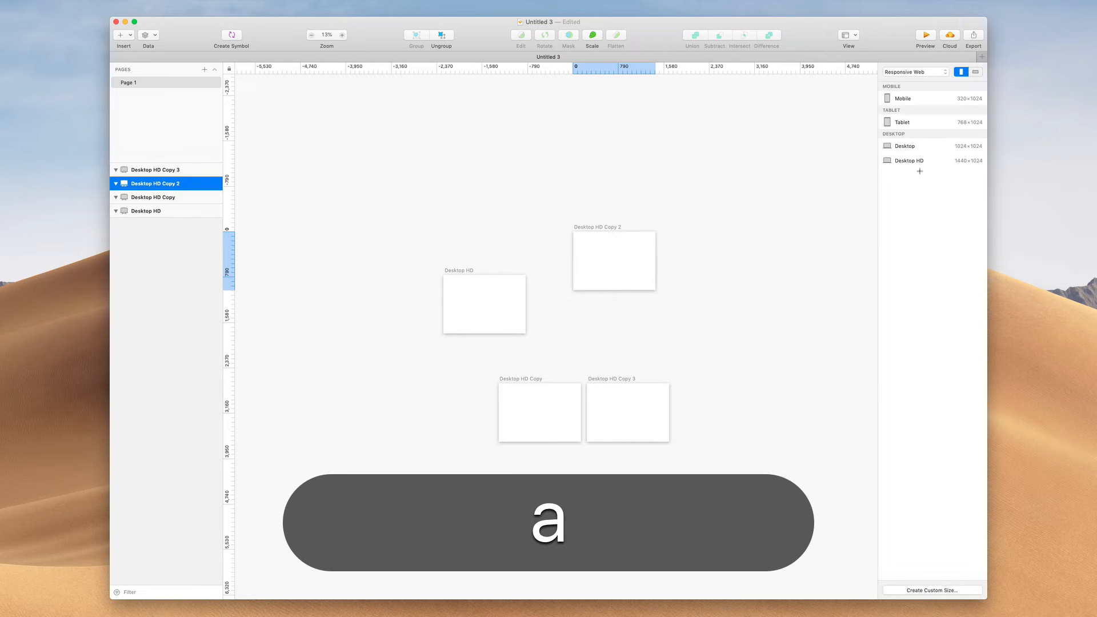
pyautogui.click(920, 160)
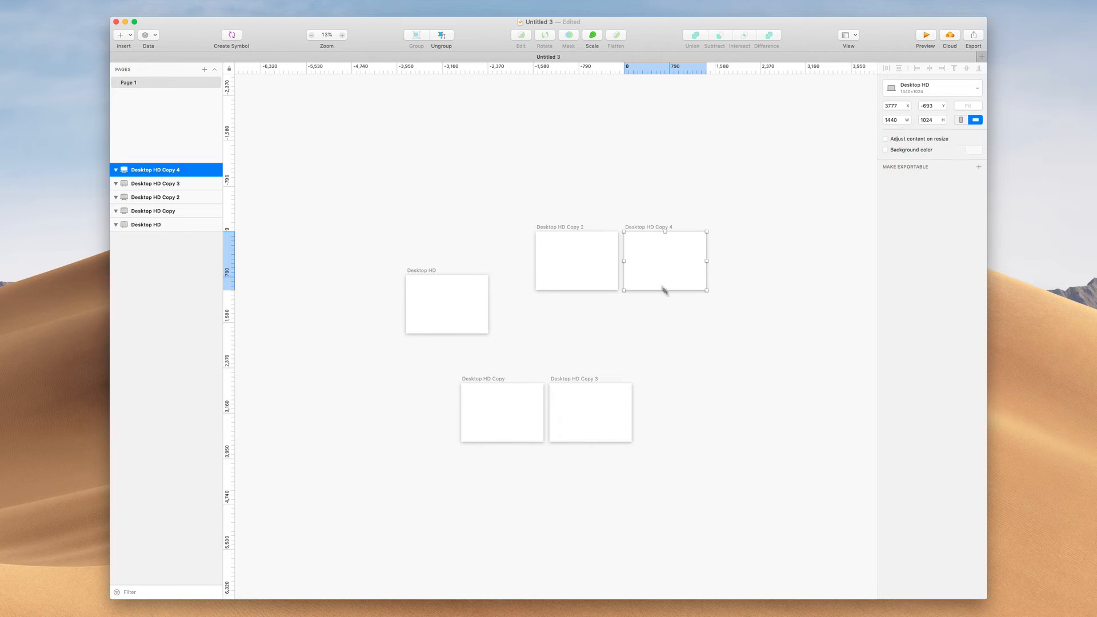
pyautogui.click(634, 348)
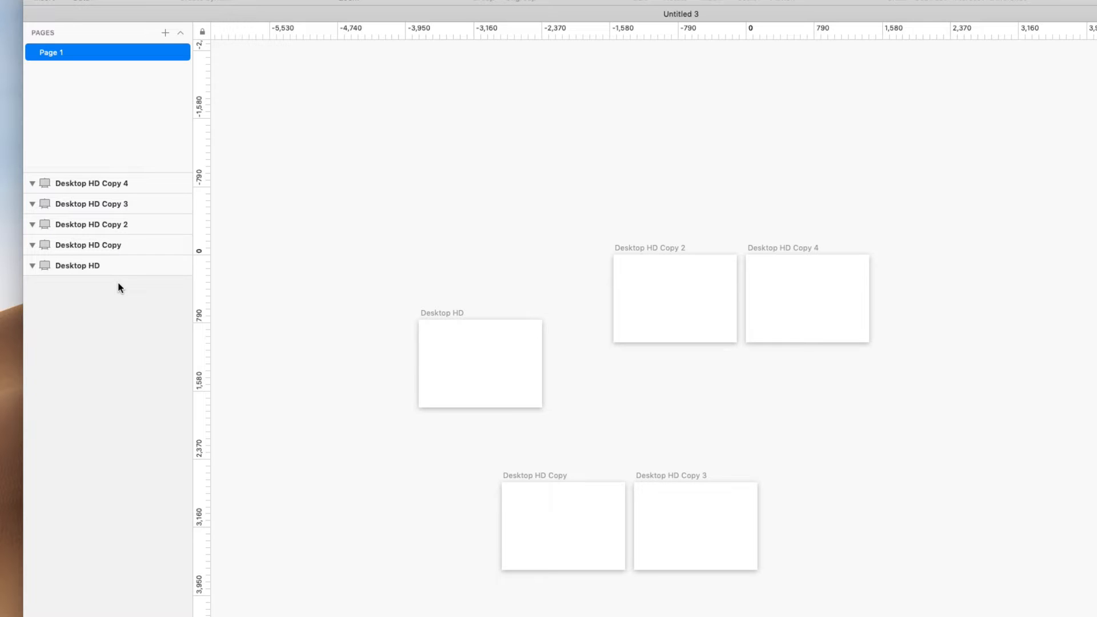
# Shrink the pages area to give the layer list more room
pyautogui.click(373, 247)
pyautogui.hscroll(-3, 373, 247)
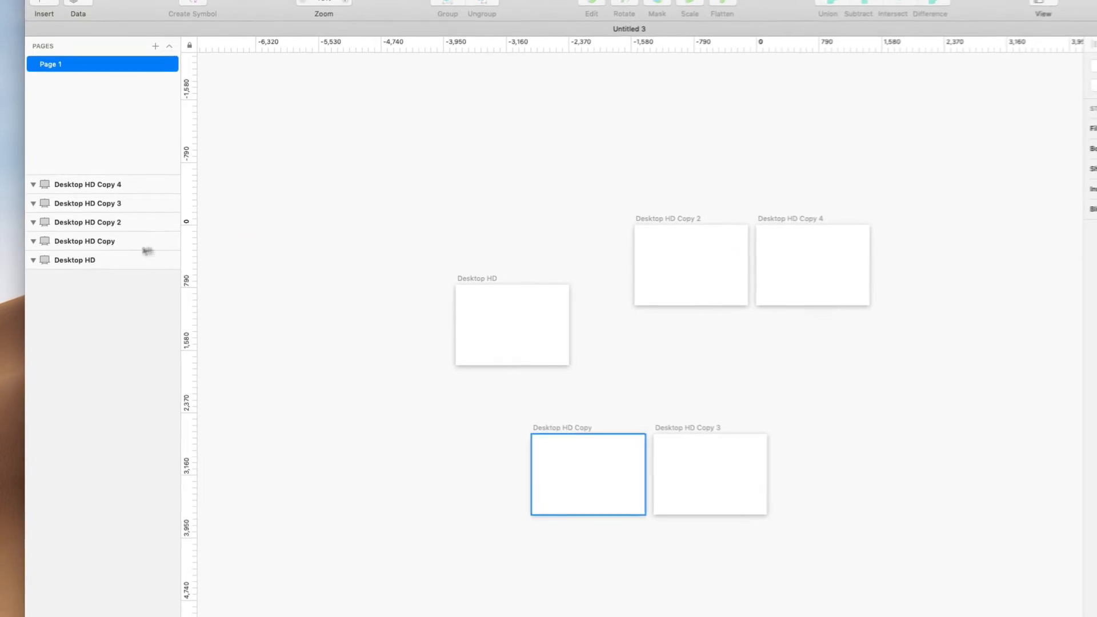
pyautogui.moveTo(137, 175); pyautogui.dragTo(142, 96)
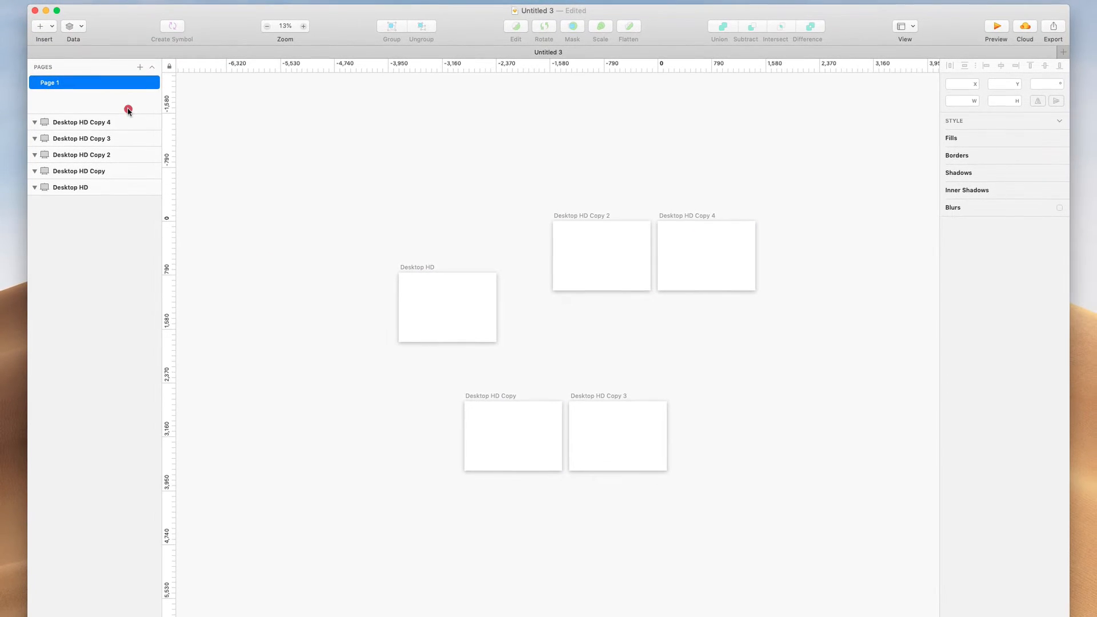
# Draw three separate rectangles of about 399×217, 296×353 and 285×327 on the original Desktop HD artboard
pyautogui.click(389, 211)
pyautogui.click(427, 285)
pyautogui.press('super+2')
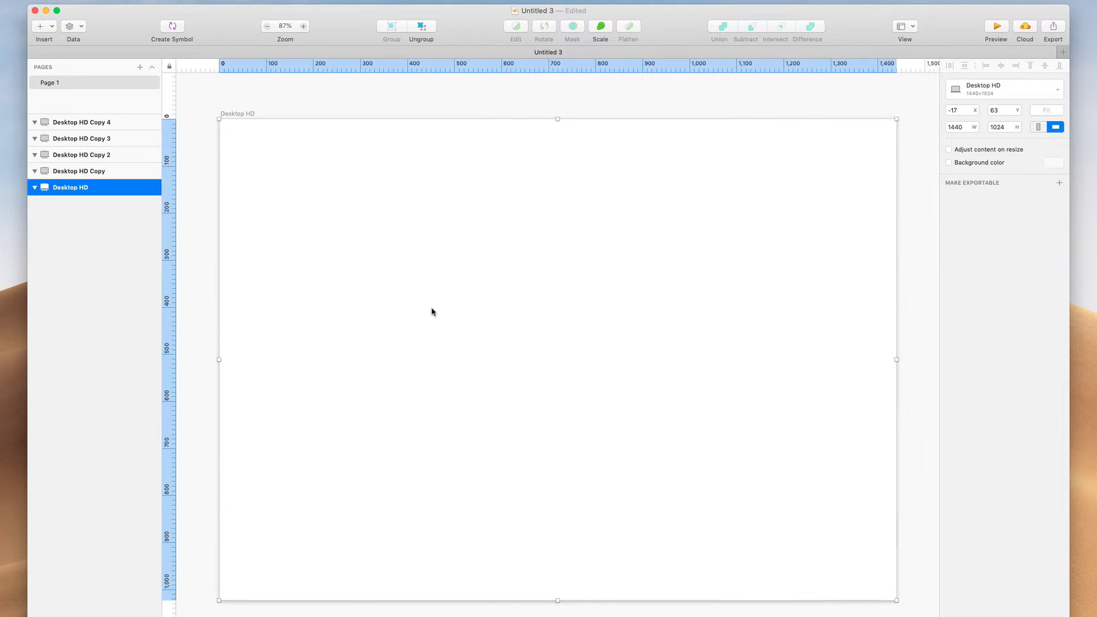
pyautogui.press('r')
pyautogui.moveTo(323, 209); pyautogui.dragTo(510, 312)
pyautogui.press('r')
pyautogui.moveTo(641, 296); pyautogui.dragTo(781, 462)
pyautogui.press('r')
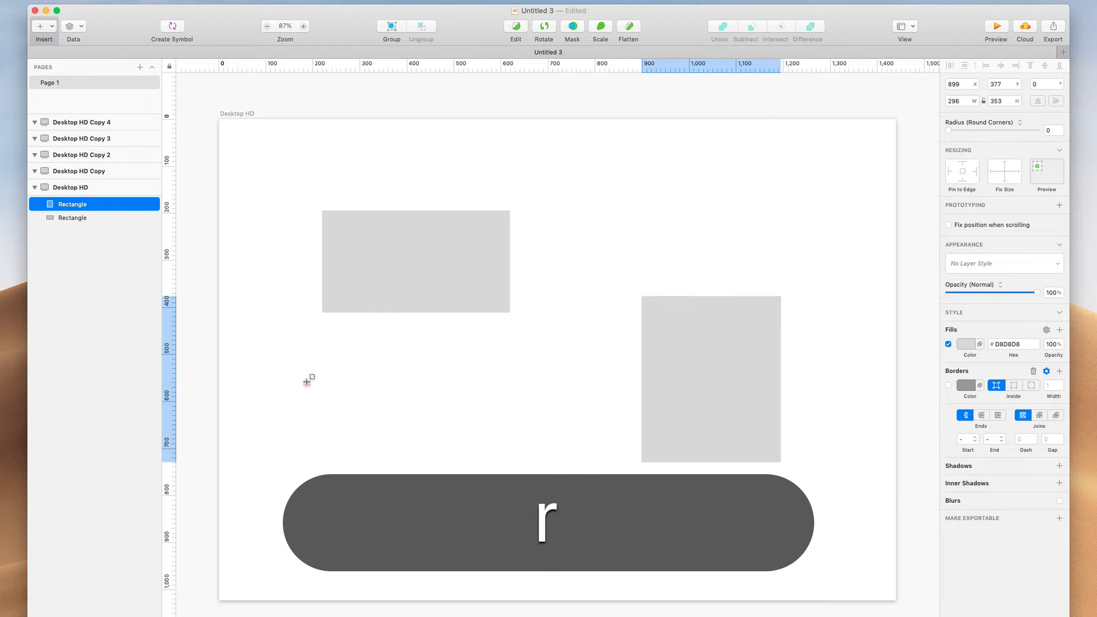
pyautogui.moveTo(307, 382); pyautogui.dragTo(440, 536)
# Draw two ovals of about 319×309 and 297×308 between the rectangles on the Desktop HD artboard
pyautogui.press('o')
pyautogui.moveTo(524, 184); pyautogui.dragTo(673, 329)
pyautogui.press('o')
pyautogui.moveTo(483, 400); pyautogui.dragTo(621, 544)
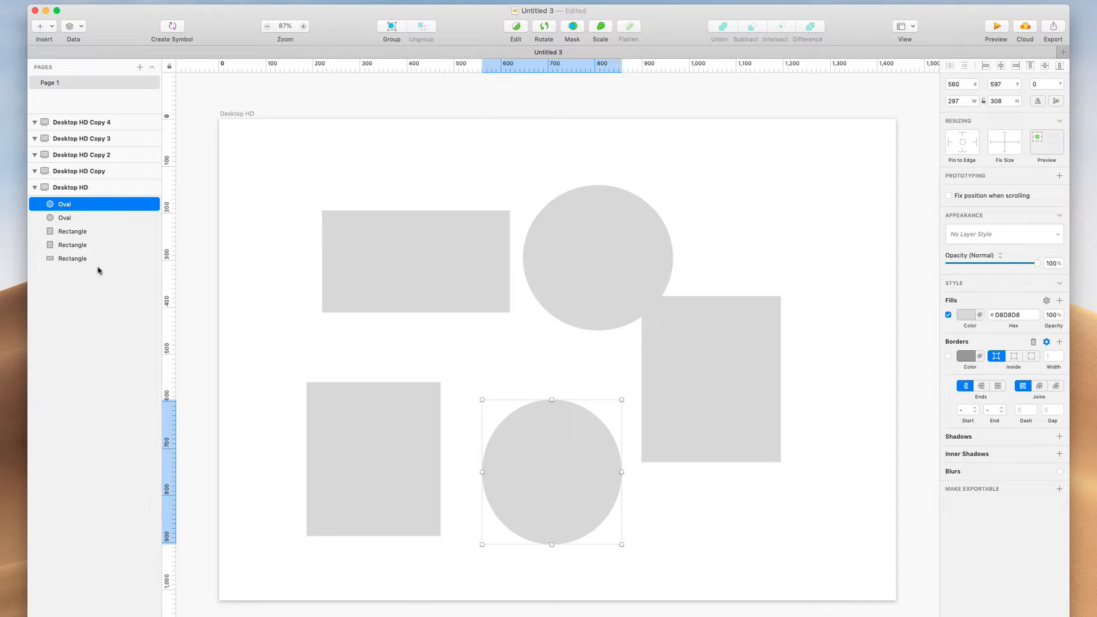
# Move the 296×353 rectangle one place up in the layer order, above the other rectangles
pyautogui.click(78, 218)
pyautogui.click(74, 235)
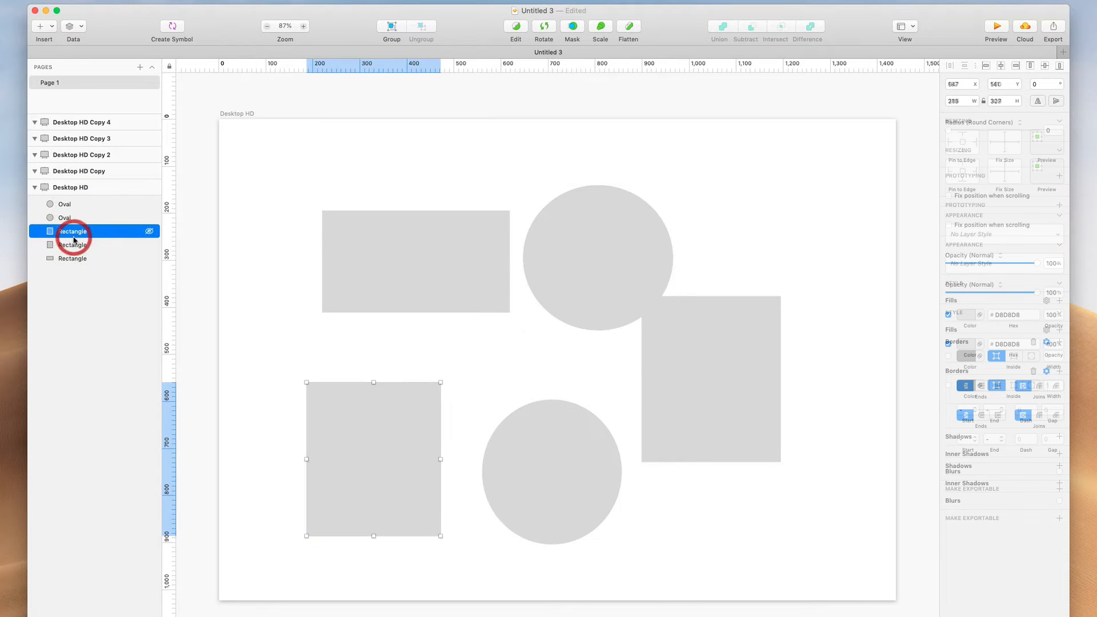
pyautogui.click(72, 248)
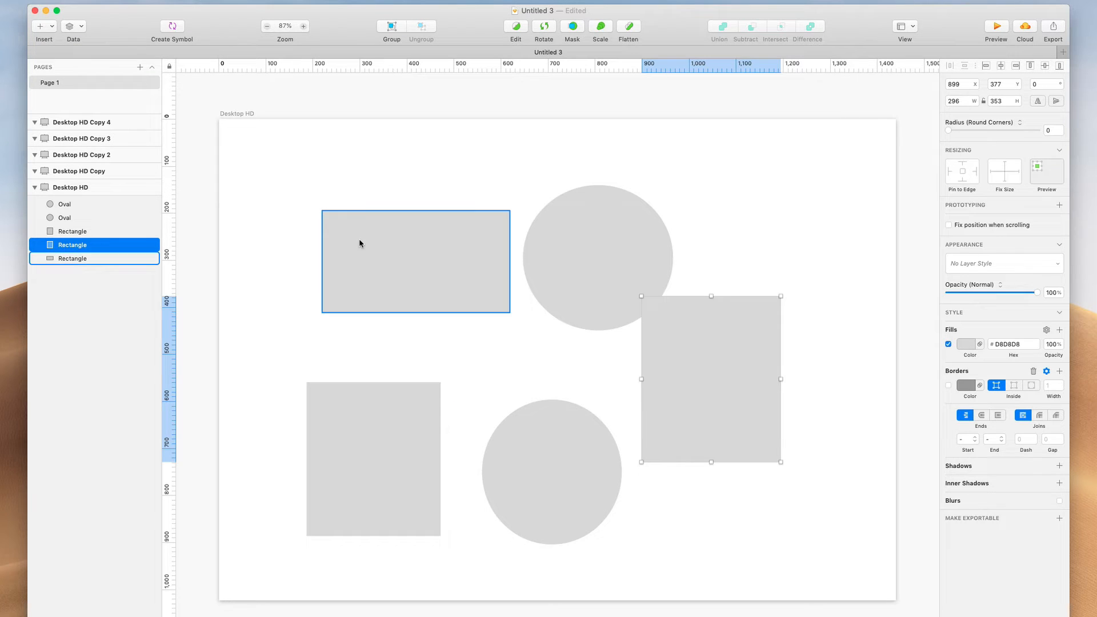
pyautogui.moveTo(122, 245); pyautogui.dragTo(120, 229)
# Rename the 296×353 rectangle's layer as Rename
pyautogui.doubleClick(72, 232)
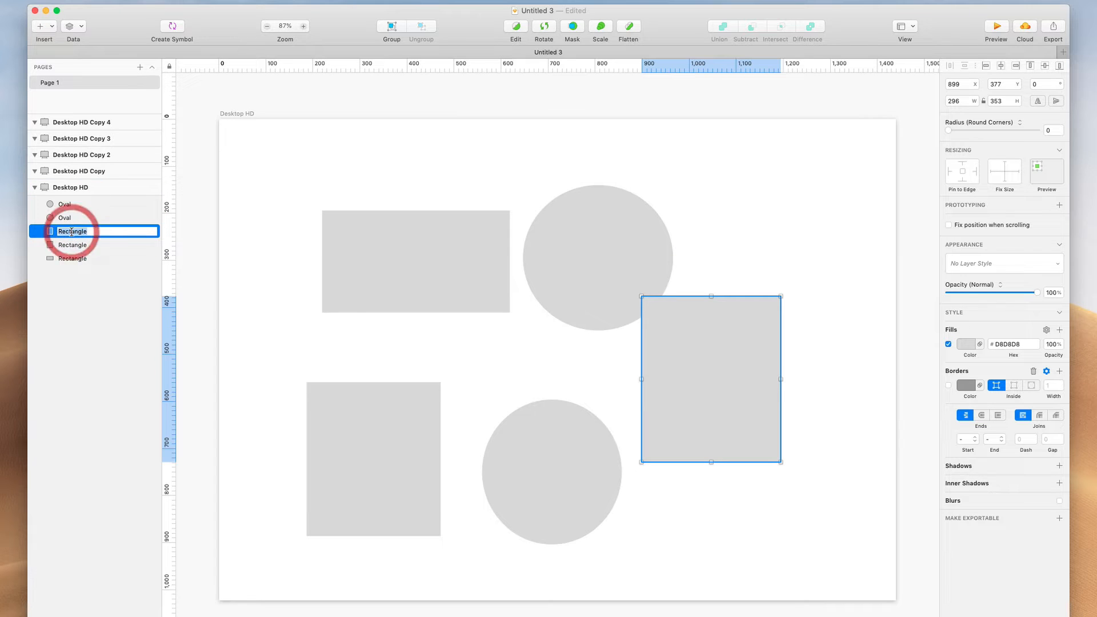
pyautogui.write('Rename')
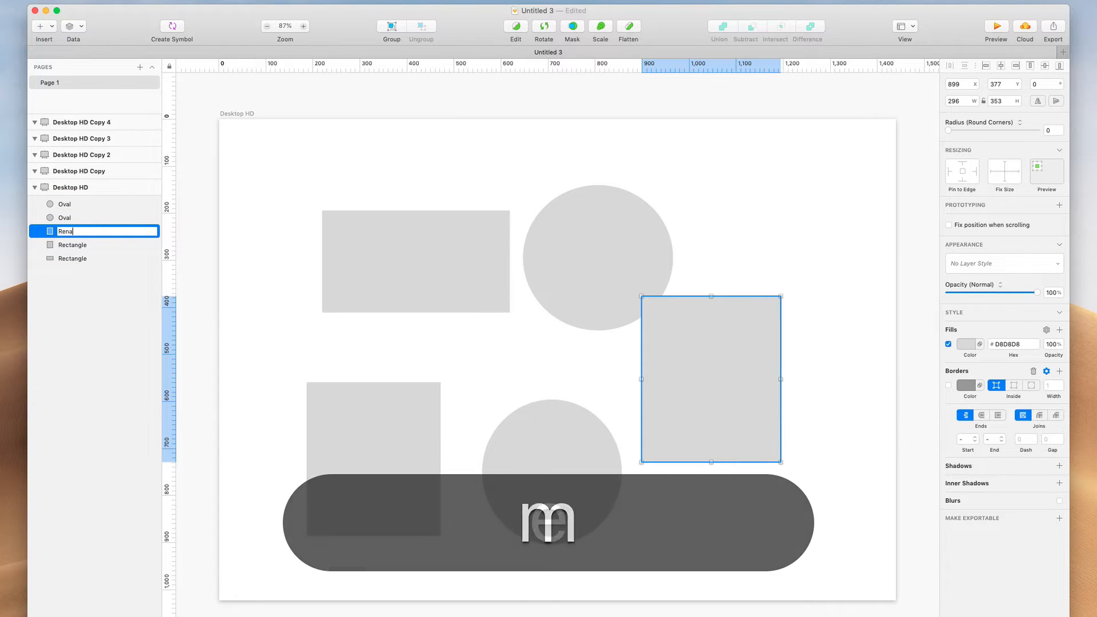
pyautogui.press('Return')
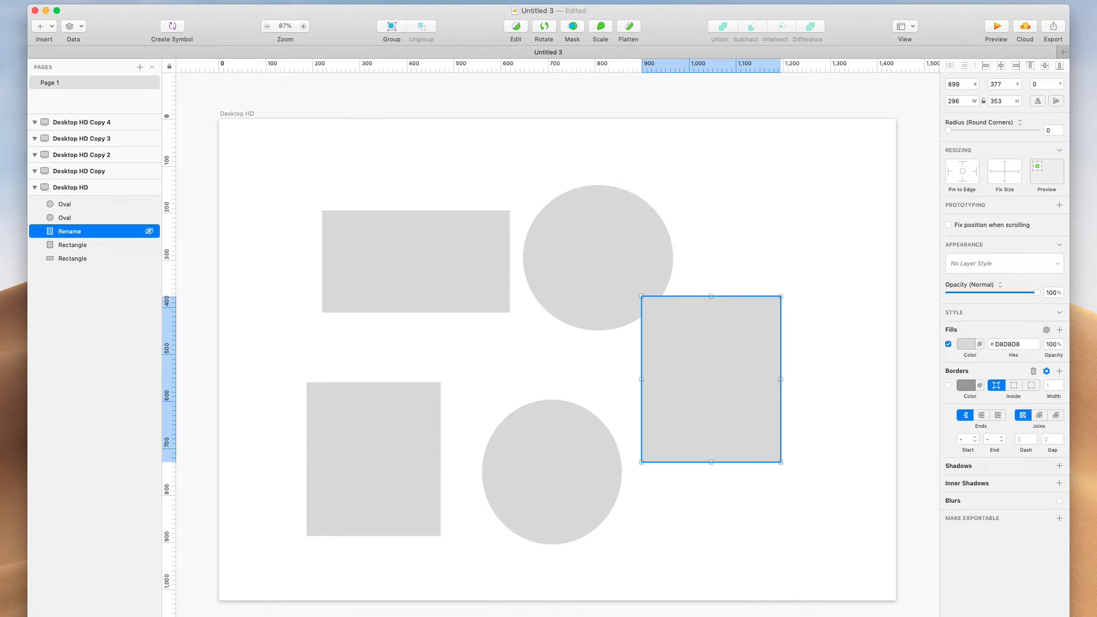
# Hide and show the Rename layer, and hide the other two rectangle layers
pyautogui.click(150, 232)
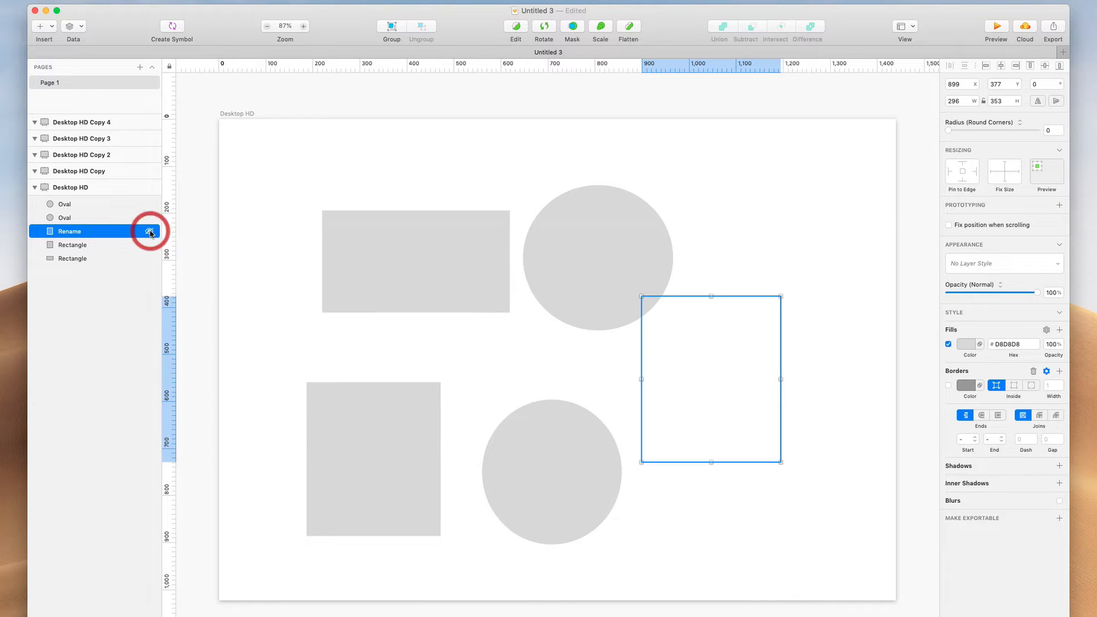
pyautogui.click(149, 232)
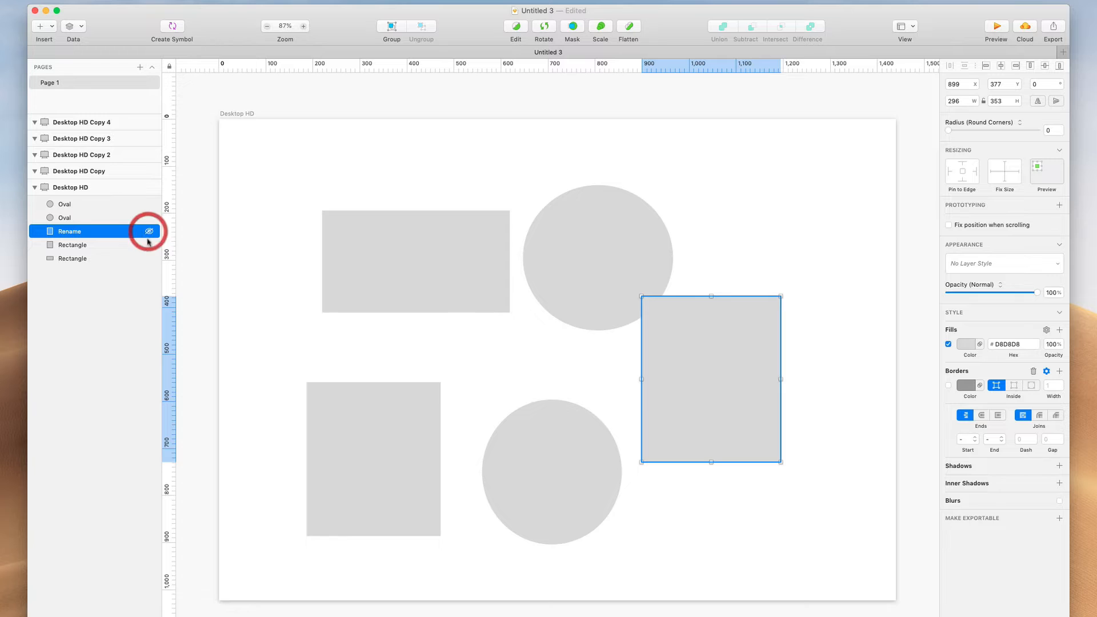
pyautogui.click(149, 245)
pyautogui.click(149, 258)
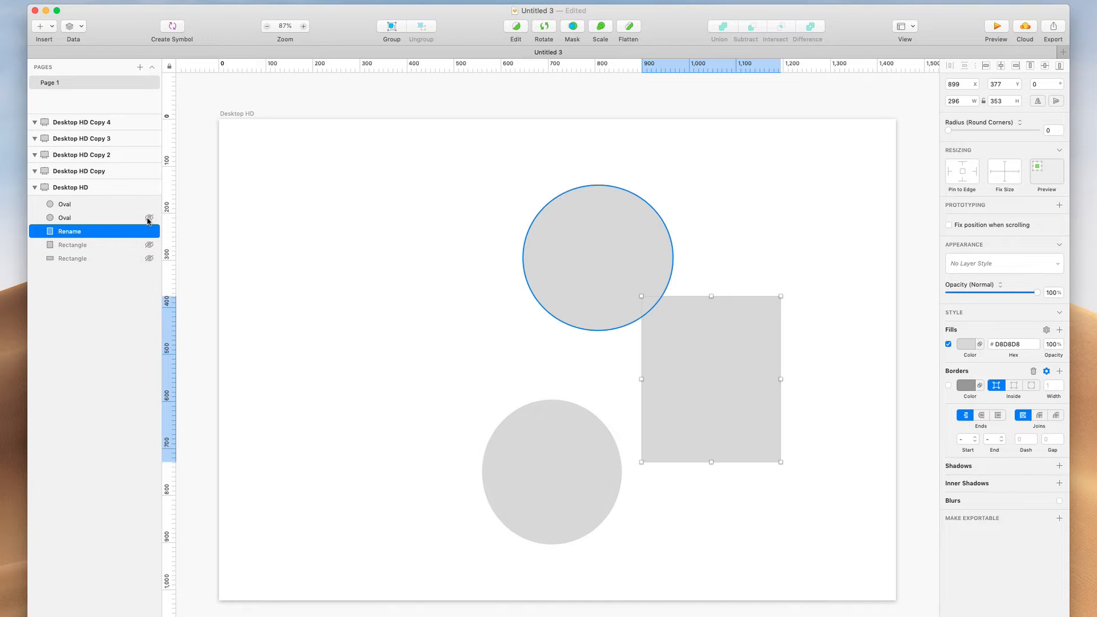
# Lock the layer of the upper oval on the Desktop HD artboard
pyautogui.rightClick(112, 221)
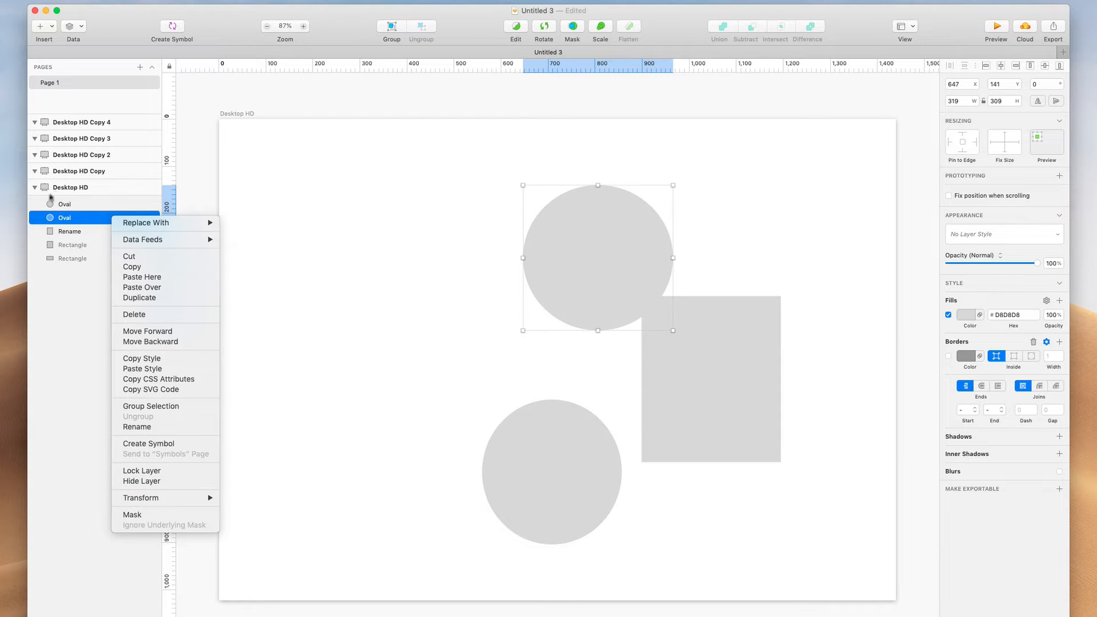
pyautogui.click(76, 217)
pyautogui.press('alt')
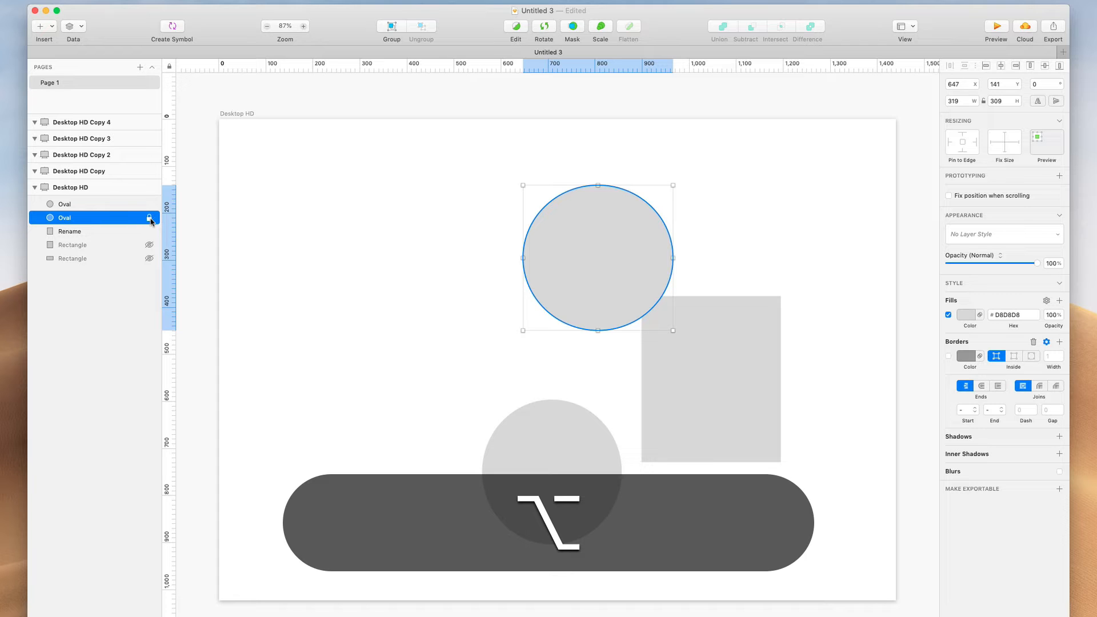
pyautogui.keyDown('alt'); pyautogui.click(149, 217); pyautogui.keyUp('alt')
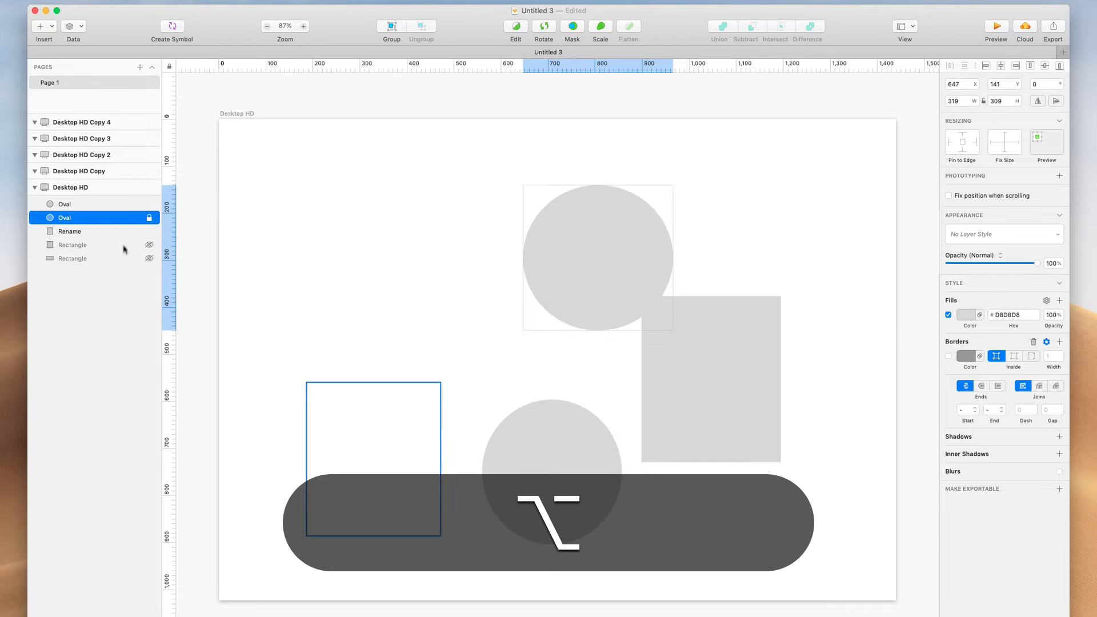
# Hide the Rename and lower oval layers, show every hidden layer again, and clear the selection
pyautogui.click(149, 231)
pyautogui.click(149, 204)
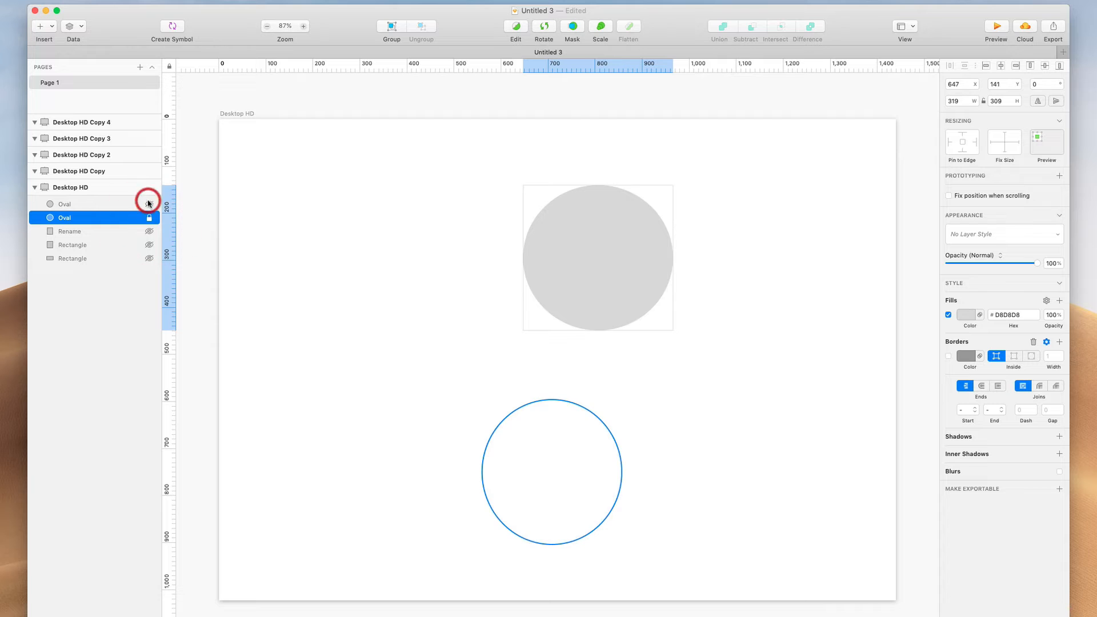
pyautogui.click(150, 231)
pyautogui.click(149, 204)
pyautogui.click(149, 245)
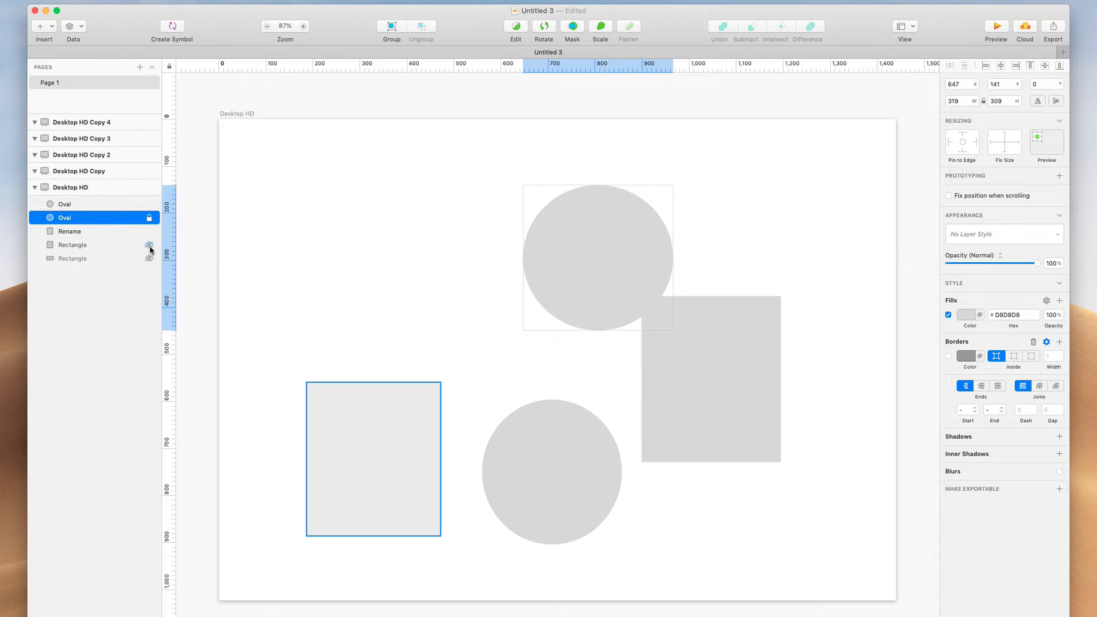
pyautogui.click(149, 258)
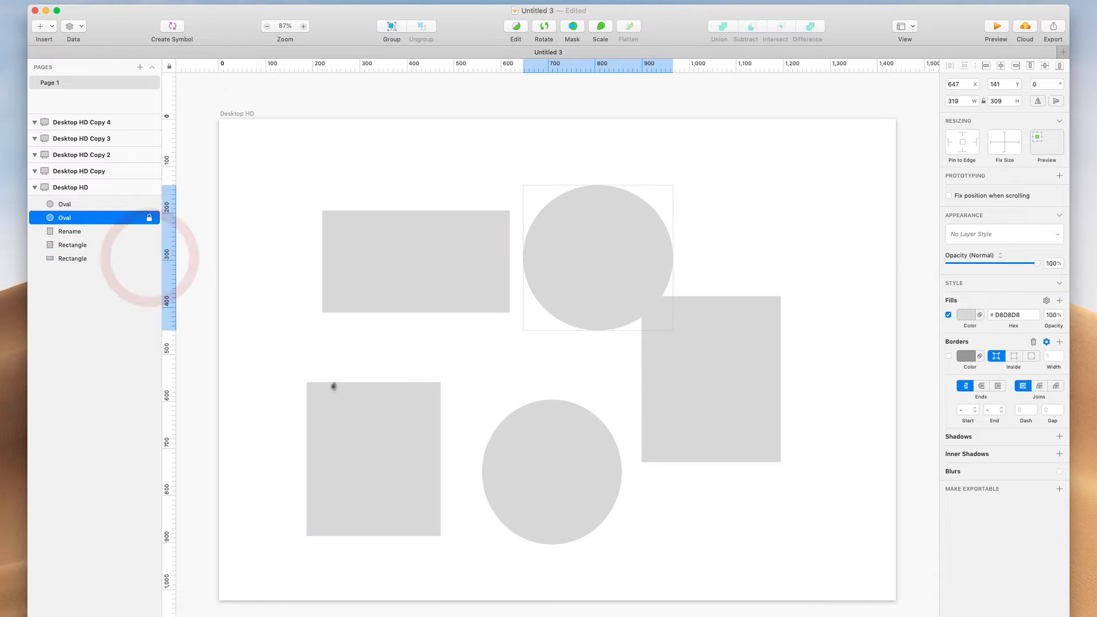
pyautogui.click(310, 349)
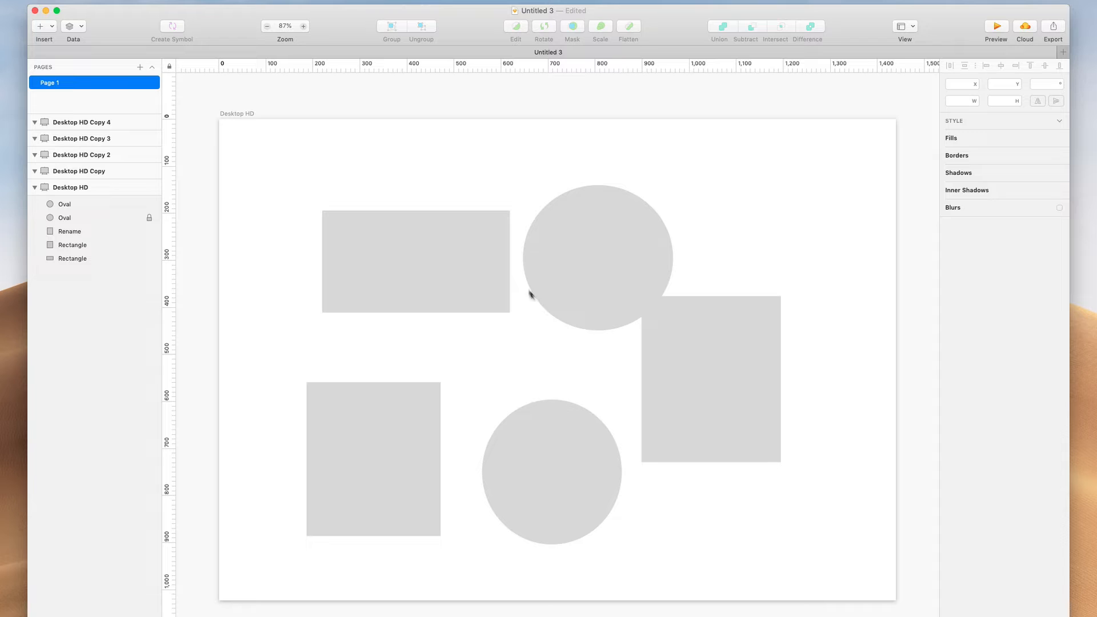
# Select individual shapes on the artboard, and move the 285×327 rectangle to about X 171, Y 491
pyautogui.click(434, 272)
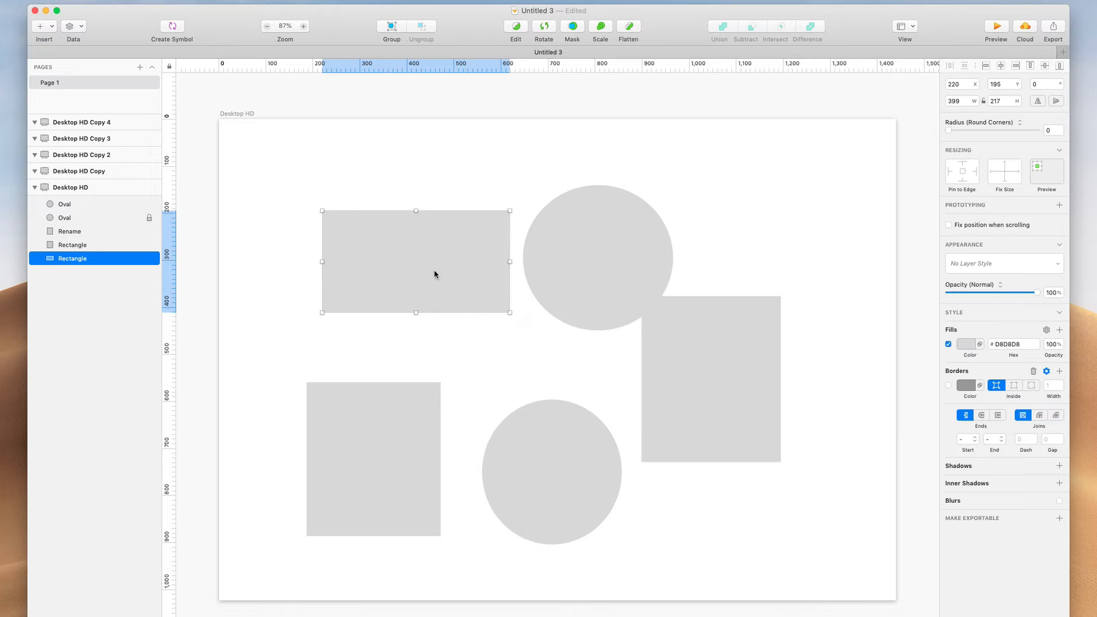
pyautogui.click(731, 380)
pyautogui.click(555, 485)
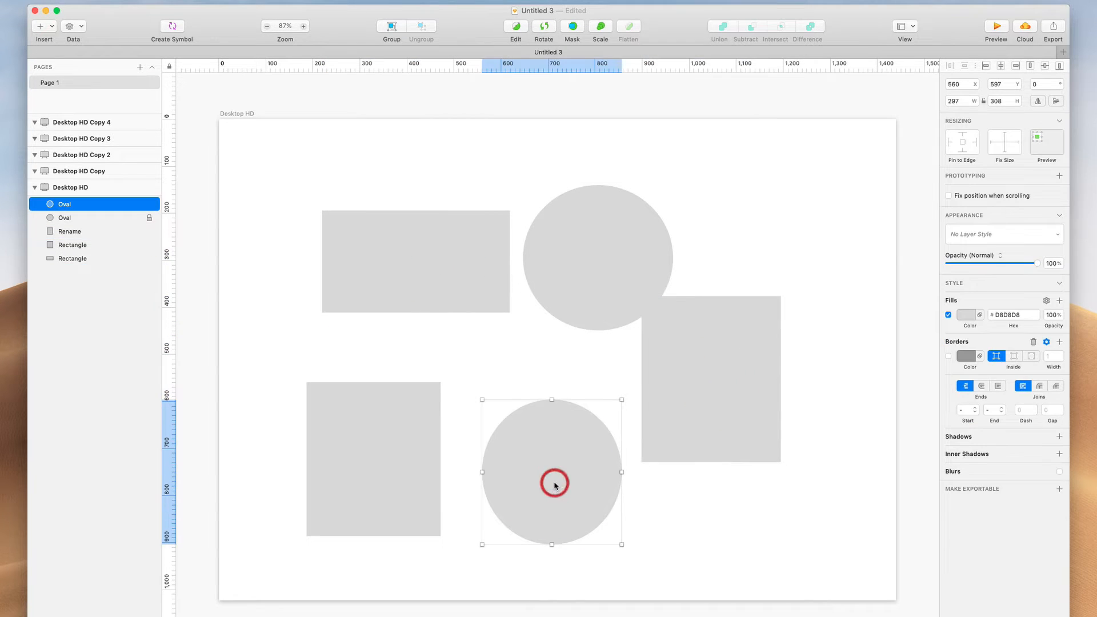
pyautogui.moveTo(384, 440); pyautogui.dragTo(377, 409)
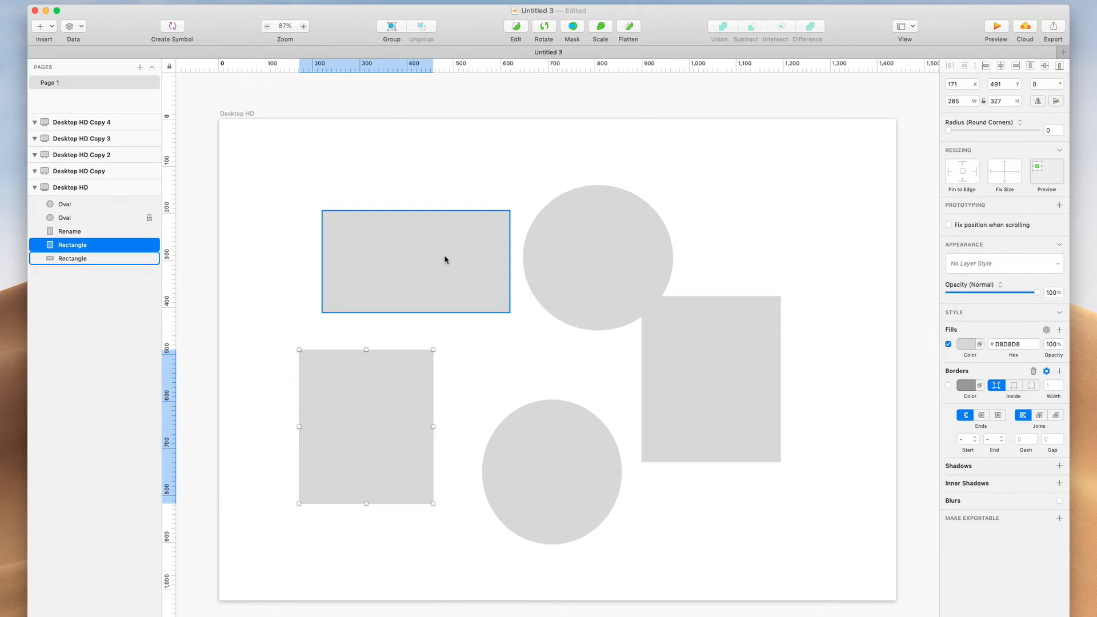
# Show the distances from the selected 285×327 rectangle to the edges of its artboard
pyautogui.rightClick(353, 407)
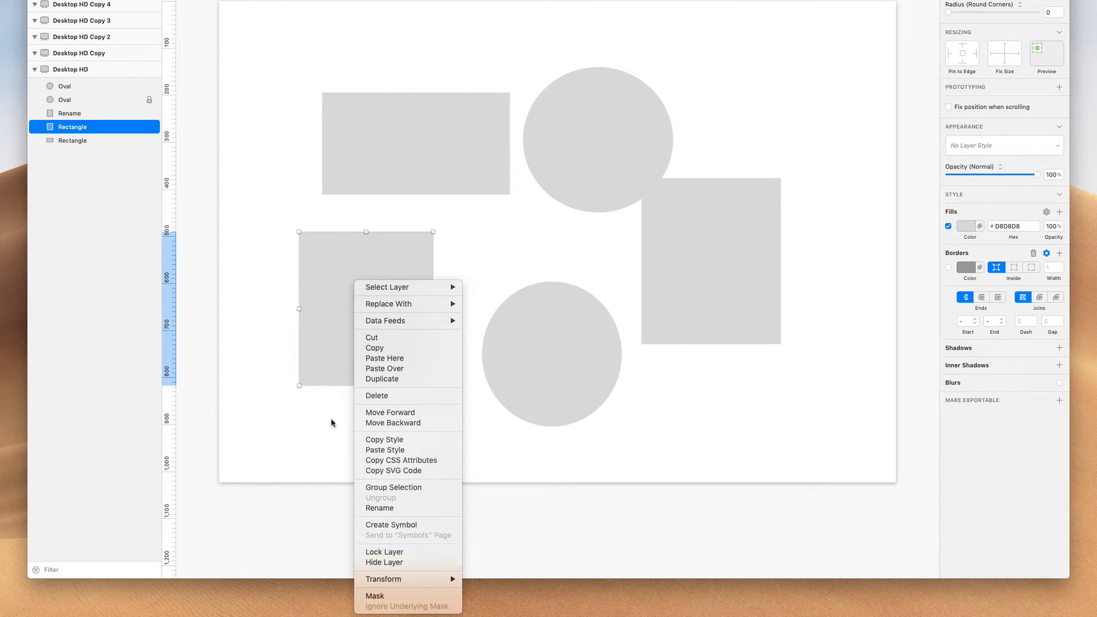
pyautogui.click(336, 269)
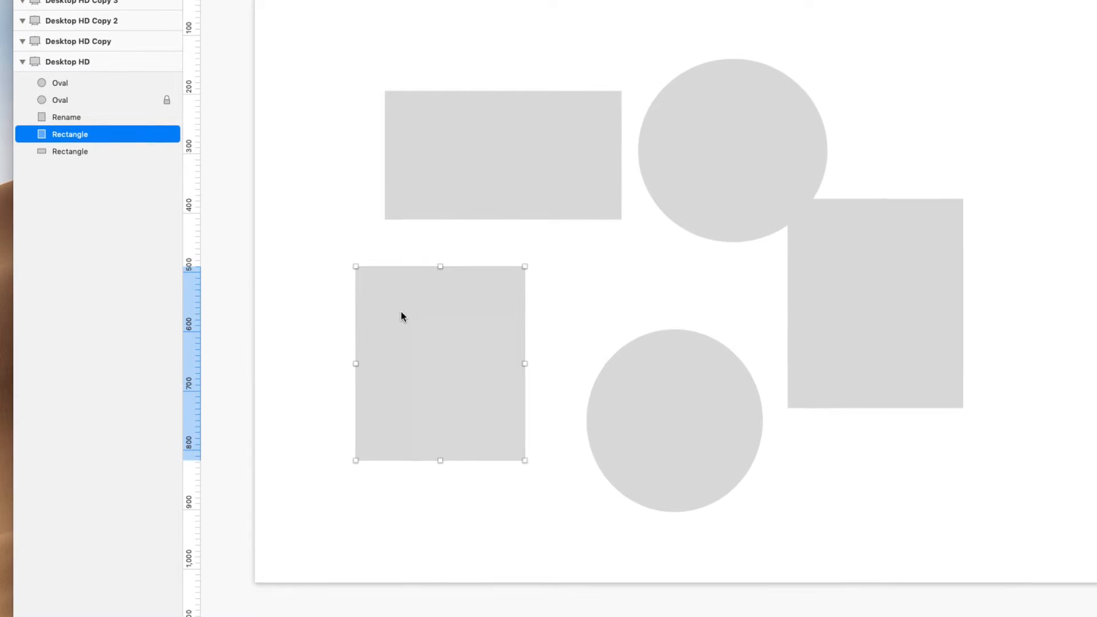
pyautogui.press('super+alt')
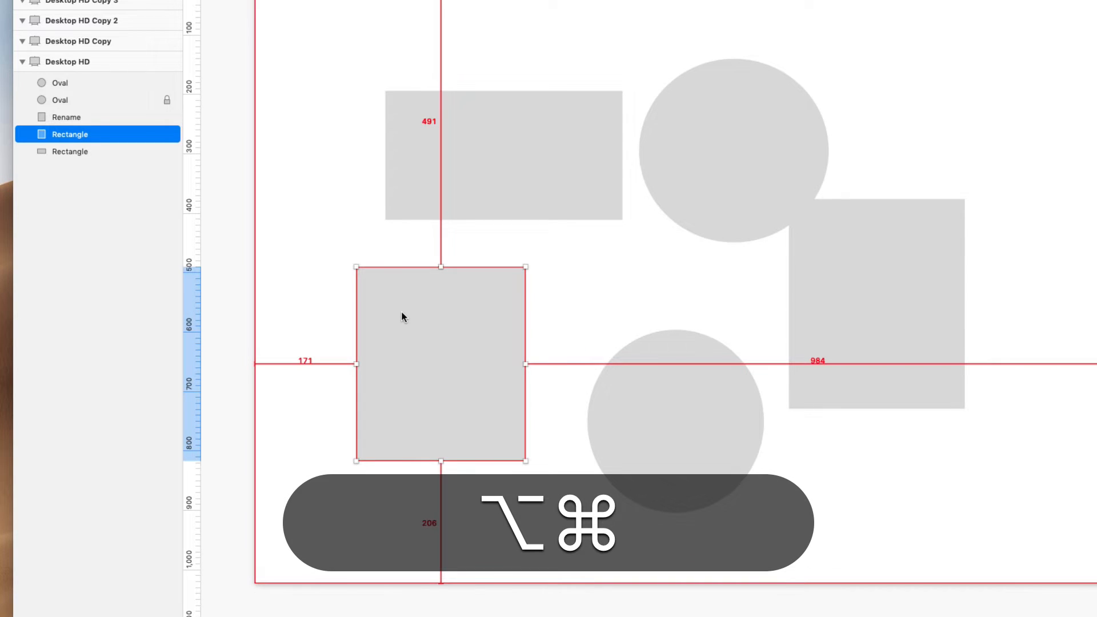
# Move the selected rectangle's layer forward and backward by one level, above and below the Rename layer
pyautogui.press('alt+super+Up')
pyautogui.press('alt+super+Down')
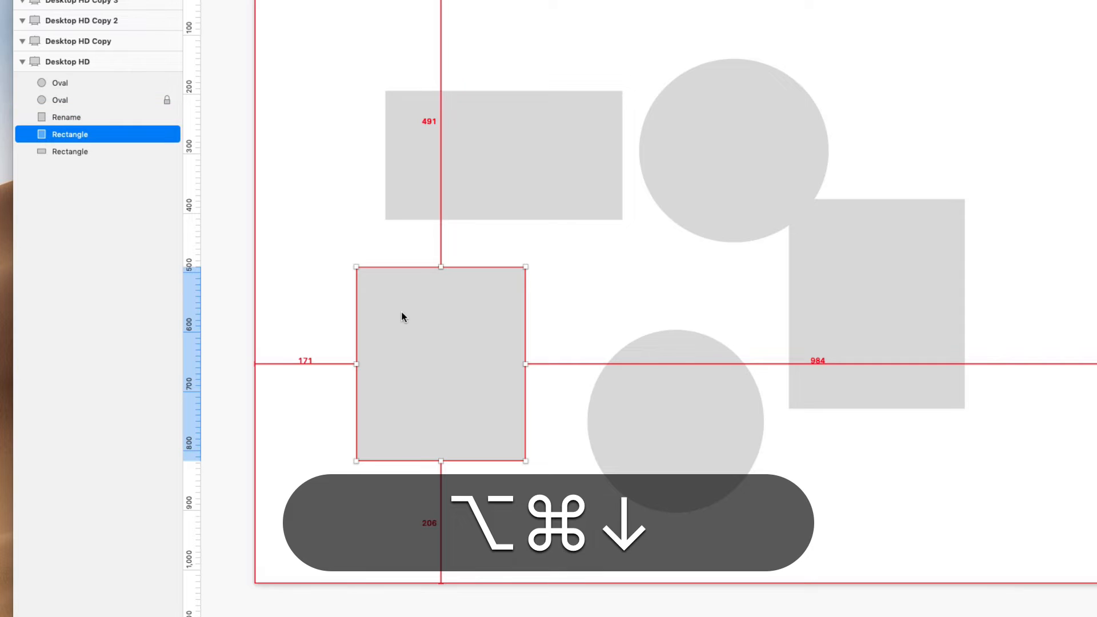
pyautogui.press('alt+super+Up')
pyautogui.press('alt+super+Down')
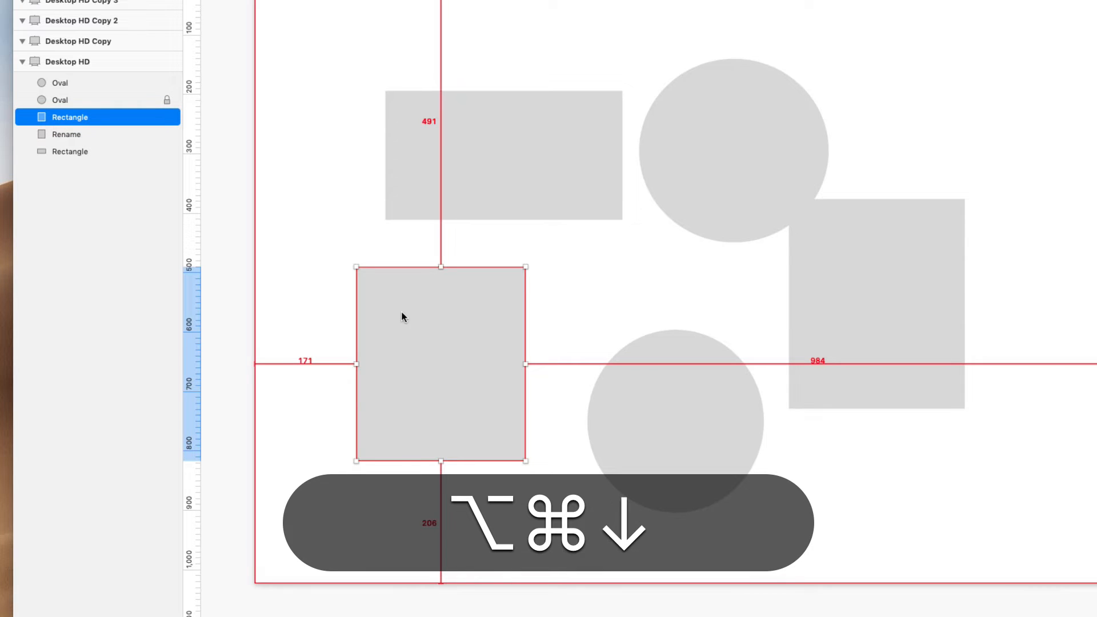
pyautogui.press('alt+super+Up')
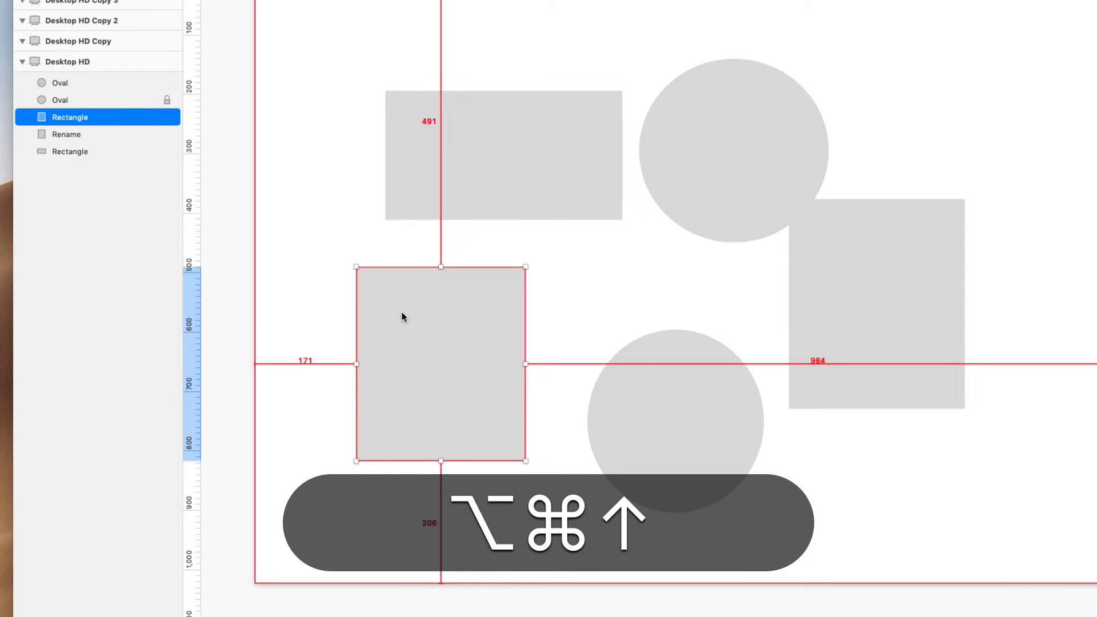
pyautogui.press('alt+super+Down')
pyautogui.press('alt+super+Up')
pyautogui.press('alt+super+Down')
pyautogui.press('alt+super+Up')
pyautogui.press('alt+super+Down')
pyautogui.press('alt+super+Up')
pyautogui.press('alt+super+Down')
pyautogui.press('alt+super+Up')
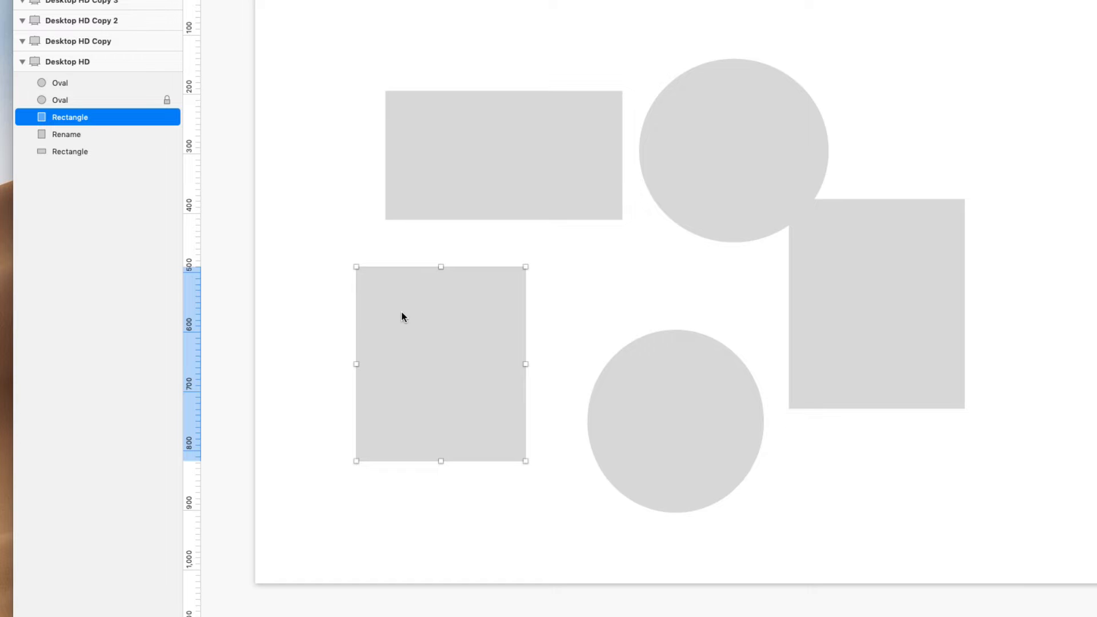
pyautogui.press('alt+super+Down')
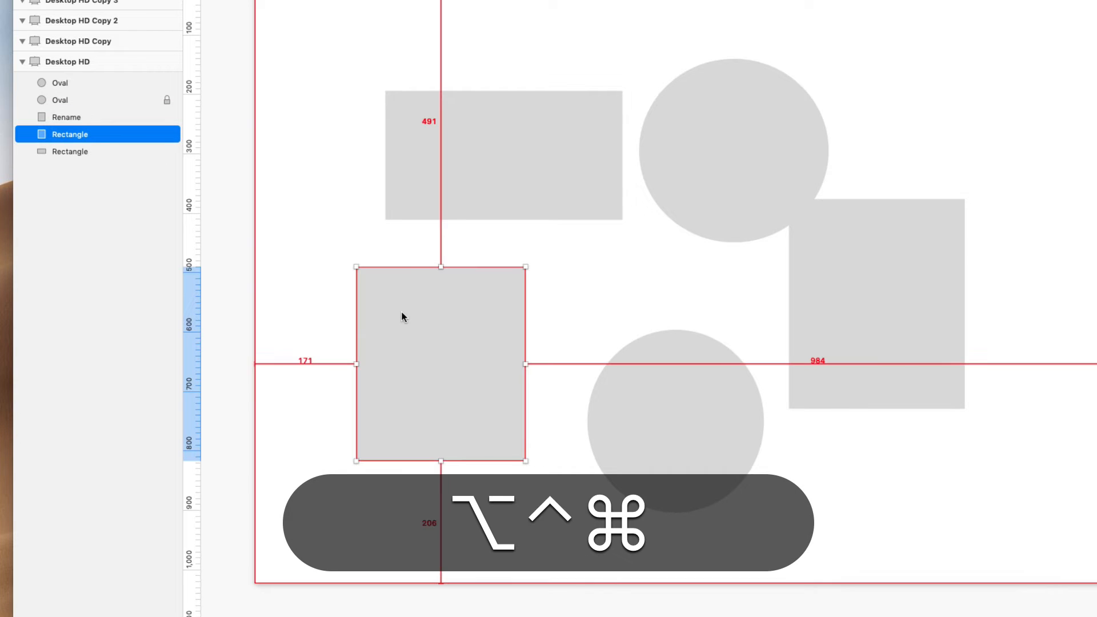
# Send the selected rectangle's layer straight to the front and straight to the back of the Desktop HD layer stack
pyautogui.press('ctrl+alt+super')
pyautogui.press('ctrl+alt+super+Up')
pyautogui.press('ctrl+alt+super+Down')
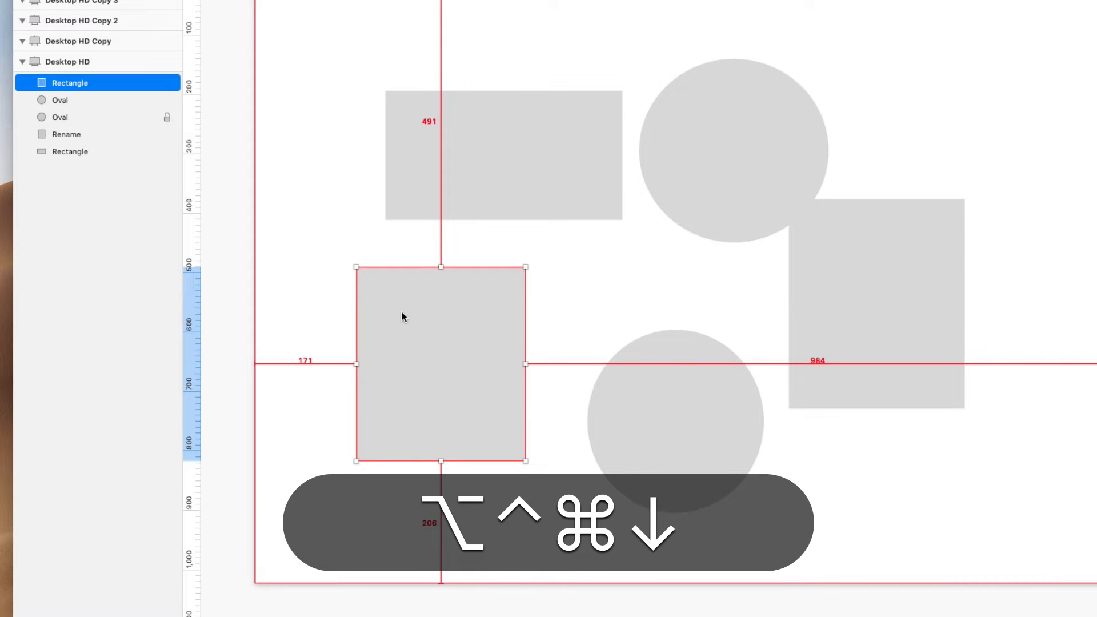
pyautogui.press('ctrl+alt+super+Up')
pyautogui.press('ctrl+alt+super+Down')
pyautogui.press('ctrl+alt+super+Up')
pyautogui.press('ctrl+alt+super+Down')
pyautogui.press('ctrl+alt+super+Up')
pyautogui.press('ctrl+alt+super+Down')
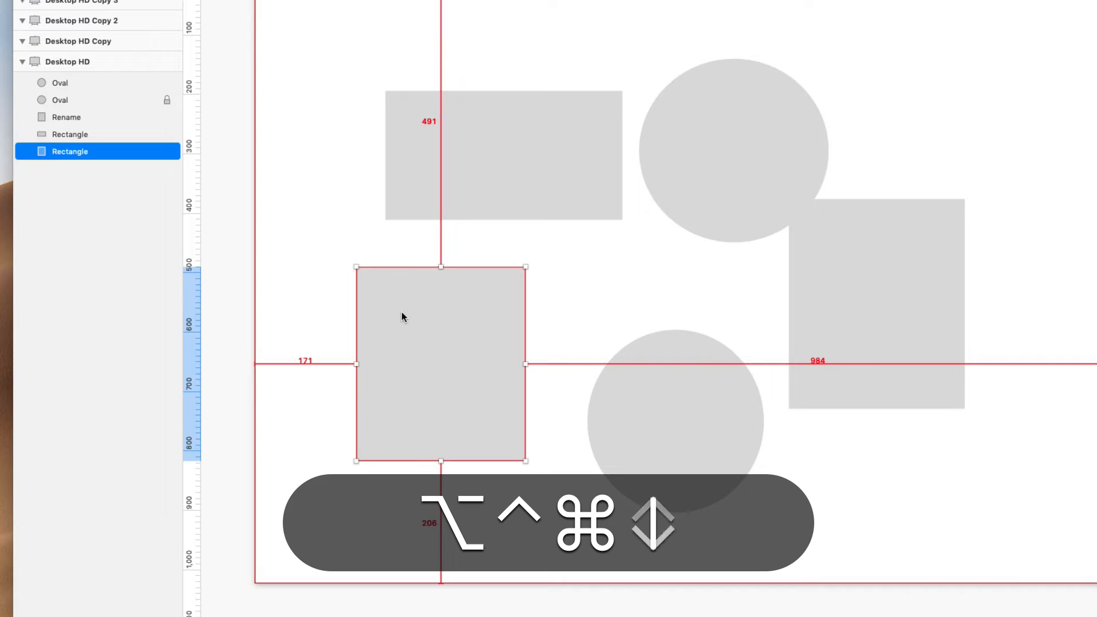
pyautogui.press('ctrl+alt+super+Up')
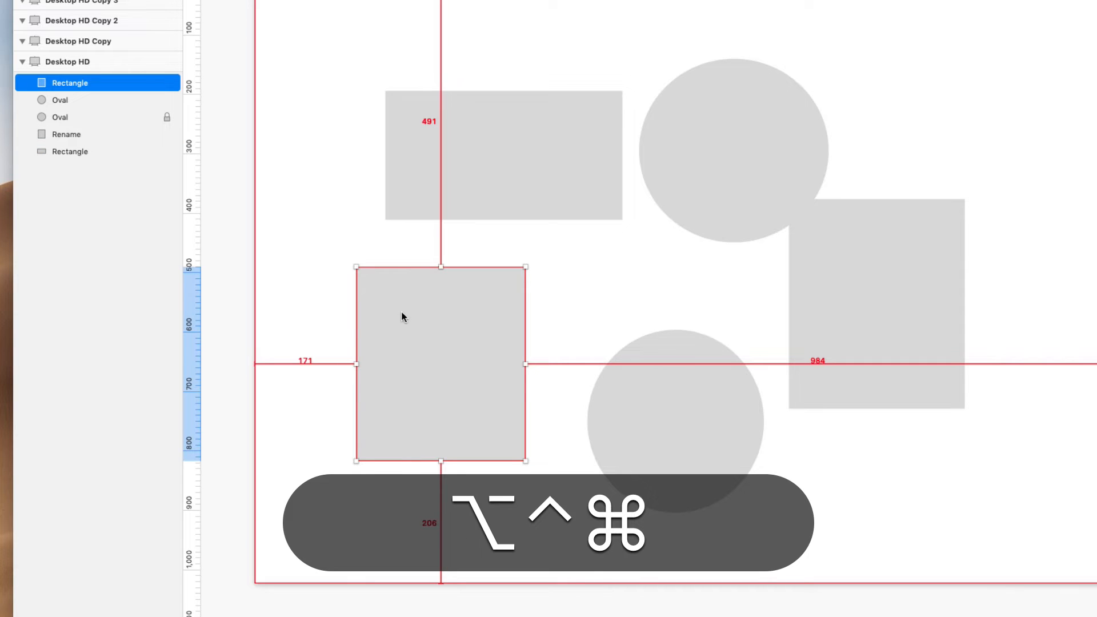
pyautogui.press('ctrl+alt+super+Down')
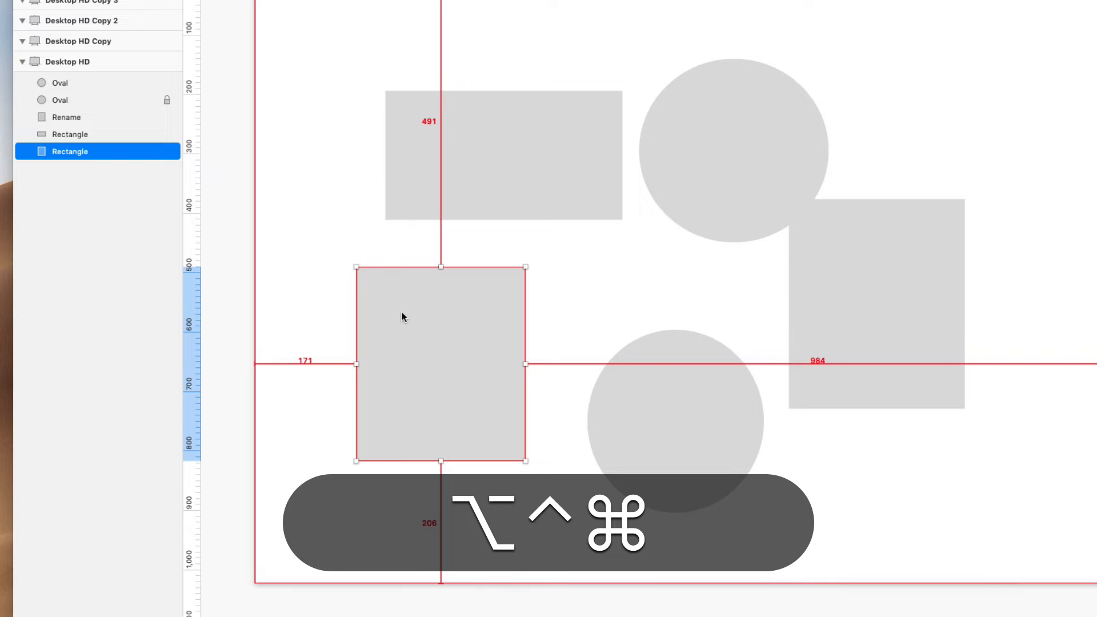
# Raise the rectangle's layer one level at a time to the front, and lower it level by level to the back
pyautogui.press('alt+super+Up')
pyautogui.press('alt+super+Up')
pyautogui.press('alt+super+Up')
pyautogui.press('alt+super+Up')
pyautogui.press('alt+super+Down')
pyautogui.press('alt+super+Down')
pyautogui.press('alt+super+Down')
pyautogui.press('alt+super+Down')
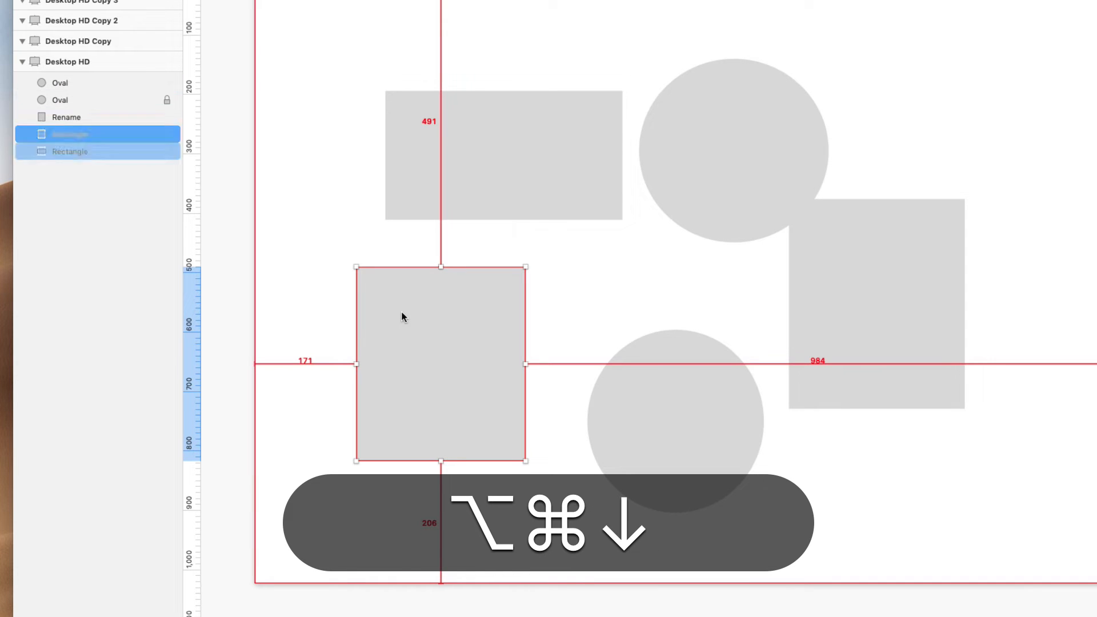
pyautogui.press('alt+super+Up')
pyautogui.press('alt+super+Up')
pyautogui.press('alt+super+Up')
pyautogui.press('alt+super+Up')
pyautogui.press('alt+super+Down')
pyautogui.press('alt+super+Down')
pyautogui.press('alt+super+Down')
pyautogui.press('alt+super+Down')
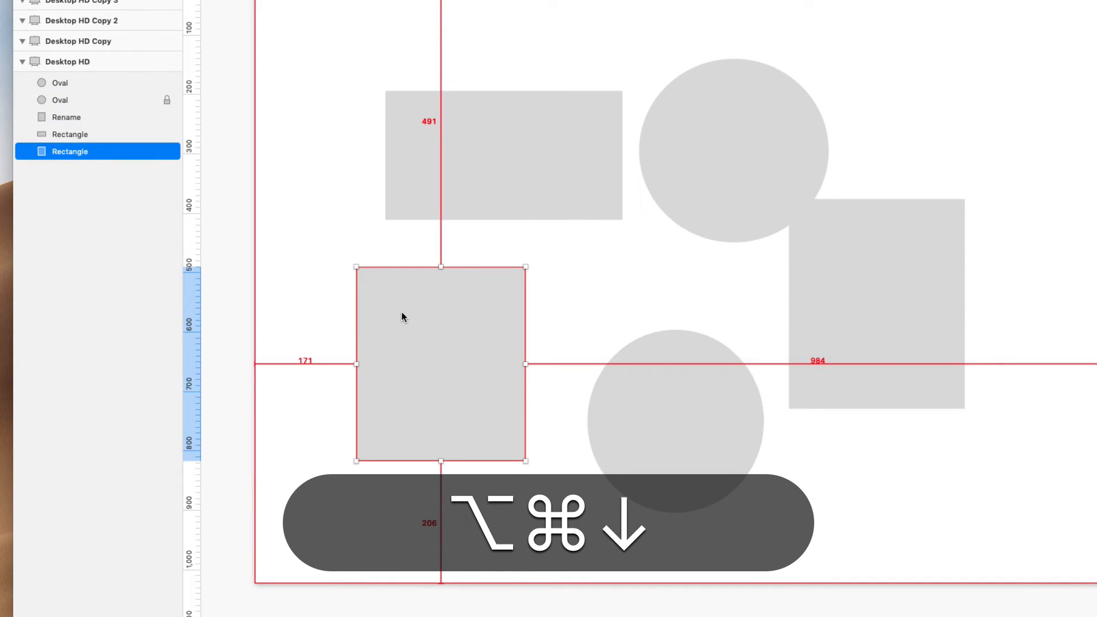
# Switch the rectangle's layer between back and front, and leave it in front of all other Desktop HD layers
pyautogui.press('alt+ctrl+super+Up')
pyautogui.press('alt+ctrl+super+Down')
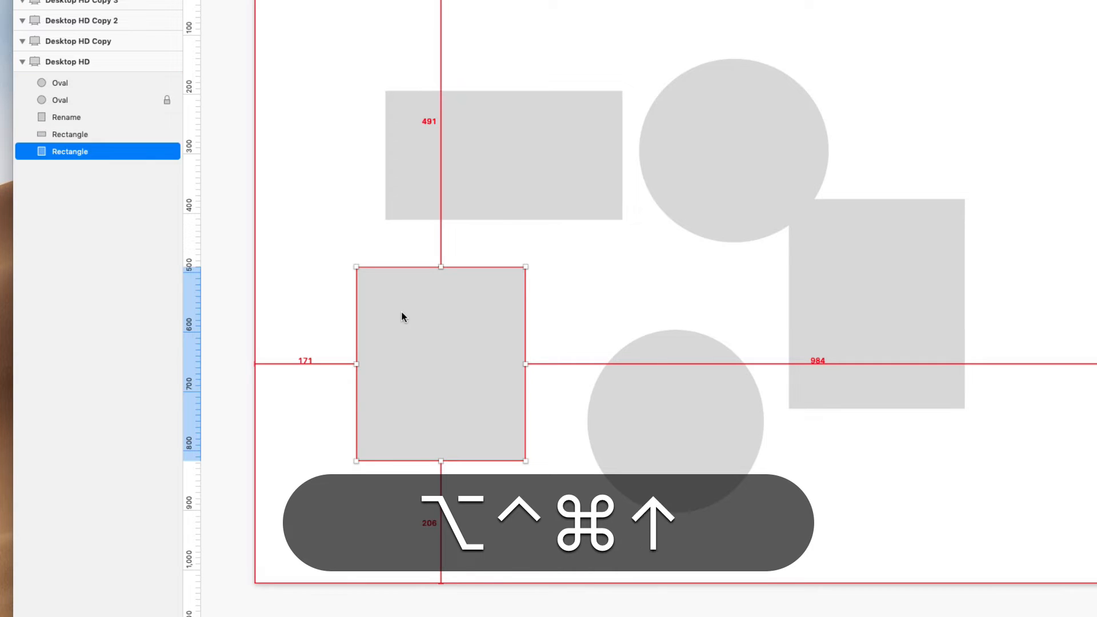
pyautogui.press('alt+ctrl+super+Up')
pyautogui.press('alt+ctrl+super+Down')
pyautogui.press('alt+ctrl+super+Up')
pyautogui.press('alt+ctrl+super+Down')
pyautogui.press('alt+ctrl+super+Up')
pyautogui.press('alt+ctrl+super+Down')
pyautogui.press('alt+ctrl+super+Up')
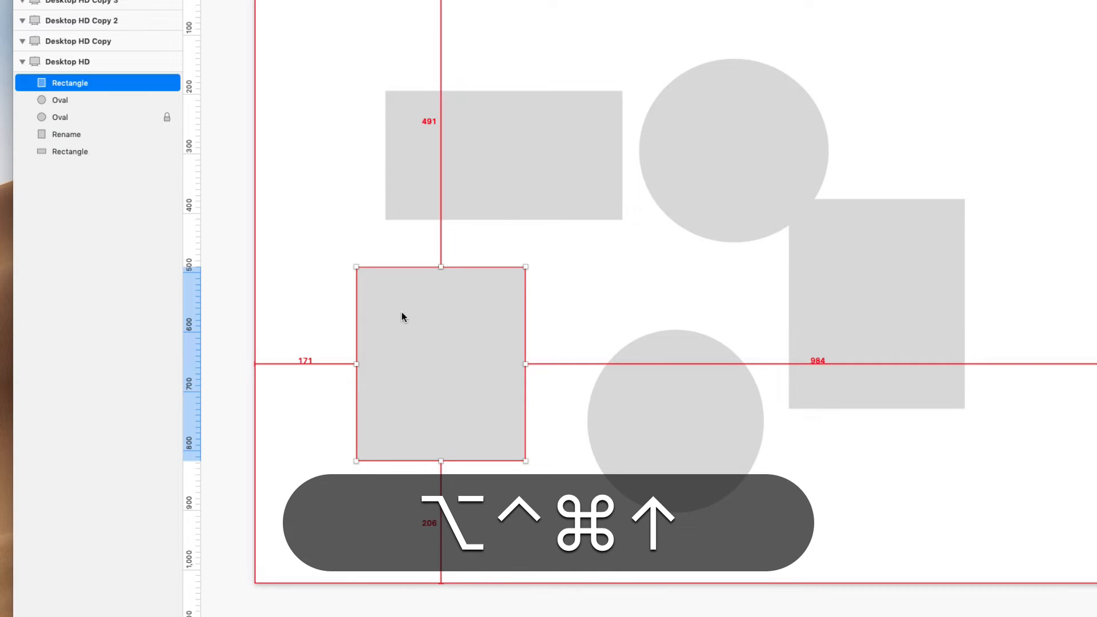
pyautogui.press('alt+ctrl+super+Down')
pyautogui.press('alt+ctrl+super+Up')
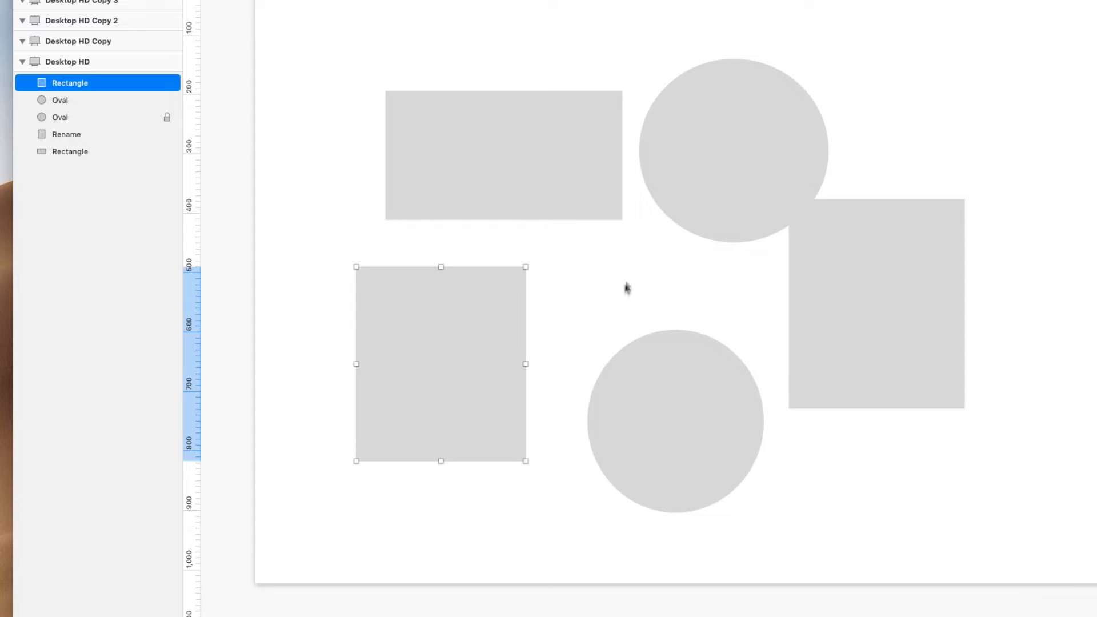
# Unlock the upper oval and group it with the wide rectangle and the lower-left tall rectangle
pyautogui.moveTo(343, 32); pyautogui.dragTo(700, 306)
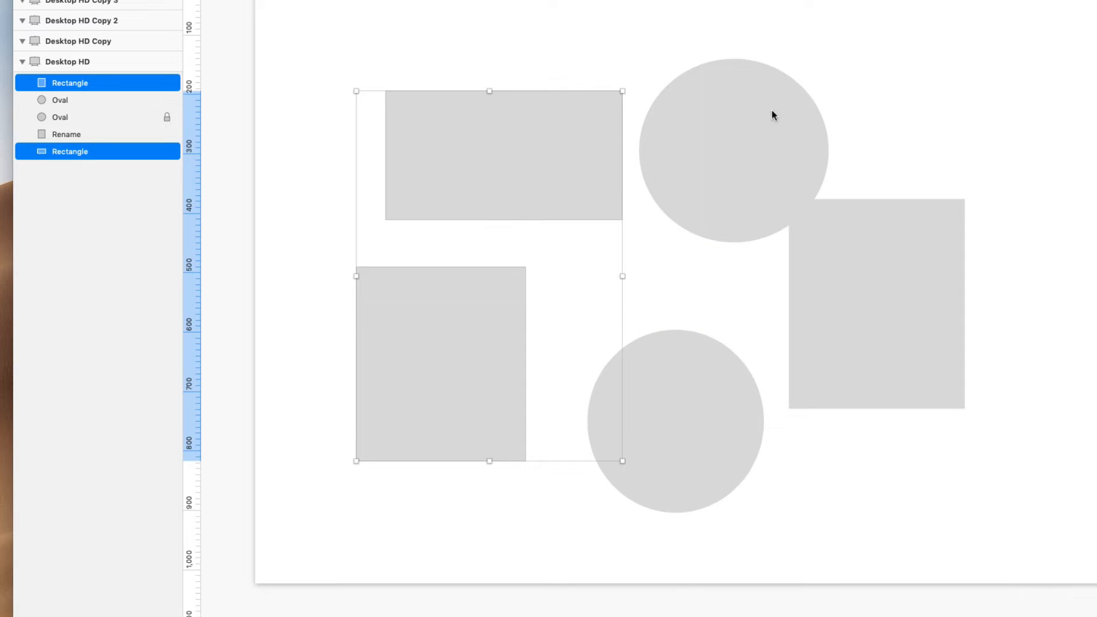
pyautogui.click(168, 119)
pyautogui.click(479, 33)
pyautogui.moveTo(358, 36); pyautogui.dragTo(713, 308)
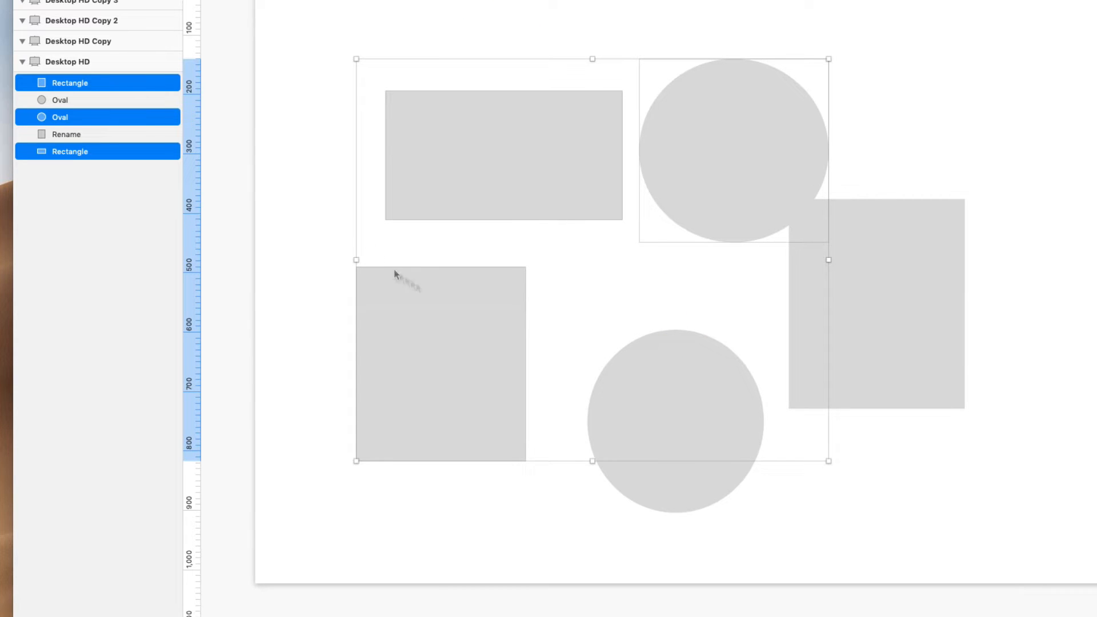
pyautogui.rightClick(548, 162)
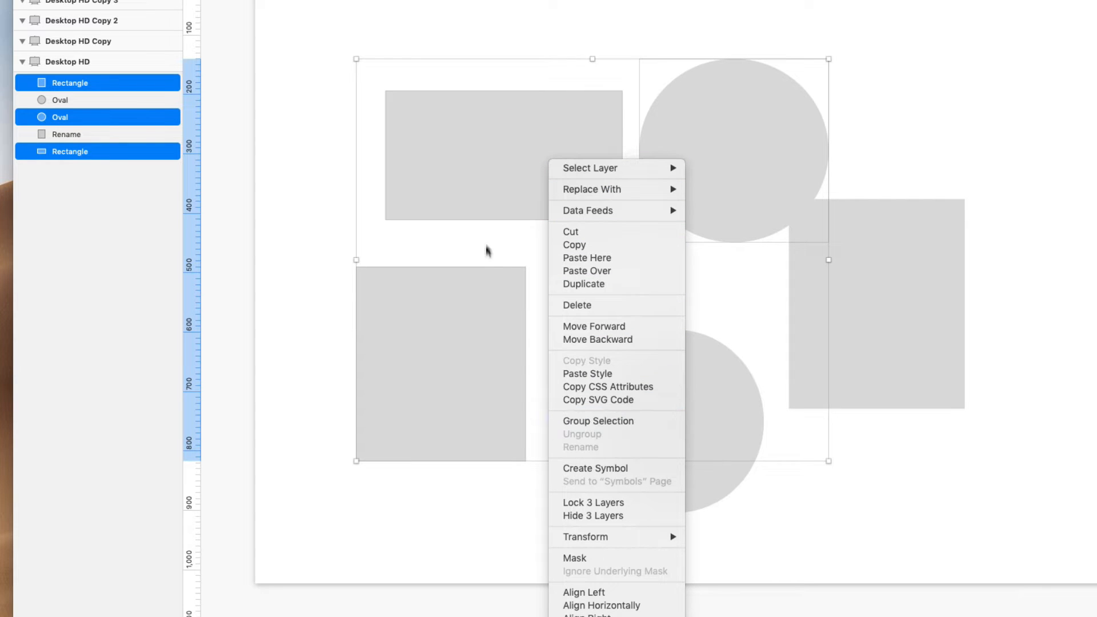
pyautogui.click(508, 239)
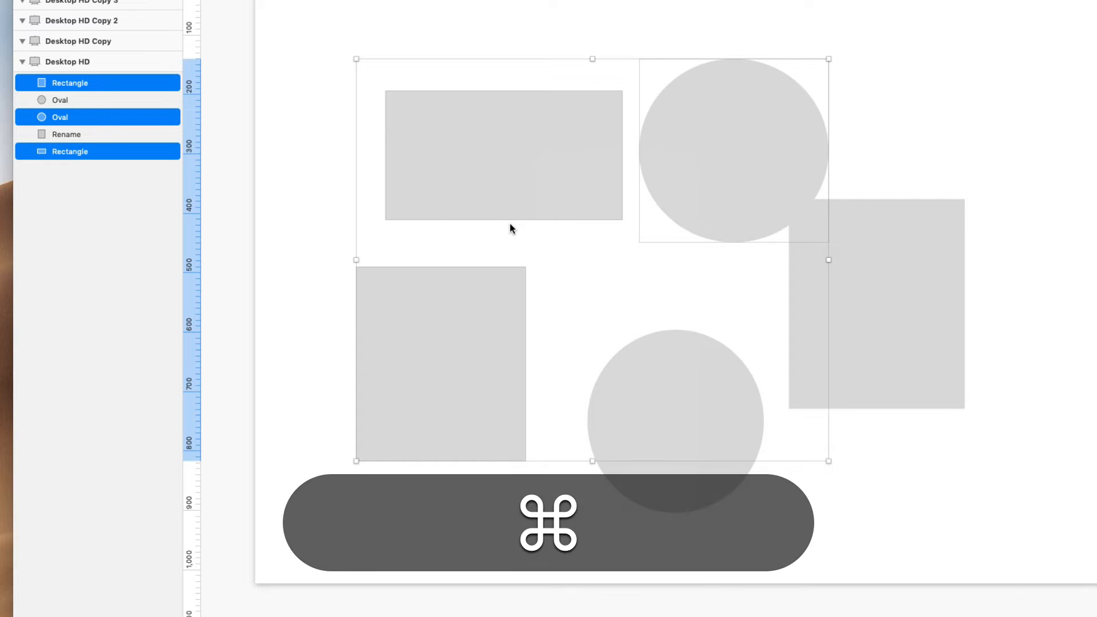
pyautogui.press('super+g')
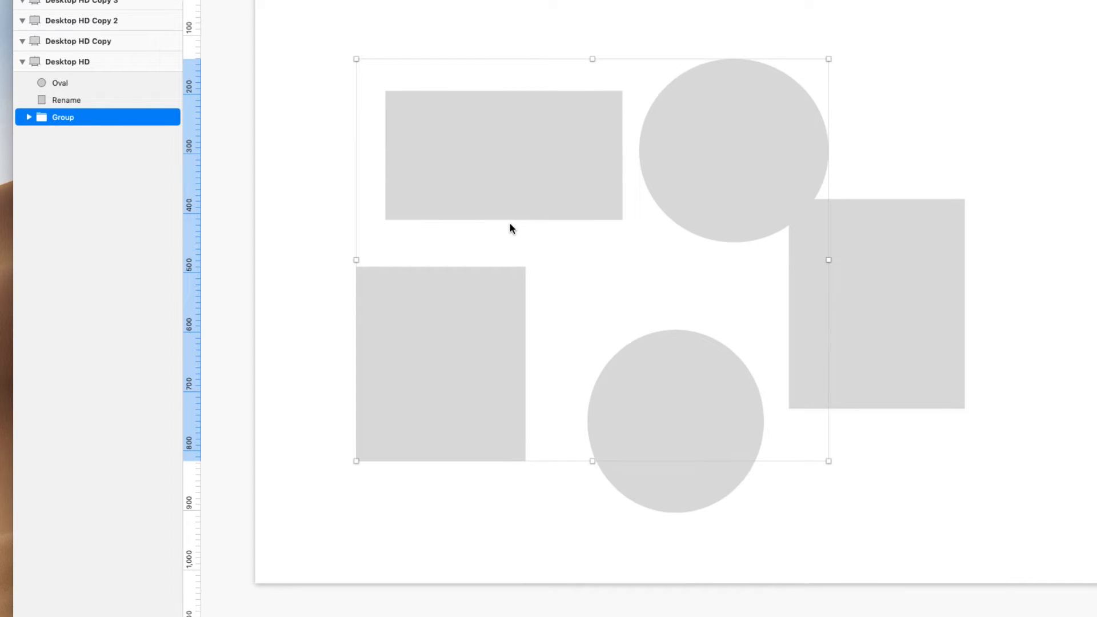
# Rename the new group as Name Group
pyautogui.click(71, 121)
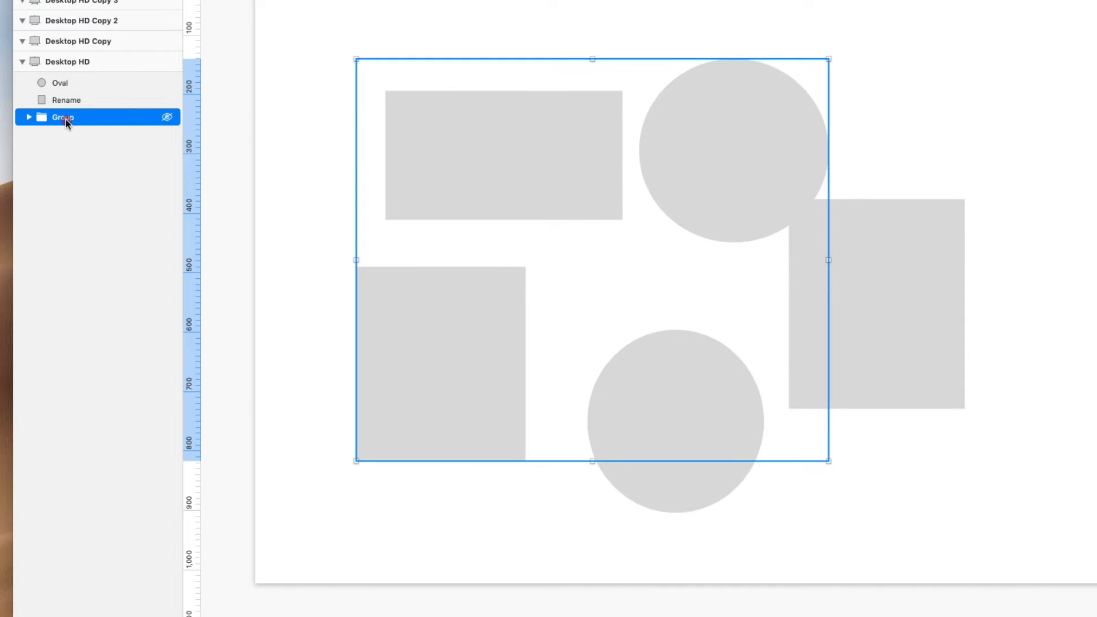
pyautogui.doubleClick(66, 118)
pyautogui.write('Name')
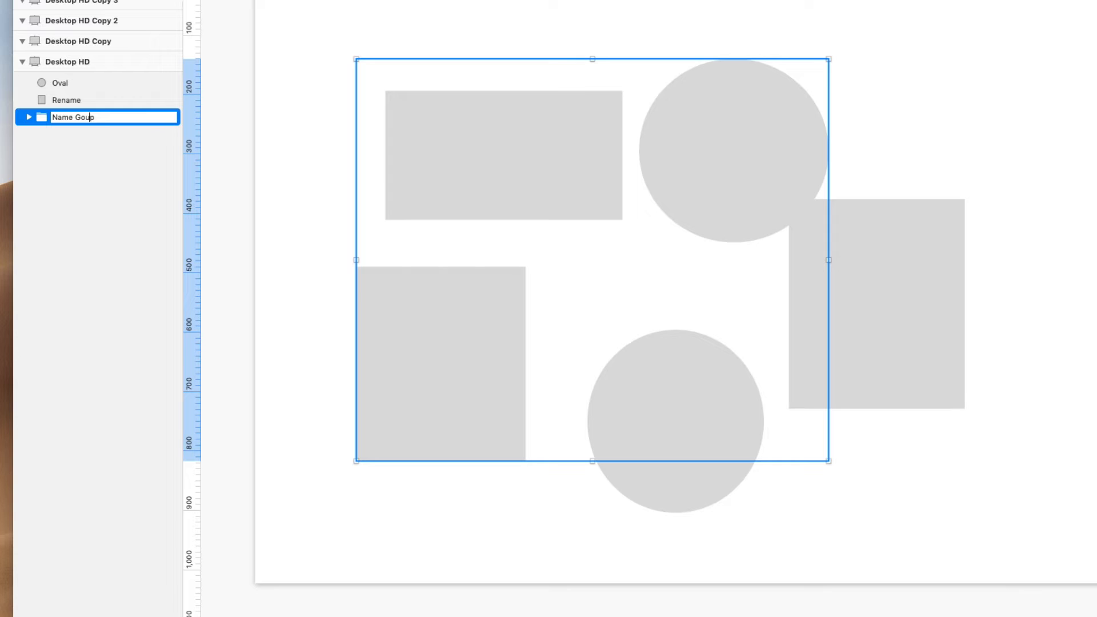
pyautogui.press('Return')
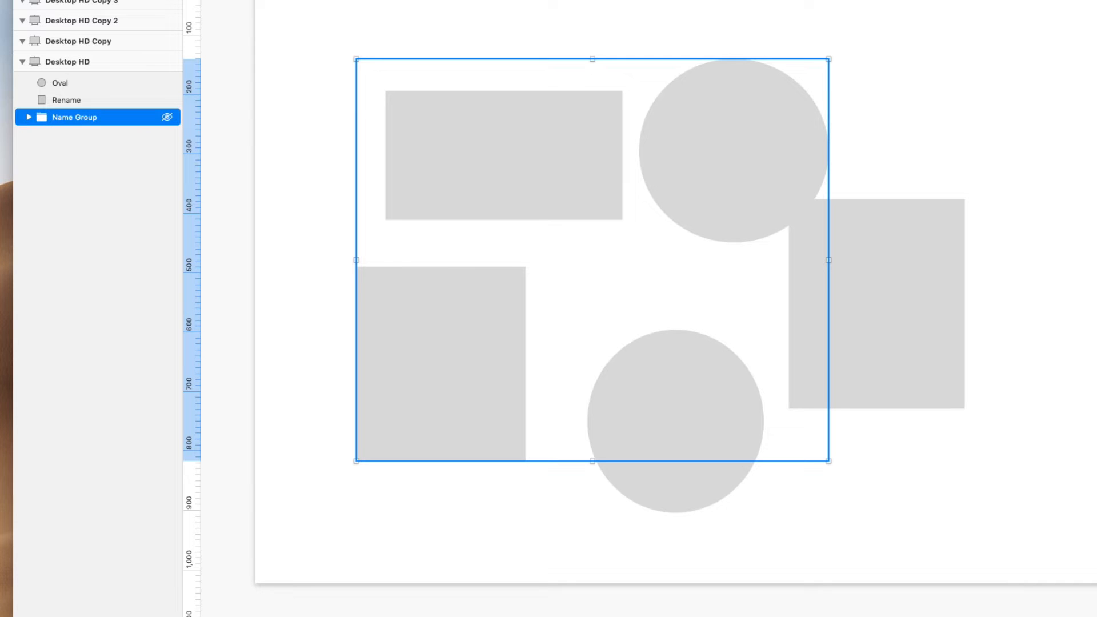
# Hide and show Name Group, lock and unlock it, and keep it selected
pyautogui.click(167, 116)
pyautogui.click(167, 116)
pyautogui.click(167, 117)
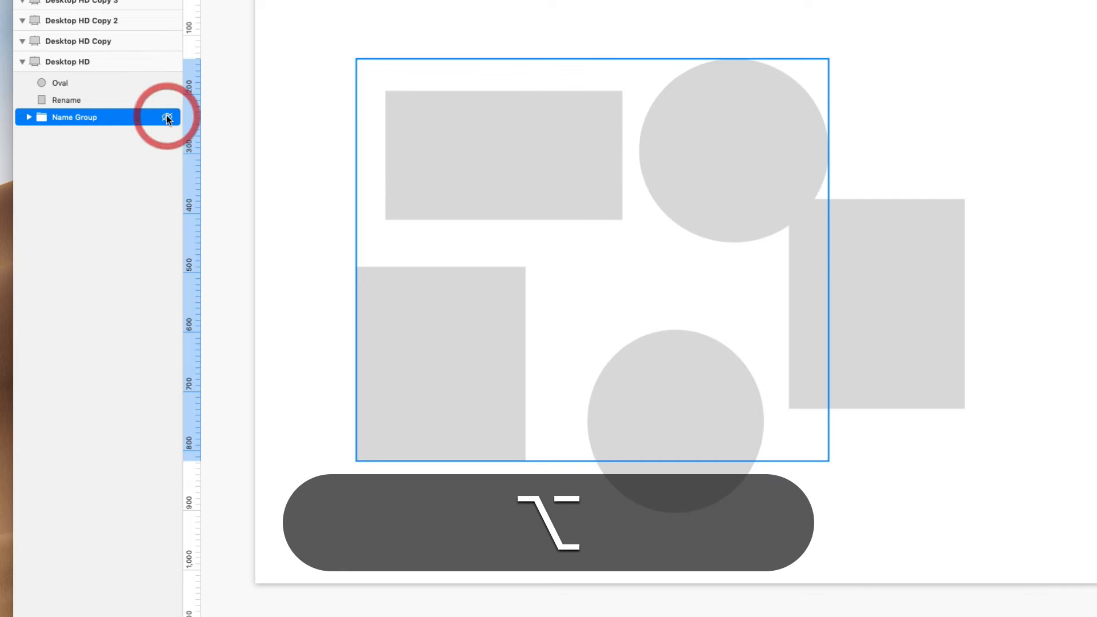
pyautogui.keyDown('alt'); pyautogui.click(167, 118); pyautogui.keyUp('alt')
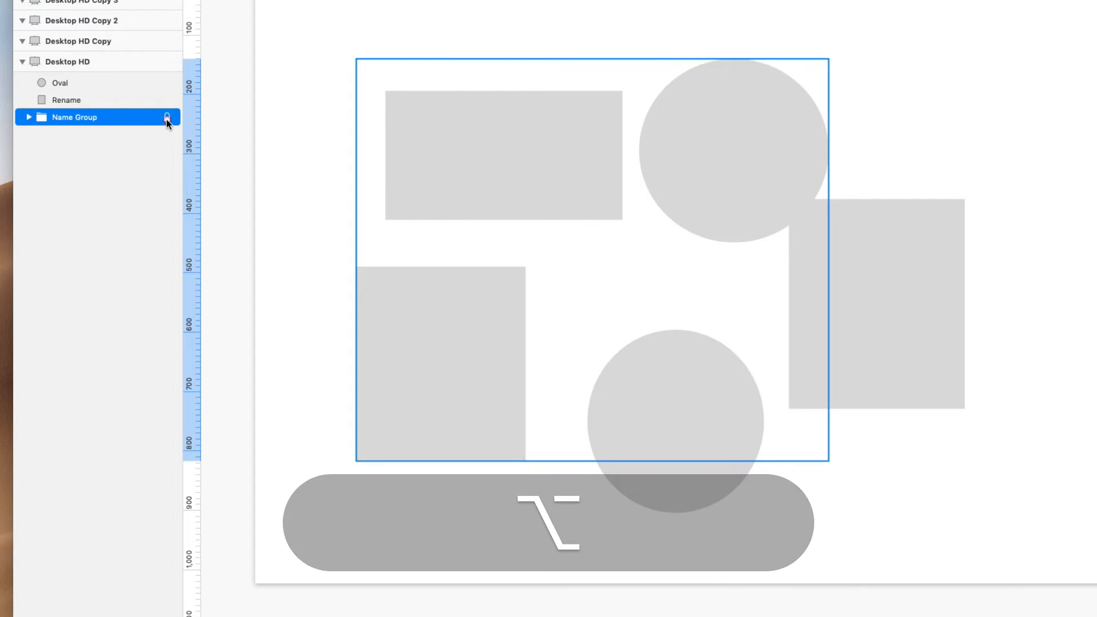
pyautogui.click(166, 125)
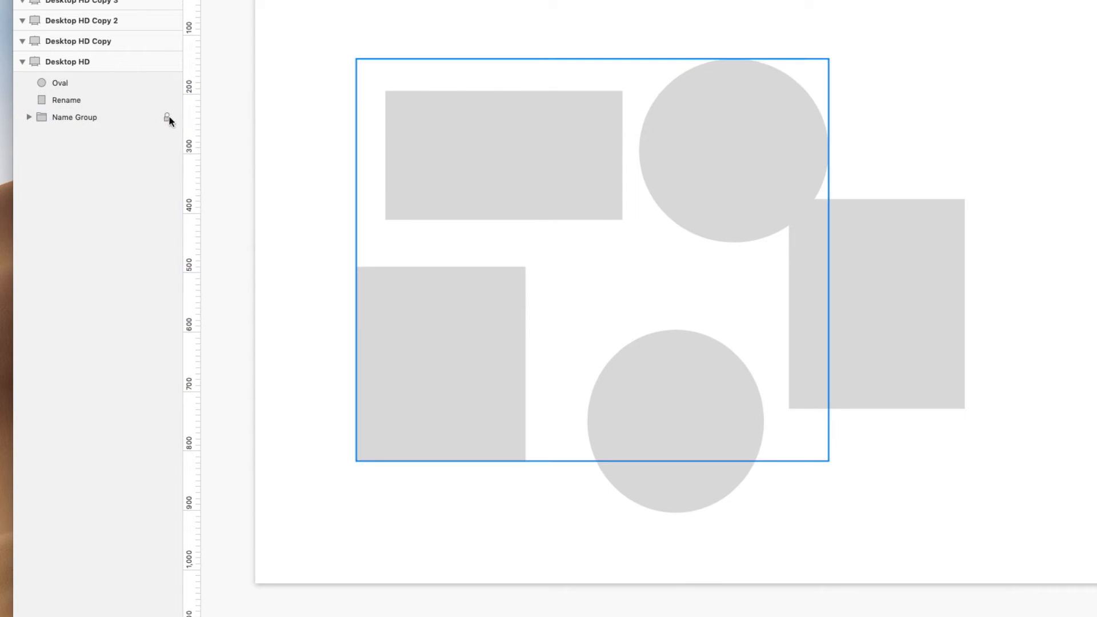
pyautogui.click(167, 117)
pyautogui.click(147, 120)
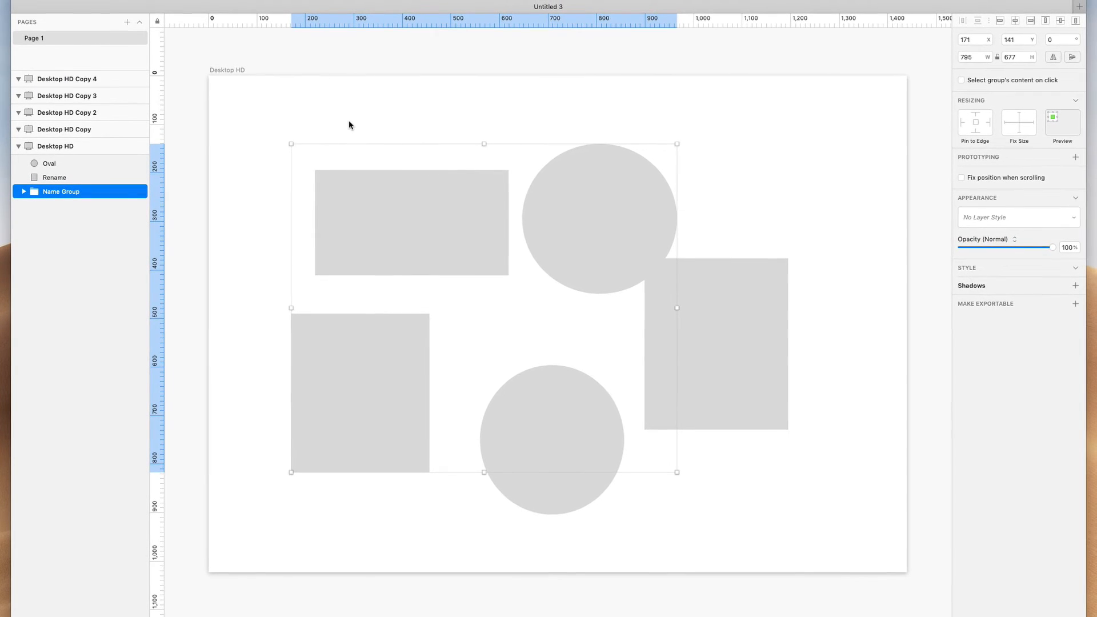
# Scale Name Group down to about 624×596 and move it to about X 71, Y 79
pyautogui.moveTo(405, 233); pyautogui.dragTo(406, 196)
pyautogui.moveTo(660, 441); pyautogui.dragTo(577, 400)
pyautogui.click(601, 257)
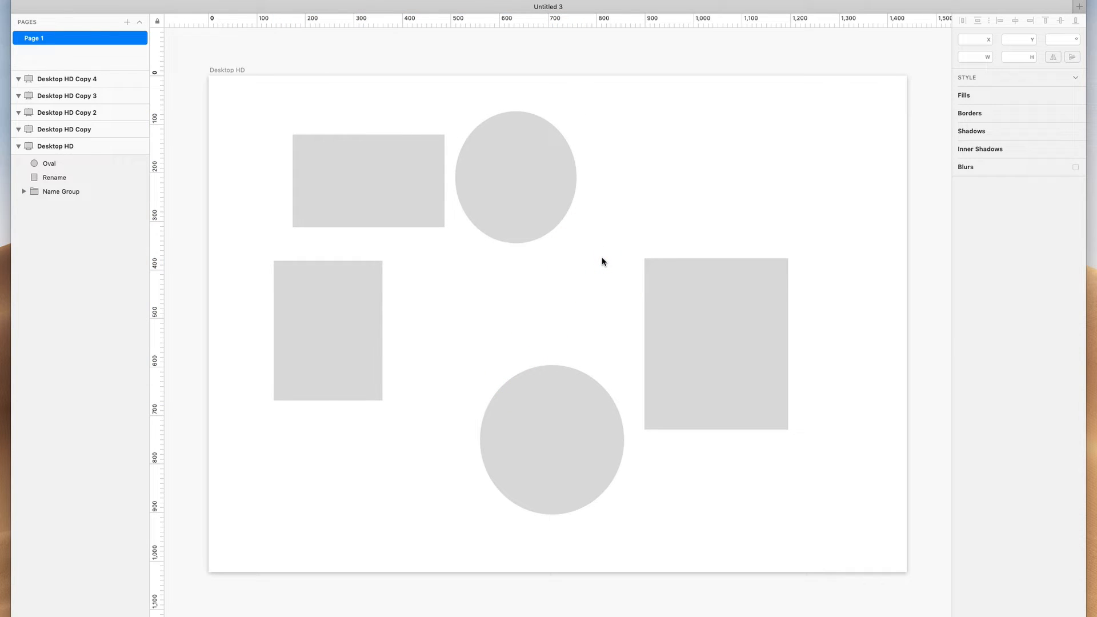
pyautogui.click(511, 179)
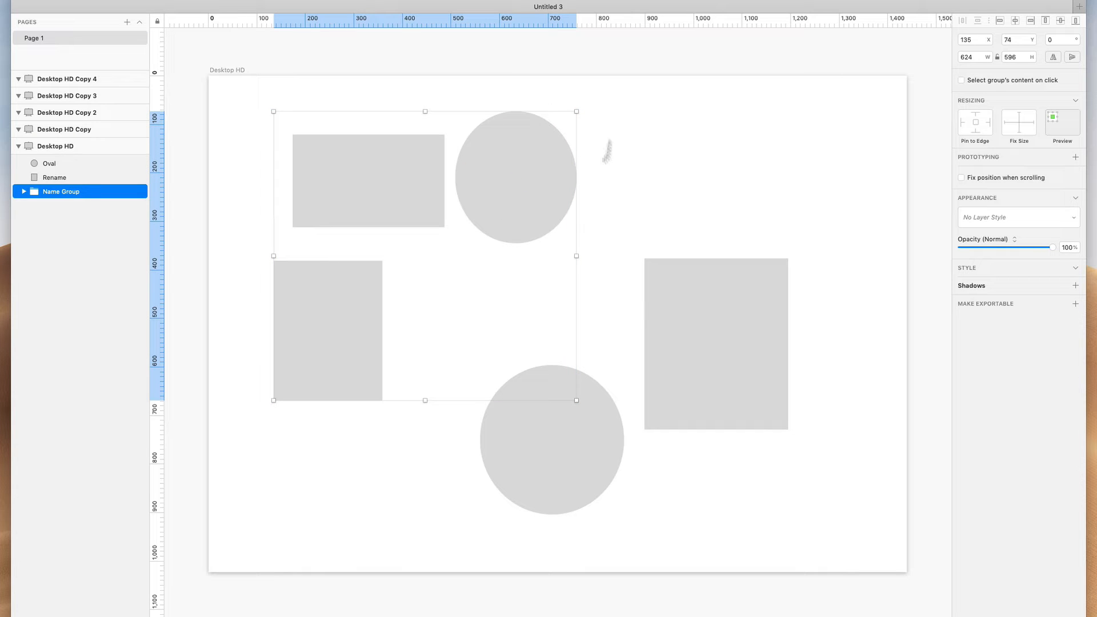
pyautogui.moveTo(504, 178); pyautogui.dragTo(480, 186)
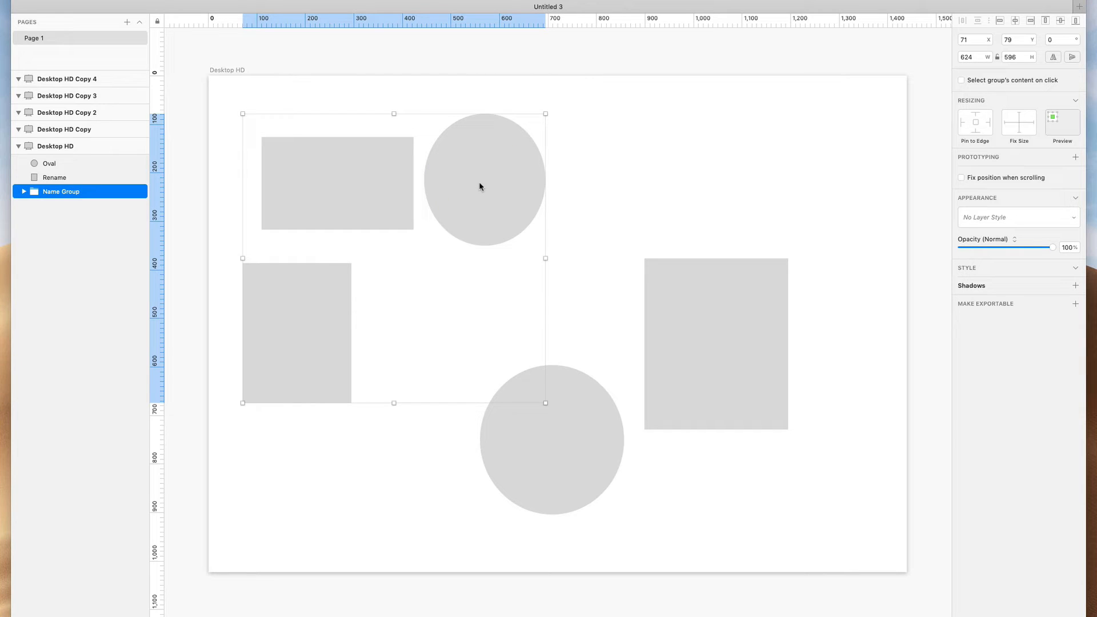
# Enter Name Group, nudge its wide rectangle up and left, and move its tall rectangle to about X 96, Y 398
pyautogui.doubleClick(479, 184)
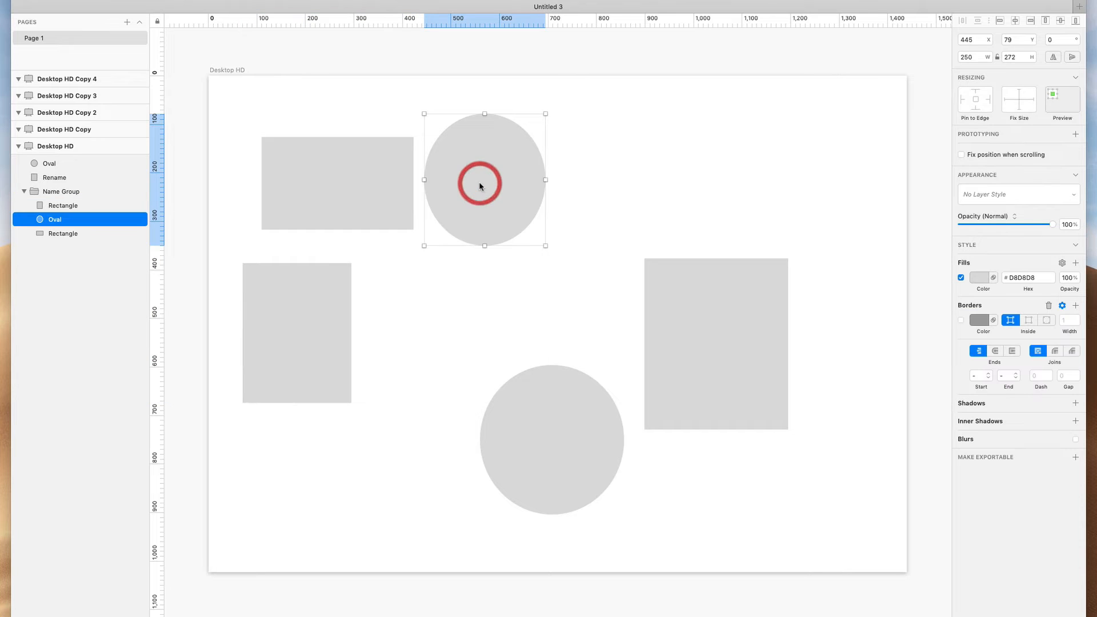
pyautogui.moveTo(331, 189)
pyautogui.mouseDown()
pyautogui.moveTo(317, 204)
pyautogui.moveTo(321, 185)
pyautogui.mouseUp()
pyautogui.moveTo(294, 309)
pyautogui.mouseDown()
pyautogui.moveTo(326, 325)
pyautogui.moveTo(292, 310)
pyautogui.mouseUp()
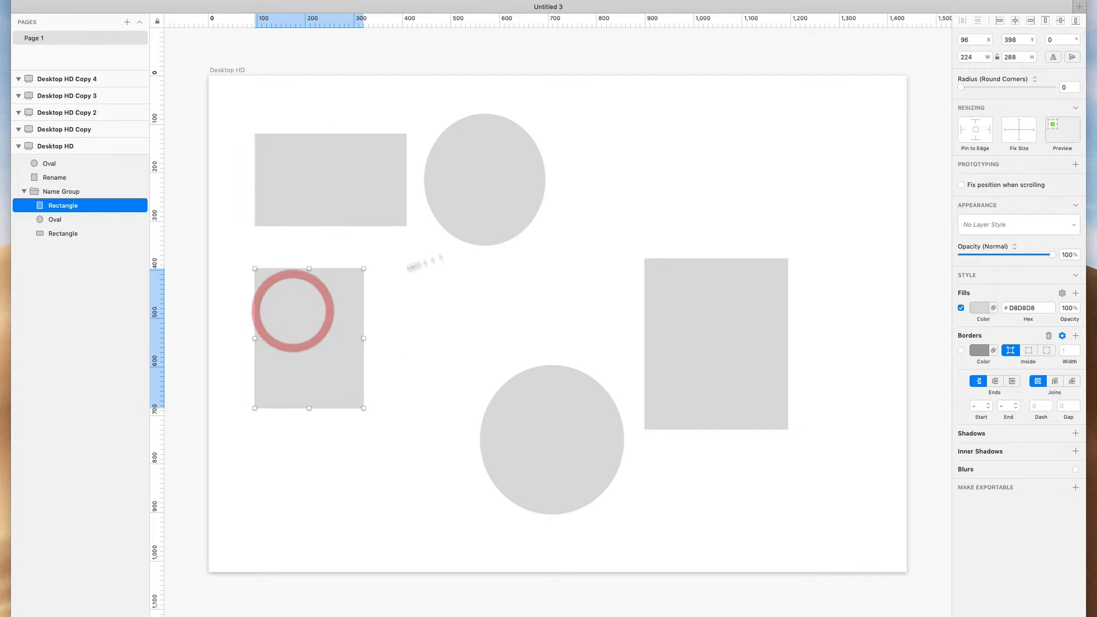
# Select Name Group as a whole and enable Select group's content on click for it
pyautogui.click(634, 174)
pyautogui.click(481, 182)
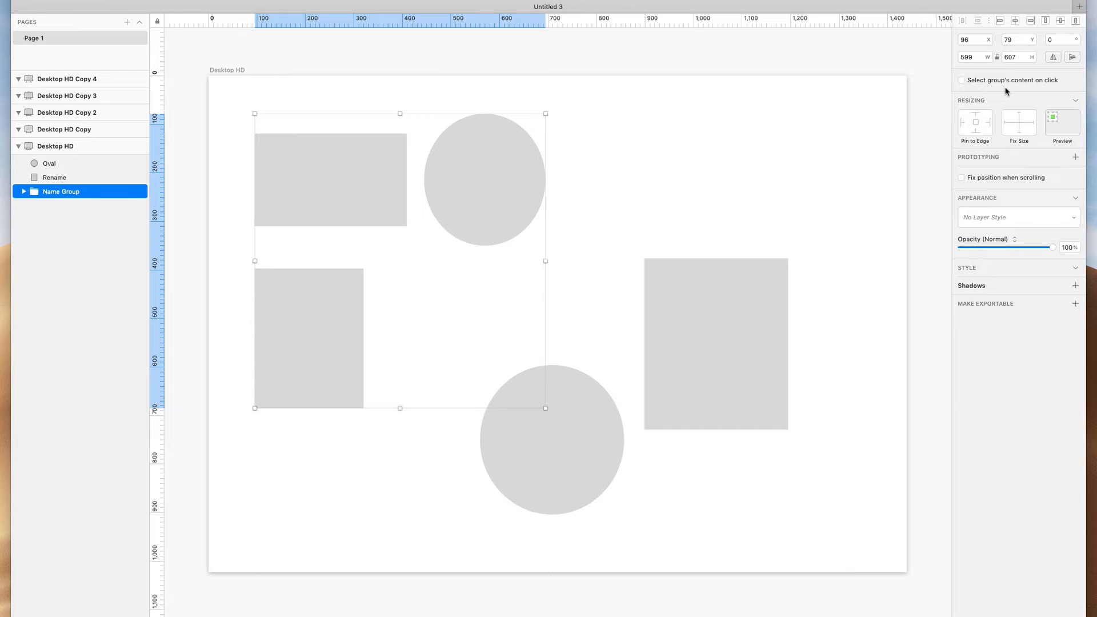
pyautogui.click(962, 81)
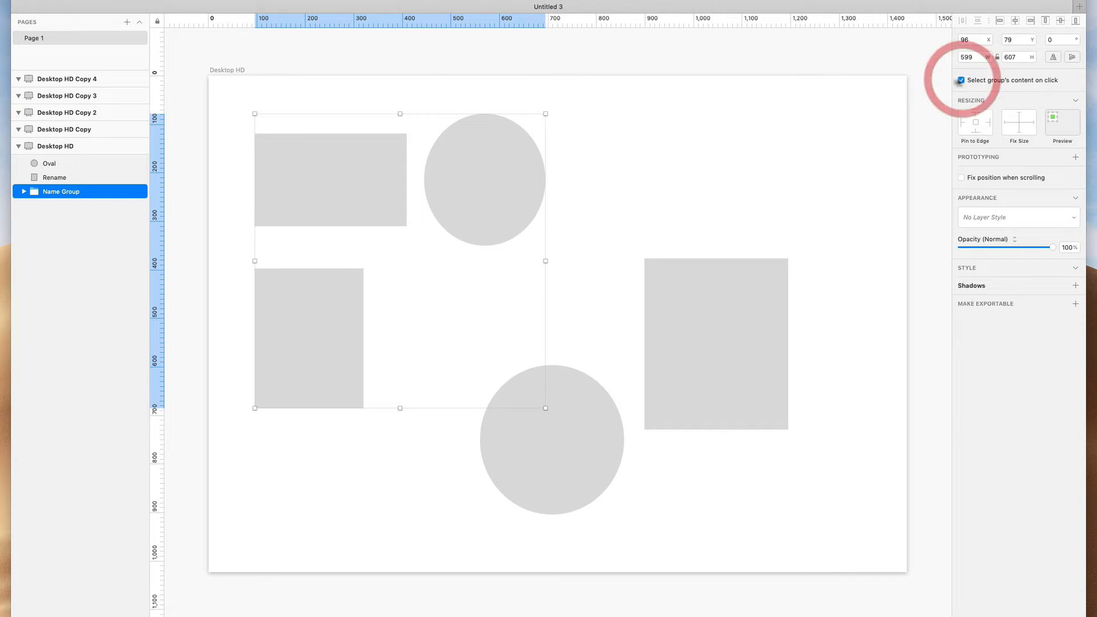
# Move the group's wide rectangle slightly down and left, and its oval to about X 560, Y 126, directly on the artboard
pyautogui.click(586, 188)
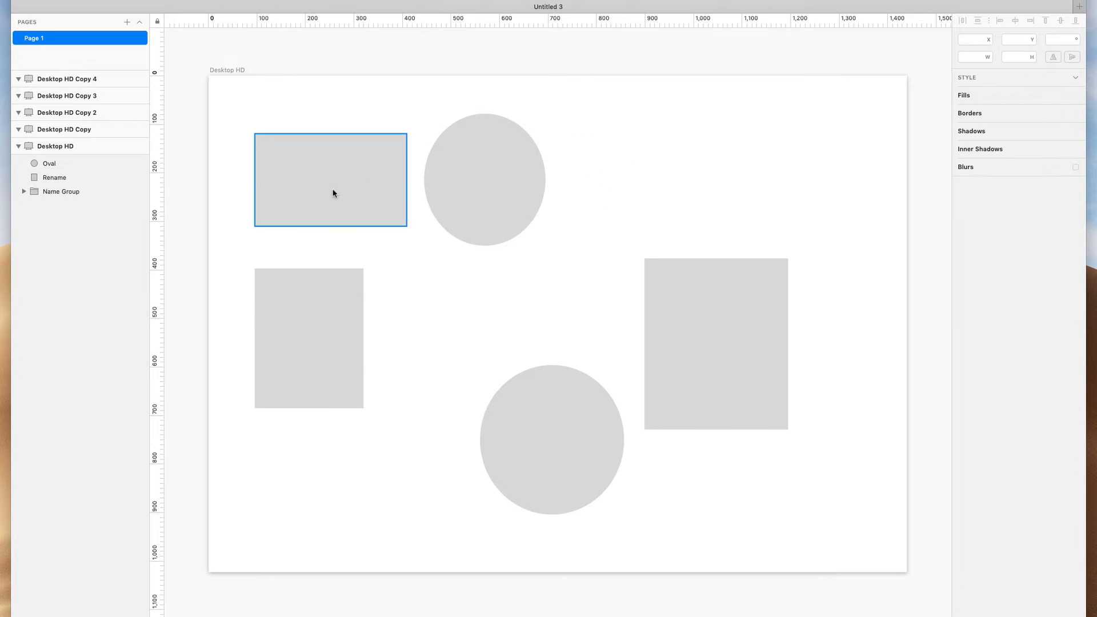
pyautogui.moveTo(333, 191)
pyautogui.mouseDown()
pyautogui.moveTo(429, 274)
pyautogui.moveTo(319, 201)
pyautogui.mouseUp()
pyautogui.moveTo(489, 186); pyautogui.dragTo(546, 208)
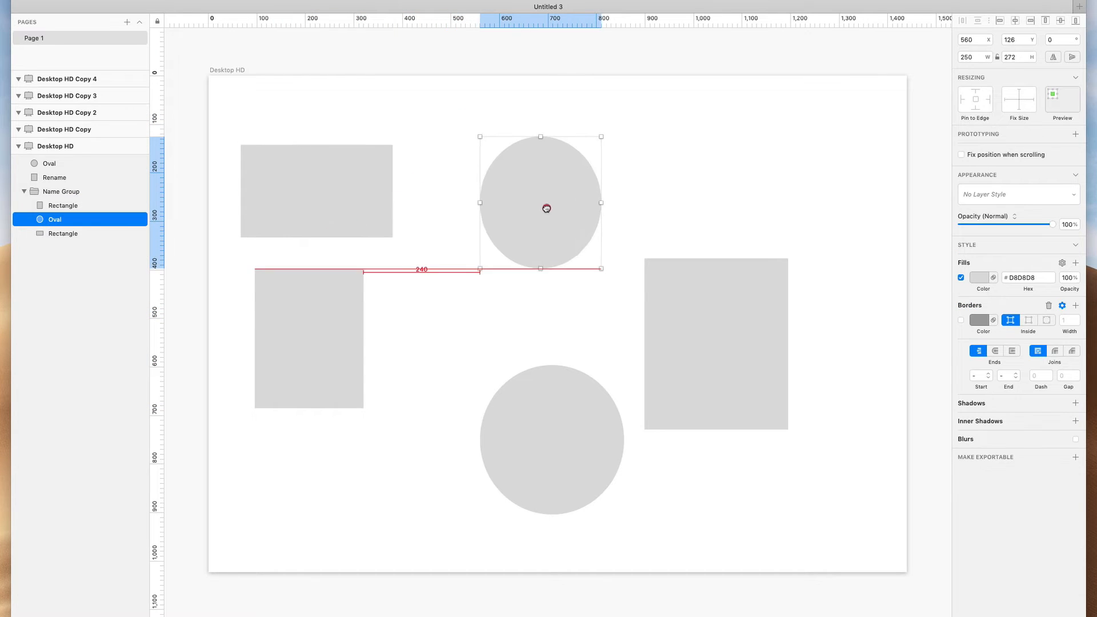
# Rearrange Name Group's shapes directly on the artboard: shift both rectangles slightly and move the oval to about X 453, Y 107
pyautogui.moveTo(330, 303); pyautogui.dragTo(399, 282)
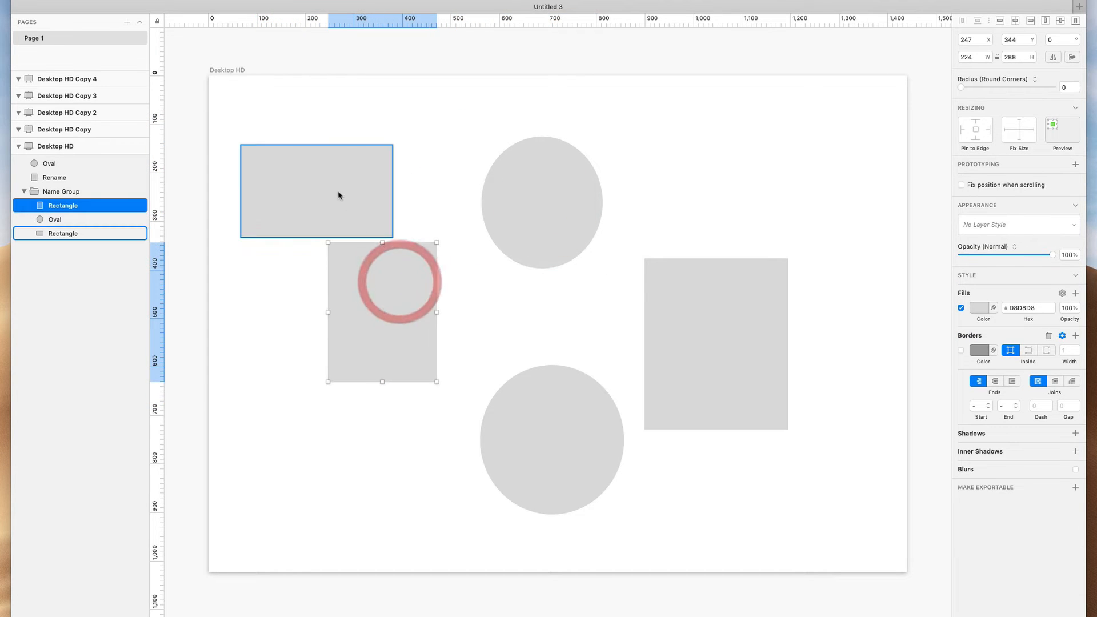
pyautogui.moveTo(338, 193); pyautogui.dragTo(387, 177)
pyautogui.click(376, 293)
pyautogui.moveTo(375, 293); pyautogui.dragTo(308, 297)
pyautogui.moveTo(369, 155); pyautogui.dragTo(341, 162)
pyautogui.moveTo(543, 186); pyautogui.dragTo(490, 176)
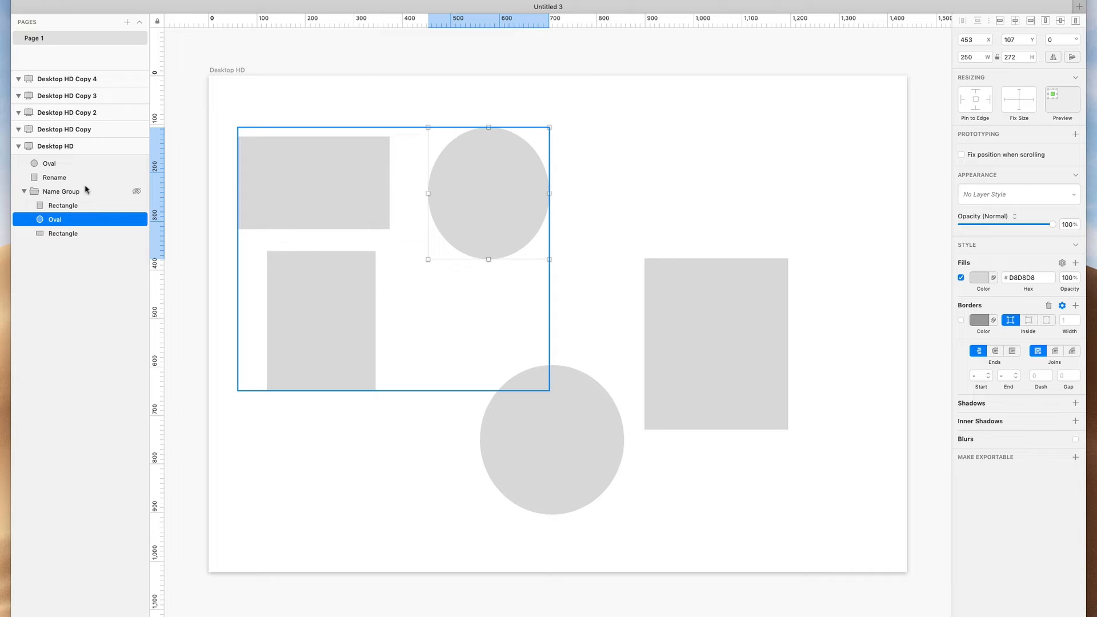
# Select Name Group as a whole and disable Select group's content on click for it
pyautogui.click(59, 195)
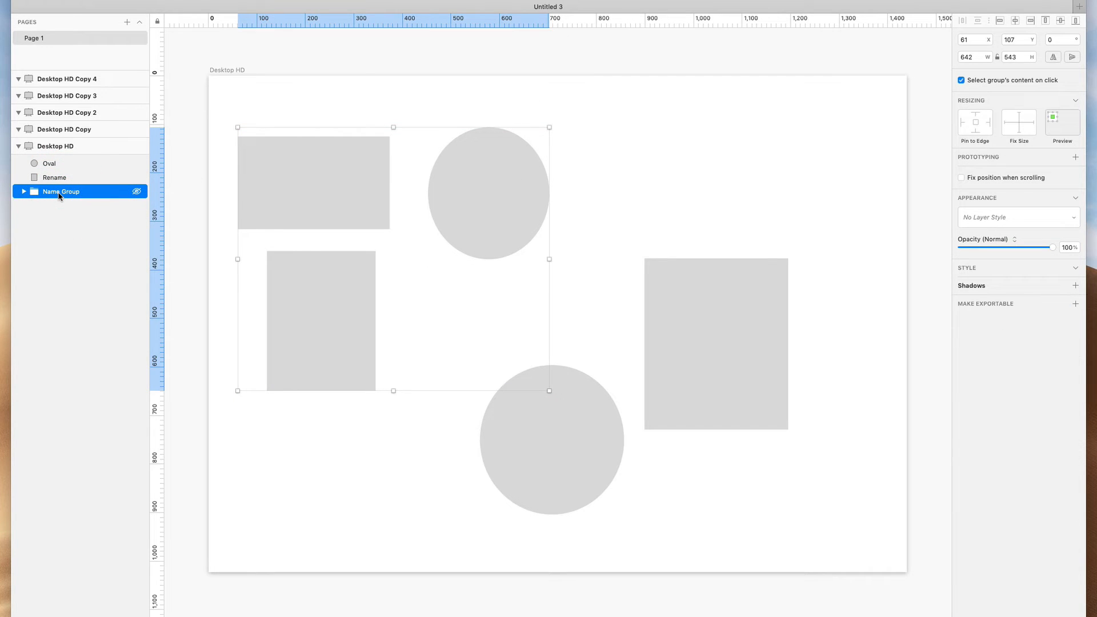
pyautogui.click(960, 80)
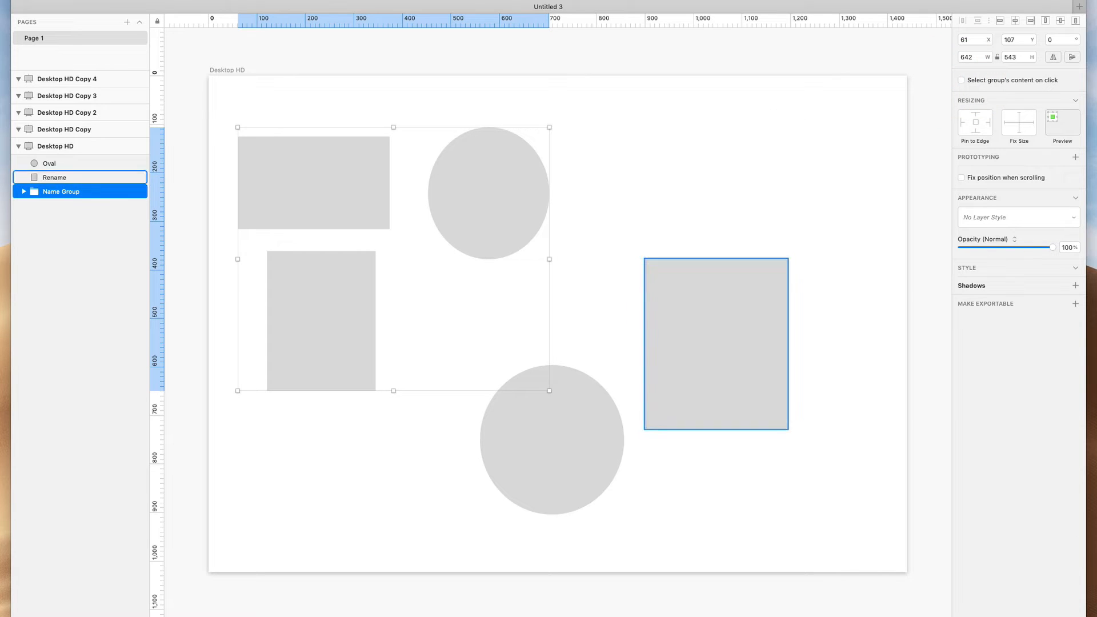
pyautogui.click(521, 293)
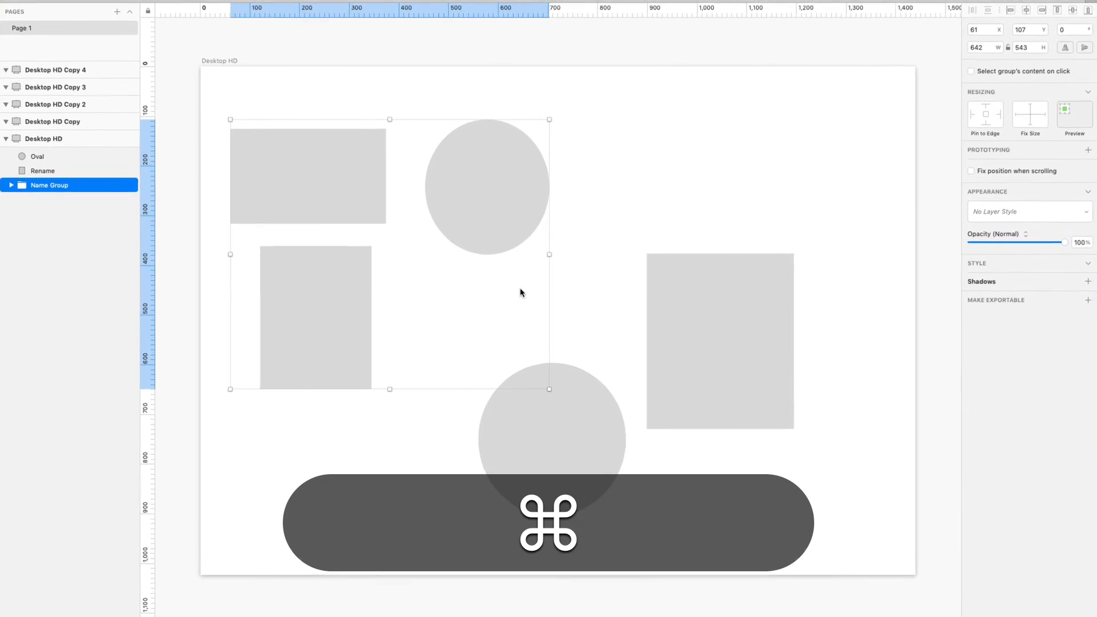
# Examine the layer preferences for the Select group's content on click for new groups option, leaving it unchecked
pyautogui.press('super+comma')
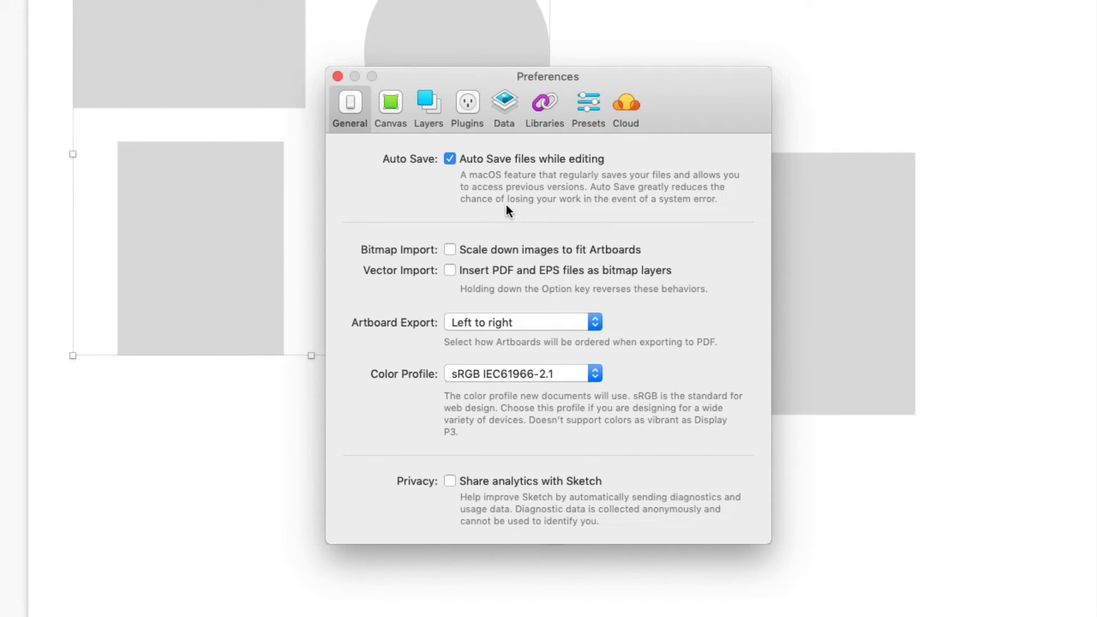
pyautogui.click(430, 105)
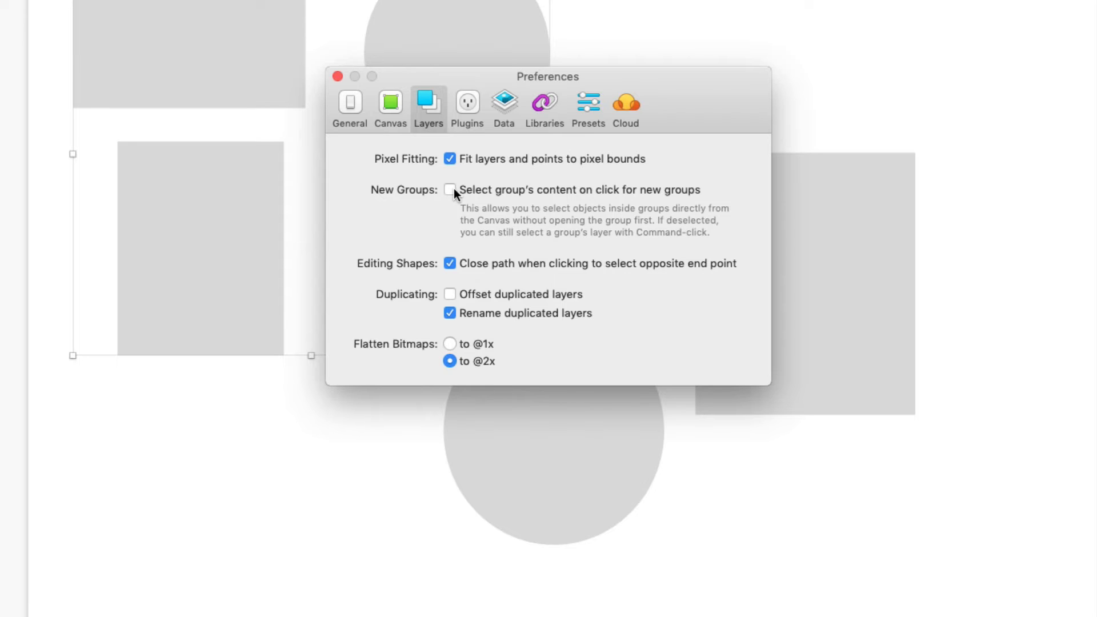
pyautogui.click(336, 75)
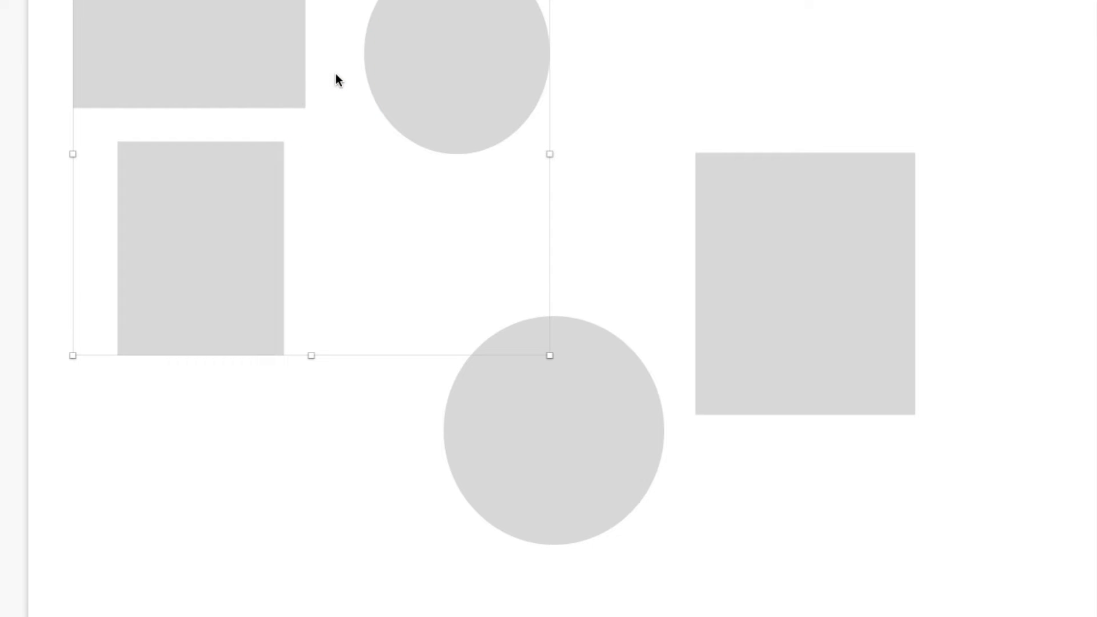
# Move the whole Name Group on the artboard to about X 78, Y 135 and deselect it
pyautogui.moveTo(457, 55); pyautogui.dragTo(487, 63)
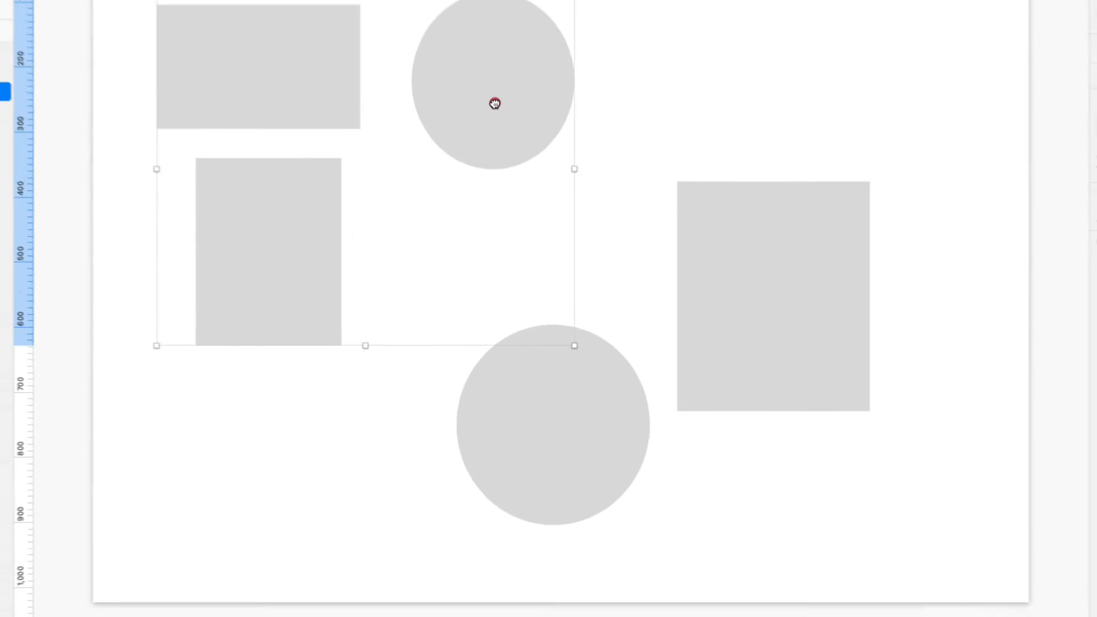
pyautogui.moveTo(495, 104); pyautogui.dragTo(483, 138)
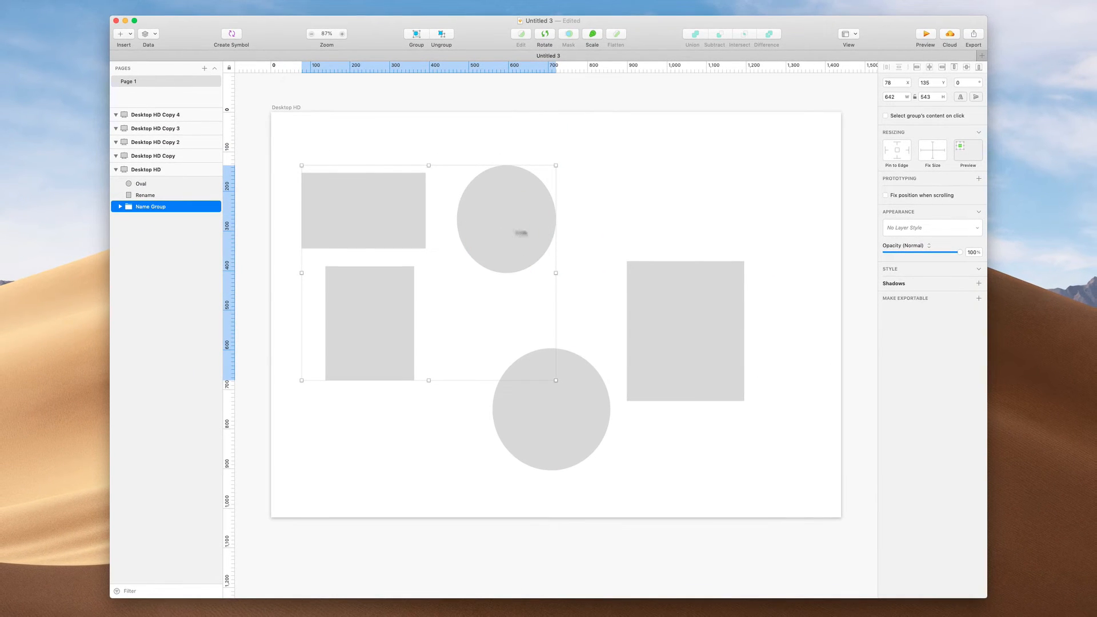
pyautogui.click(620, 213)
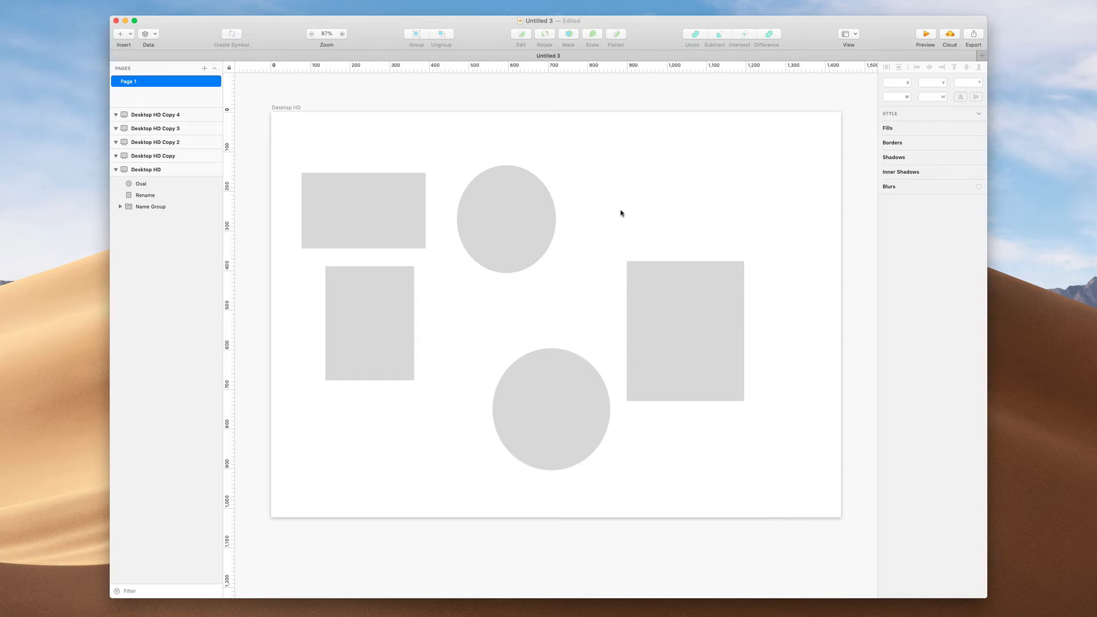
# Move the Desktop HD artboard up beside Desktop HD Copy 2, to about X 664, Y -693, forming one row
pyautogui.scroll(-8, 621, 213)
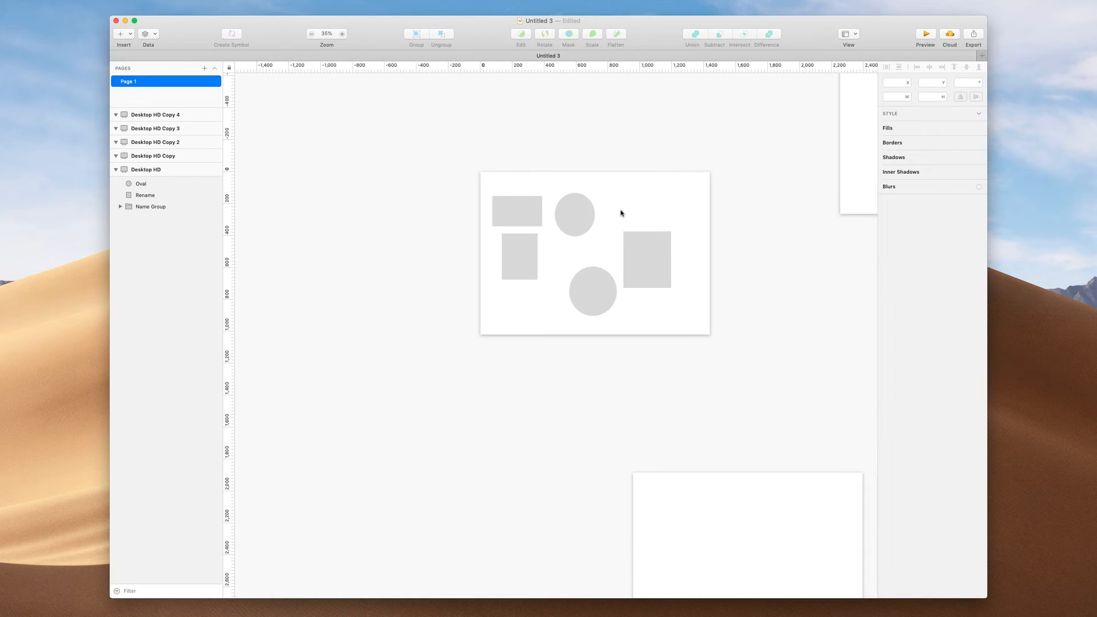
pyautogui.hscroll(3, 621, 213)
pyautogui.scroll(-5, 621, 213)
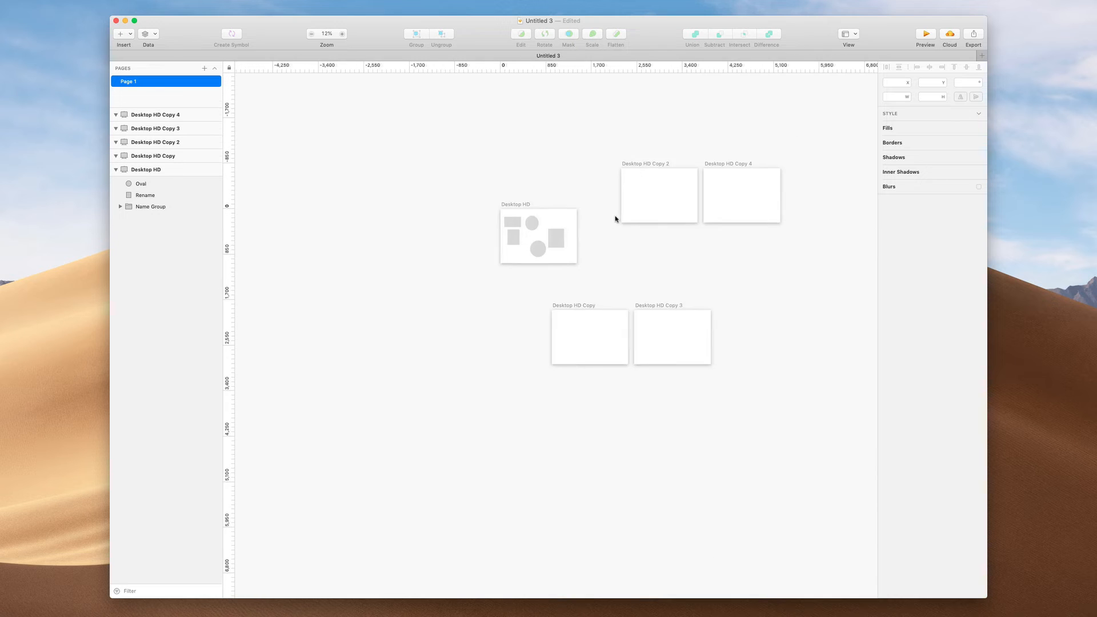
pyautogui.scroll(5, 565, 260)
pyautogui.scroll(-4, 570, 263)
pyautogui.scroll(2, 570, 264)
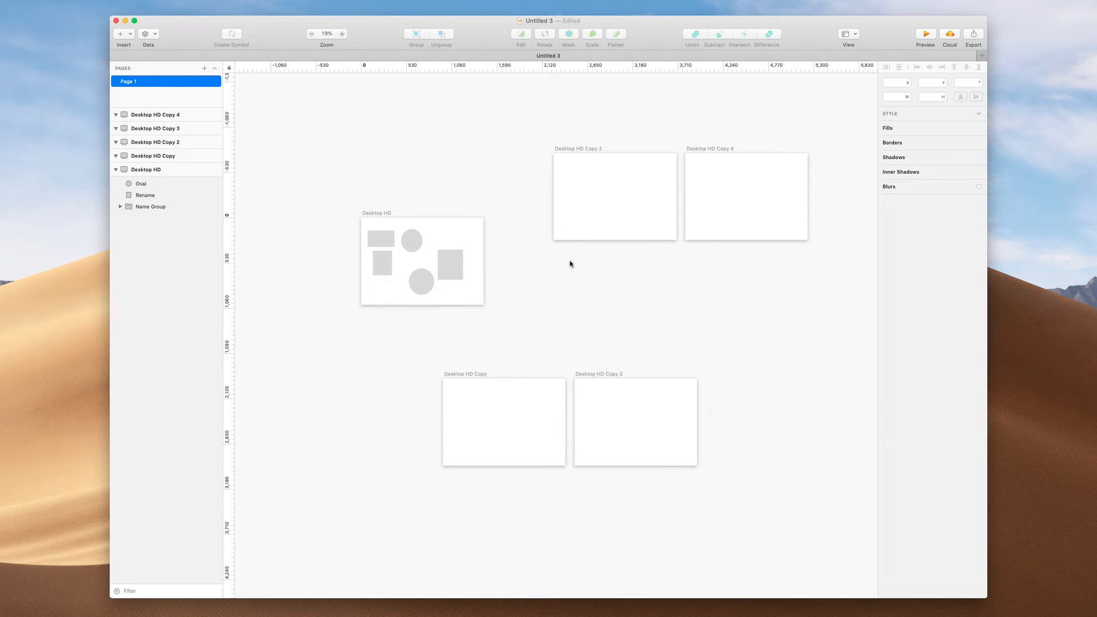
pyautogui.moveTo(384, 213); pyautogui.dragTo(443, 150)
pyautogui.hscroll(5, 444, 150)
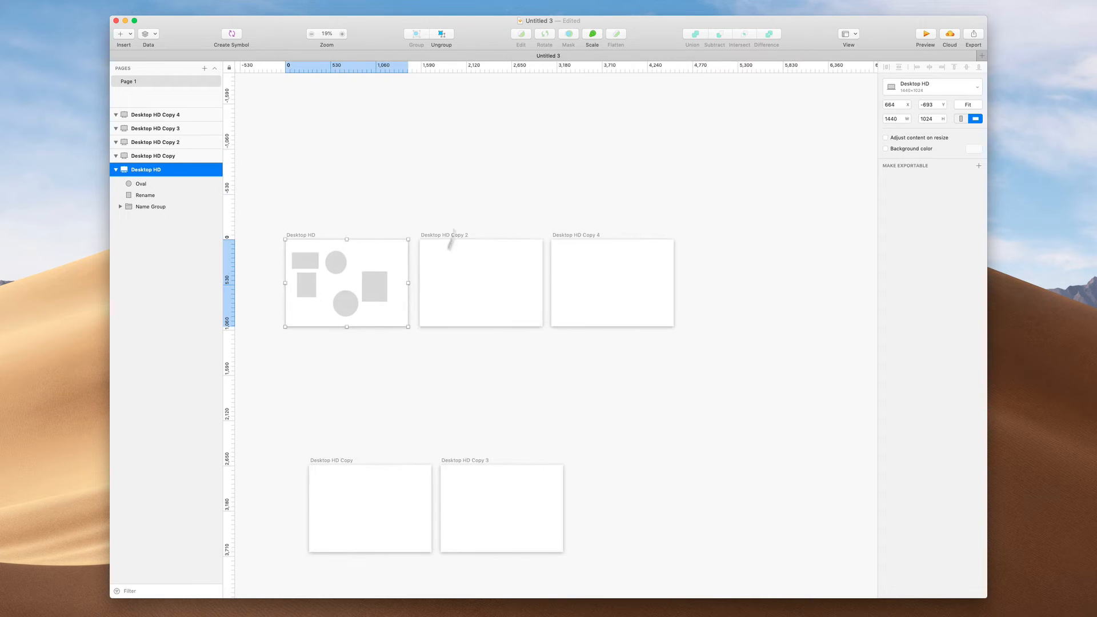
# Move Desktop HD Copy to about X 1456, Y 470 and Desktop HD Copy 3 to about X 3030, Y 470, below the first row
pyautogui.scroll(2, 427, 282)
pyautogui.hscroll(-3, 428, 283)
pyautogui.scroll(-3, 428, 282)
pyautogui.moveTo(398, 423); pyautogui.dragTo(448, 274)
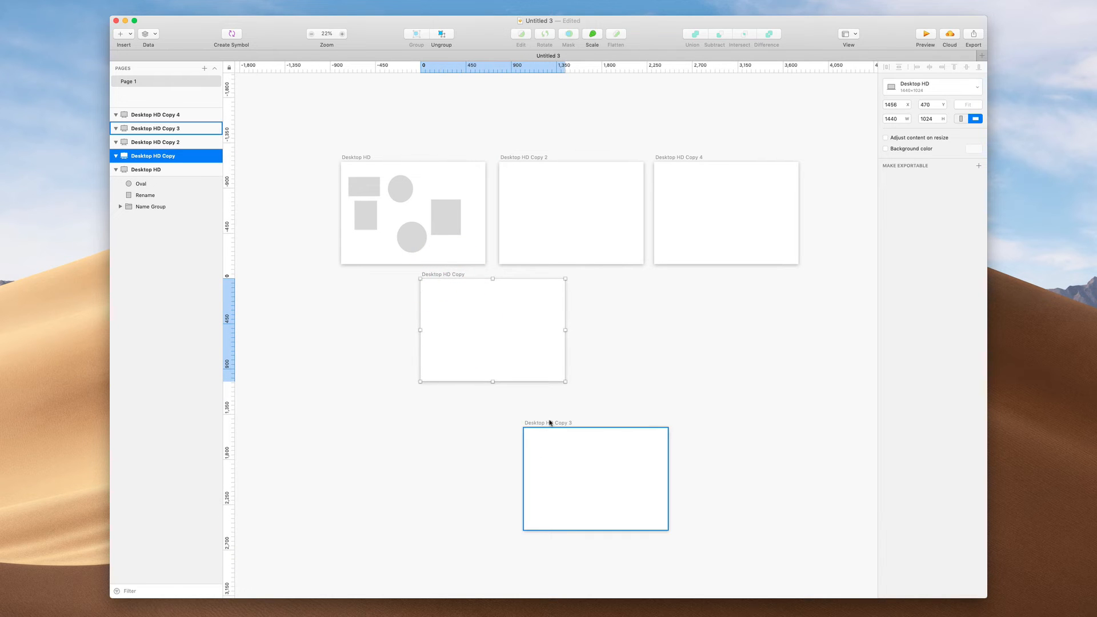
pyautogui.moveTo(553, 424); pyautogui.dragTo(604, 275)
pyautogui.hscroll(2, 604, 274)
pyautogui.scroll(2, 604, 275)
pyautogui.scroll(4, 571, 260)
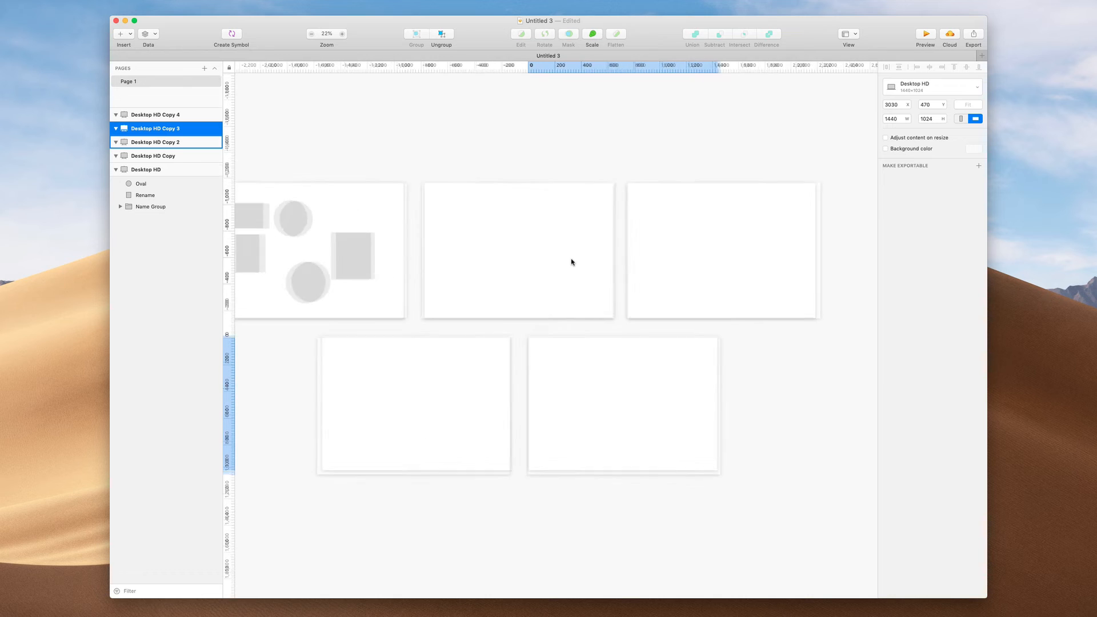
# Collapse the page list and add a new page to the document
pyautogui.click(482, 166)
pyautogui.hscroll(-1, 482, 165)
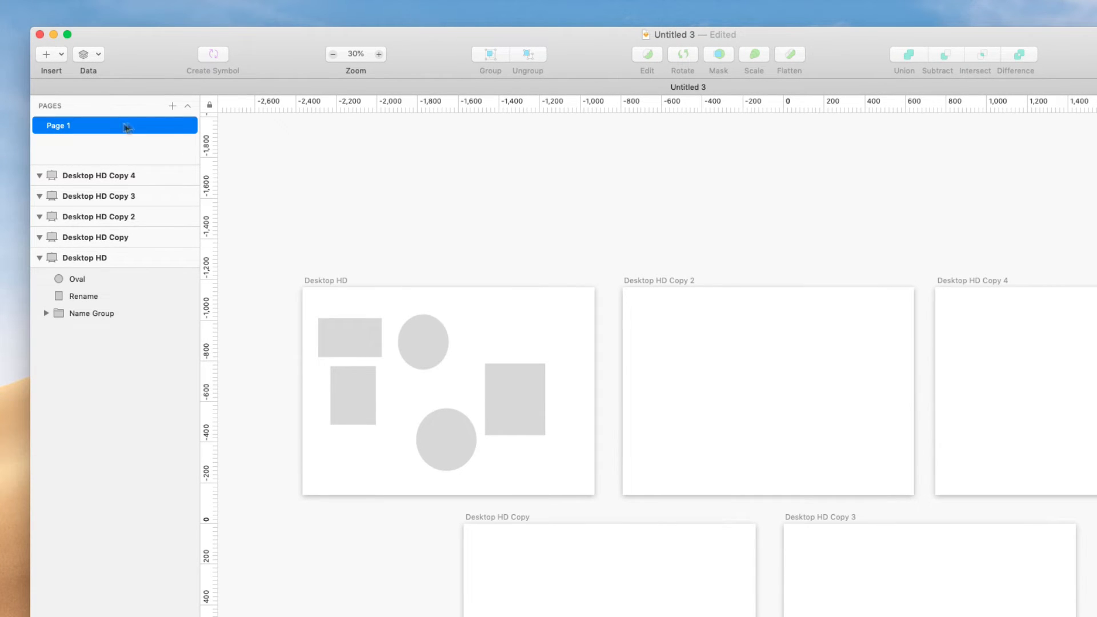
pyautogui.click(187, 106)
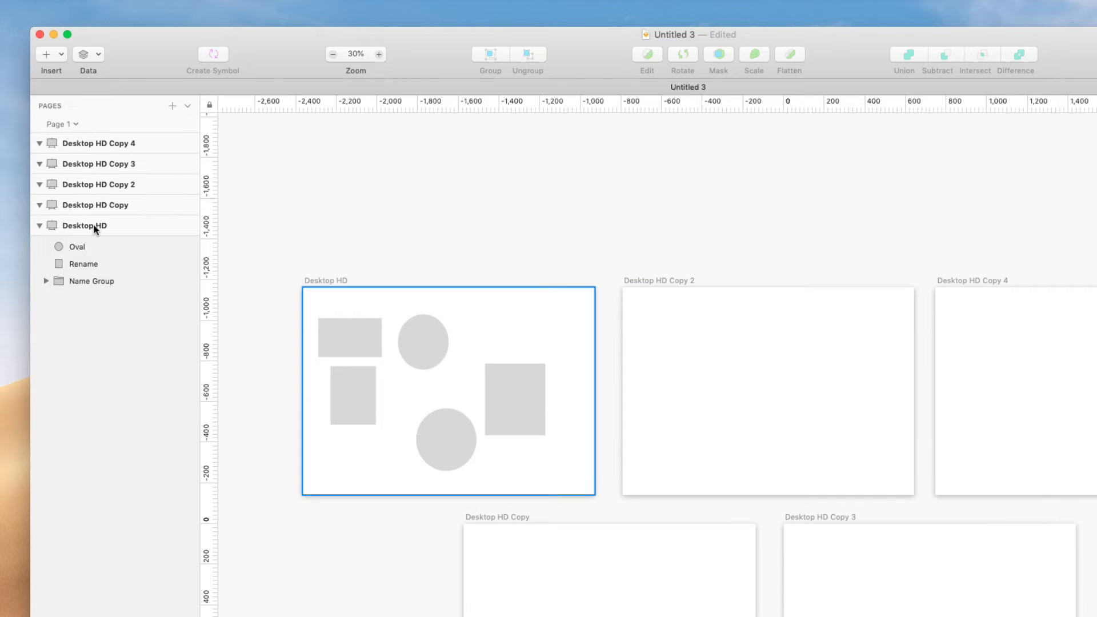
pyautogui.click(172, 107)
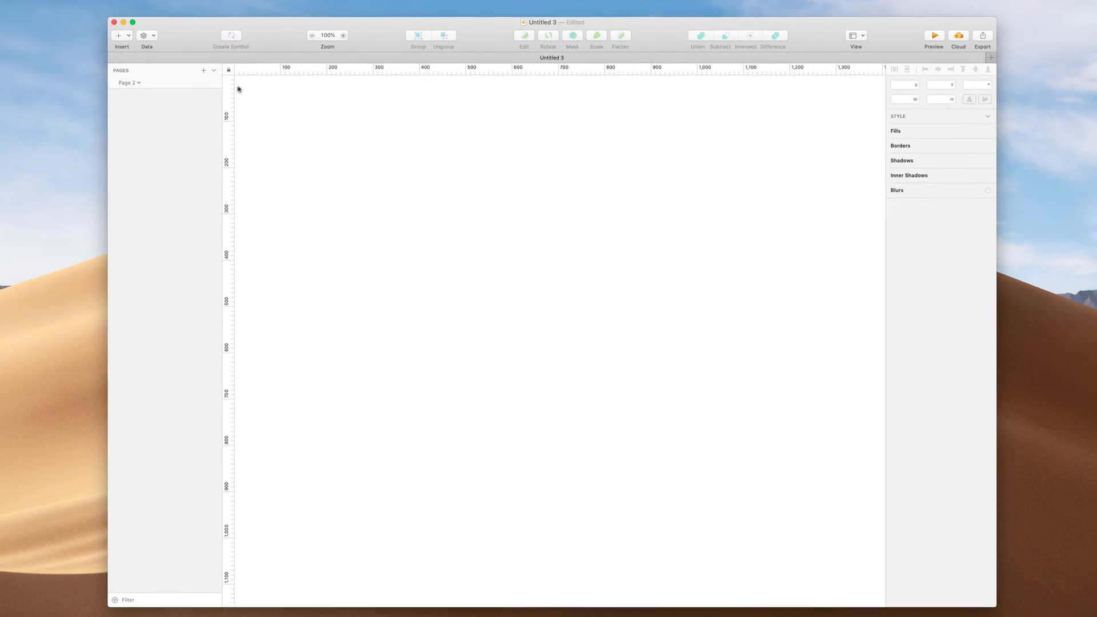
# Draw a freehand artboard on the new page and name it a
pyautogui.moveTo(359, 180); pyautogui.dragTo(571, 400)
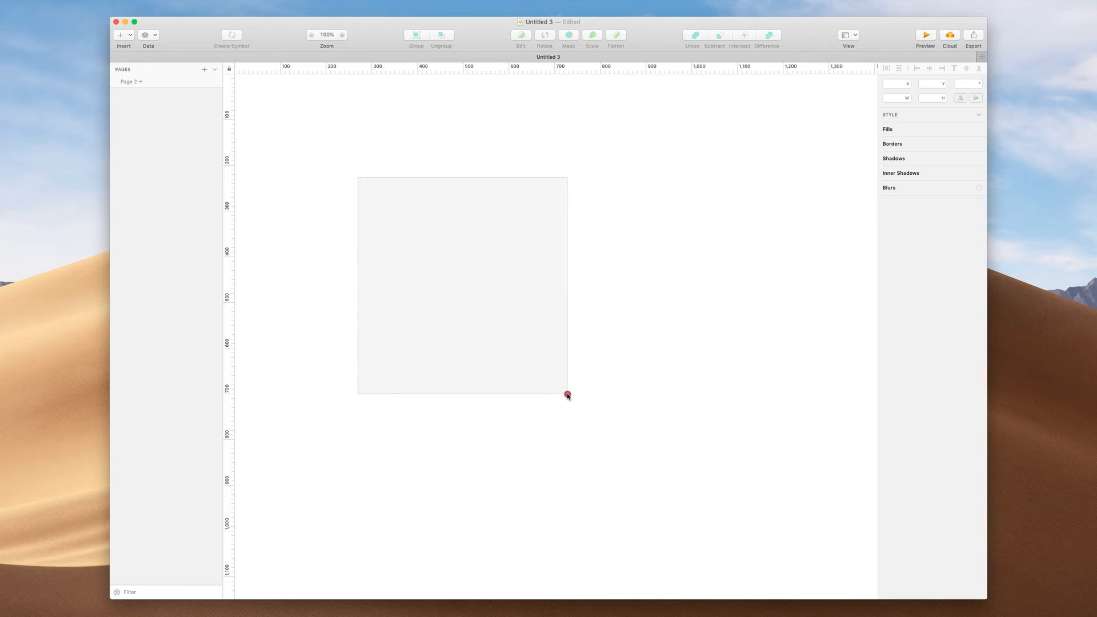
pyautogui.press('a')
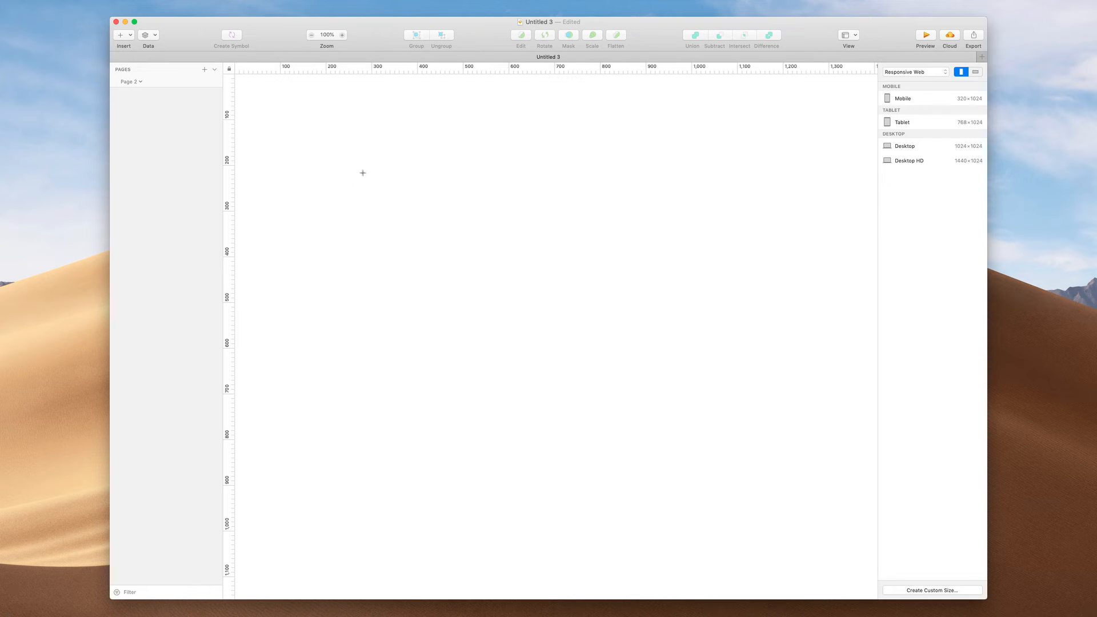
pyautogui.moveTo(359, 171); pyautogui.dragTo(559, 337)
pyautogui.write('a')
# Draw a second artboard to the right of the first one and name it aa
pyautogui.moveTo(631, 217); pyautogui.dragTo(769, 357)
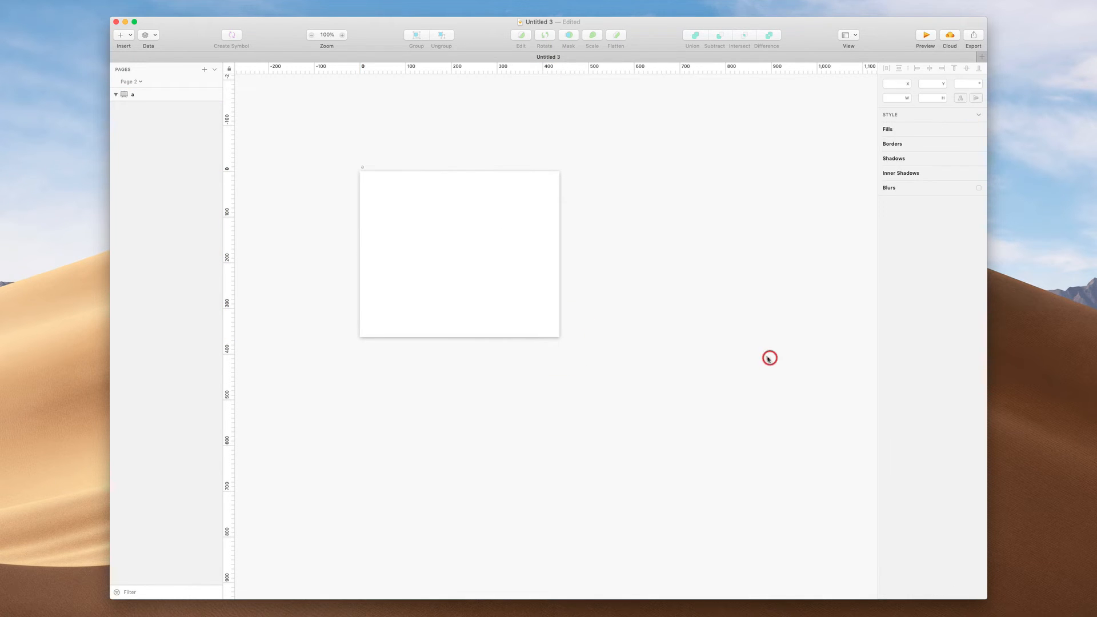
pyautogui.press('a')
pyautogui.moveTo(635, 205); pyautogui.dragTo(803, 373)
pyautogui.write('aa')
pyautogui.click(403, 409)
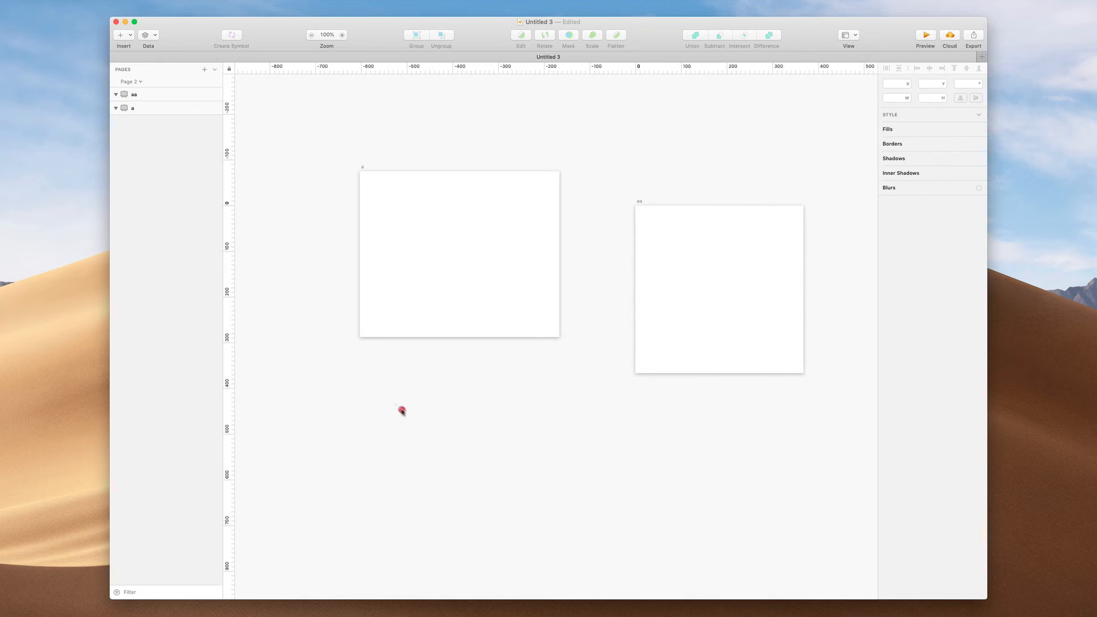
# Draw a third artboard of about 377×354 below the artboard a, keeping its default name
pyautogui.press('a')
pyautogui.moveTo(388, 396); pyautogui.dragTo(559, 557)
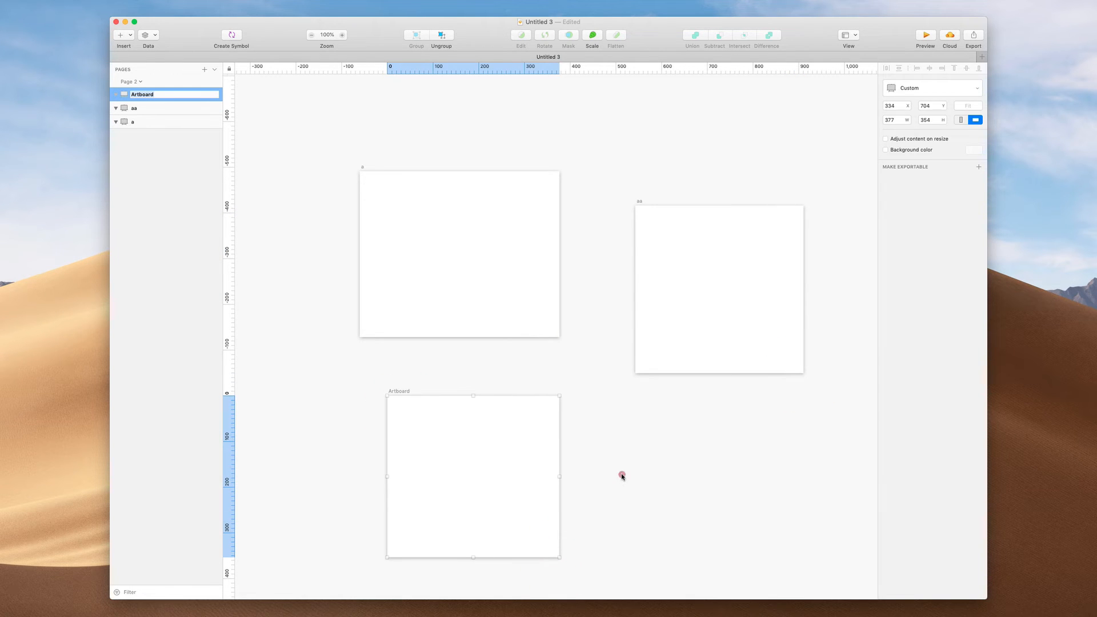
pyautogui.click(620, 475)
# Draw a fourth artboard of about 298×255 below the artboard aa and name it with a person's first name
pyautogui.press('a')
pyautogui.moveTo(627, 414); pyautogui.dragTo(764, 530)
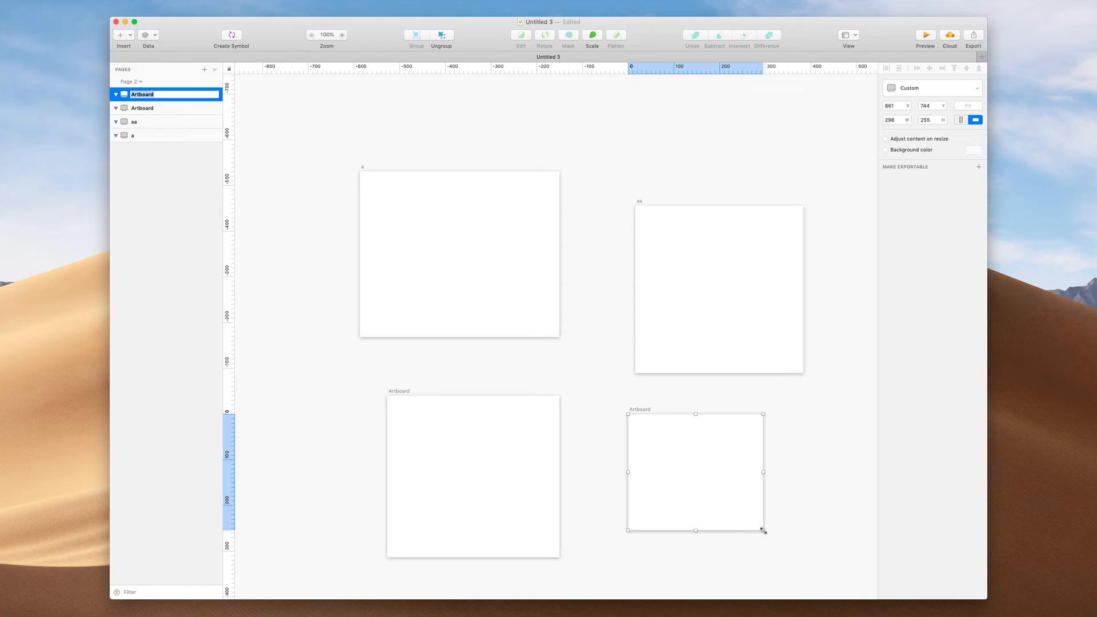
pyautogui.write('Ryan')
pyautogui.press('Return')
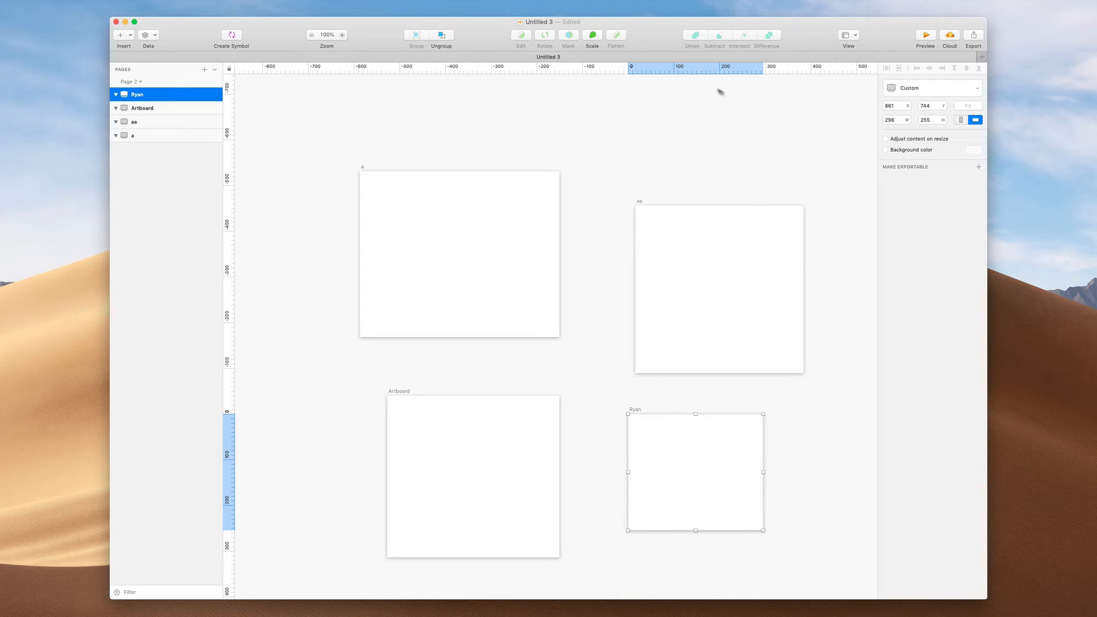
# Draw a fifth artboard of about 355×183 above the artboard aa and rename it Student
pyautogui.click(616, 130)
pyautogui.press('a')
pyautogui.moveTo(578, 95); pyautogui.dragTo(740, 178)
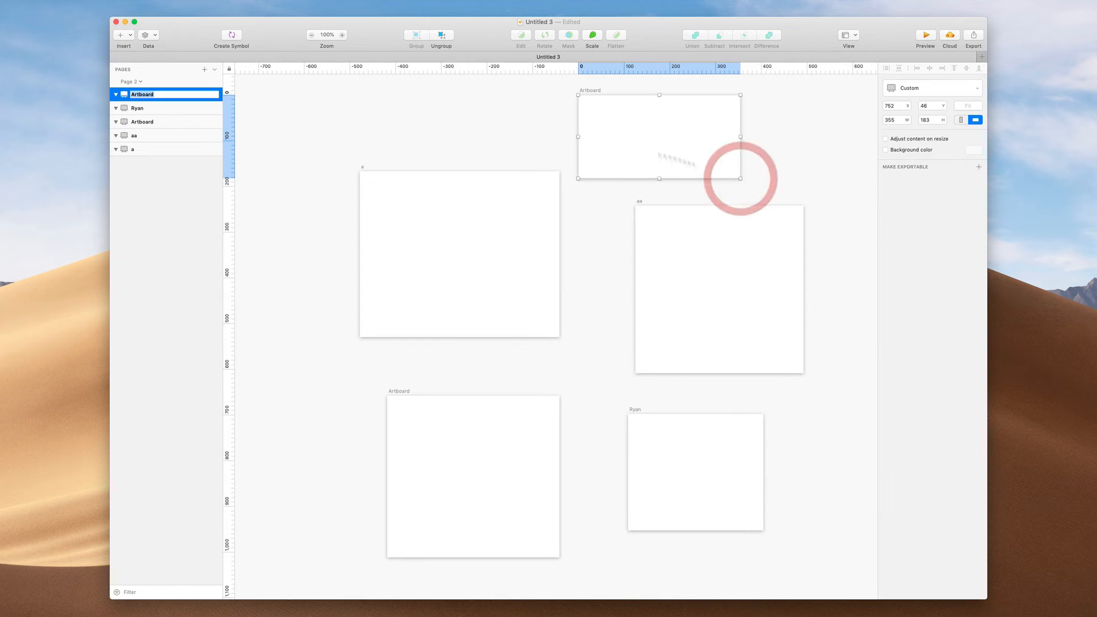
pyautogui.press('super+r')
pyautogui.write('Student')
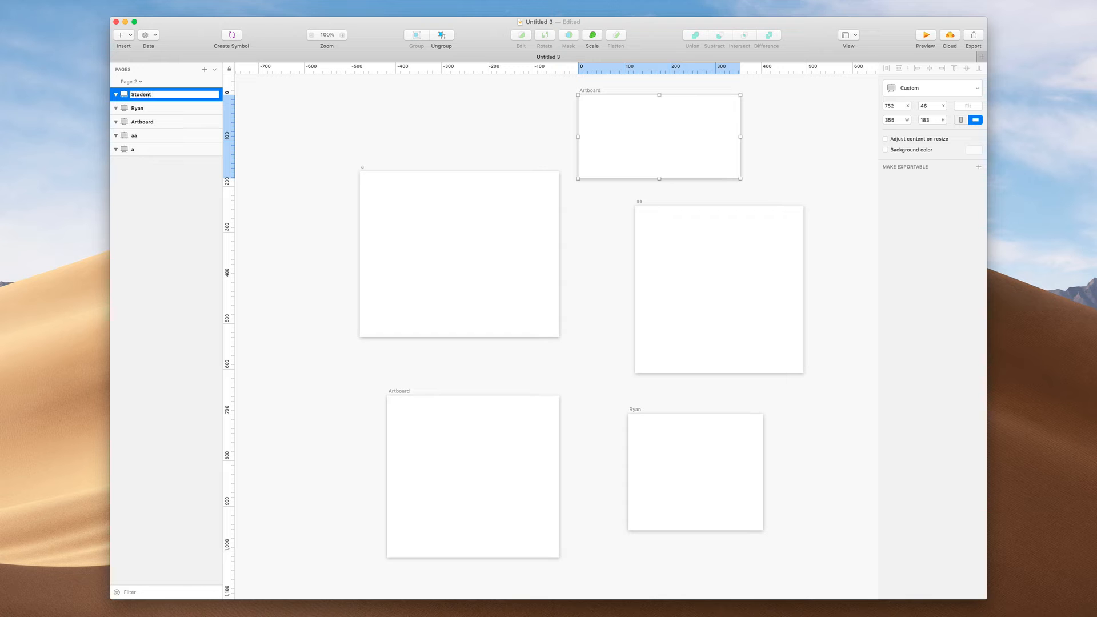
pyautogui.press('Return')
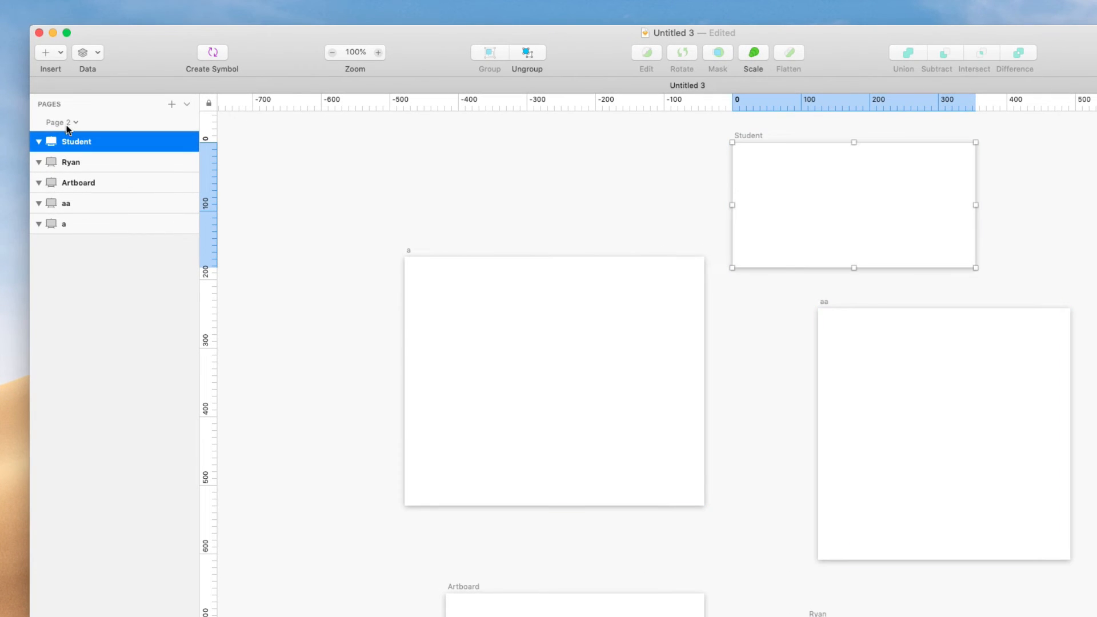
# Check the page choices without switching pages and expand the collapsed page list
pyautogui.click(73, 125)
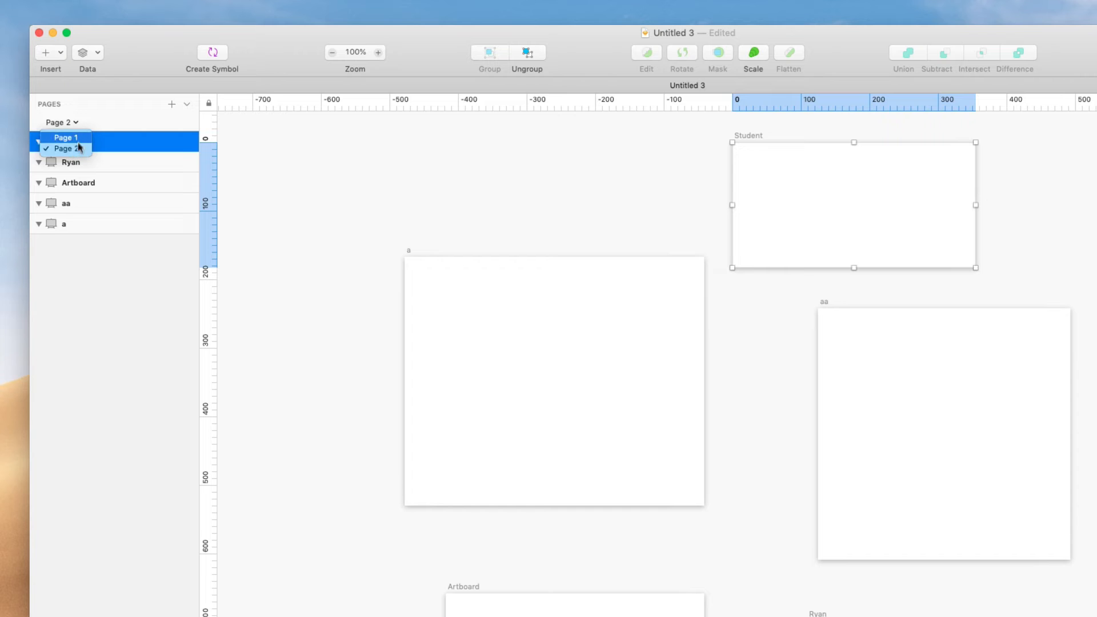
pyautogui.click(100, 108)
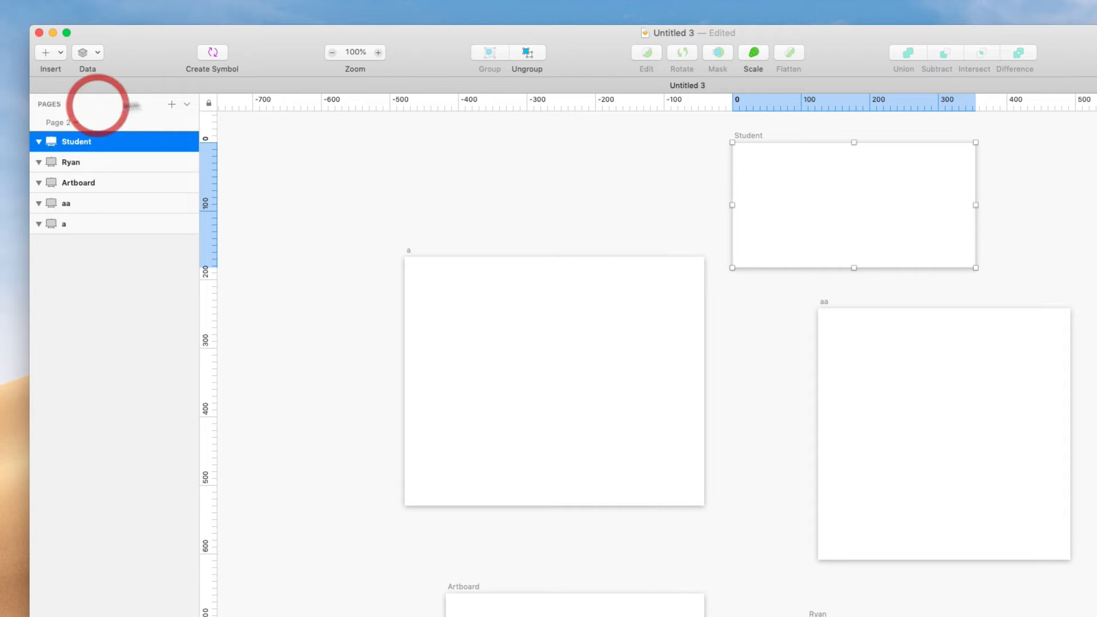
pyautogui.click(188, 105)
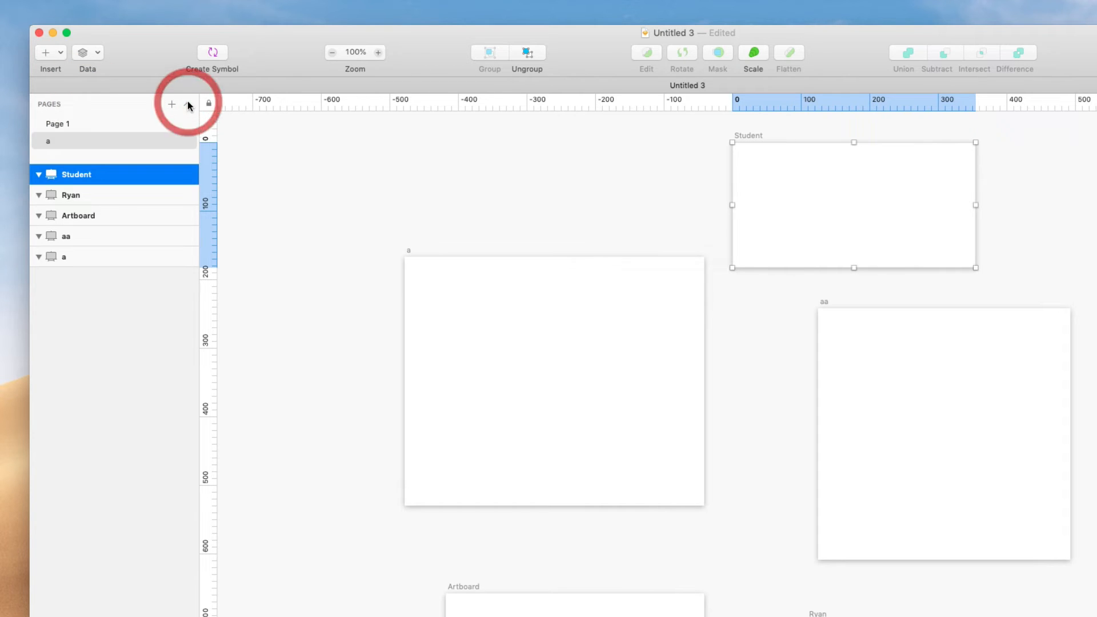
# Rename the second page in the page list, a, as Page 2
pyautogui.click(121, 131)
pyautogui.click(81, 143)
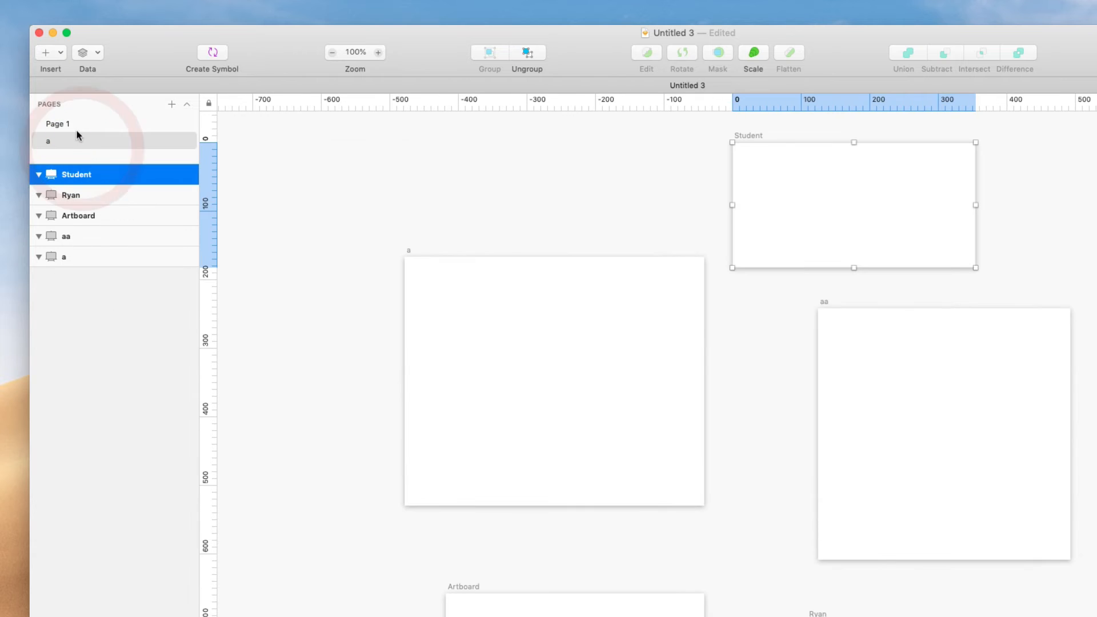
pyautogui.click(78, 125)
pyautogui.click(51, 141)
pyautogui.doubleClick(50, 140)
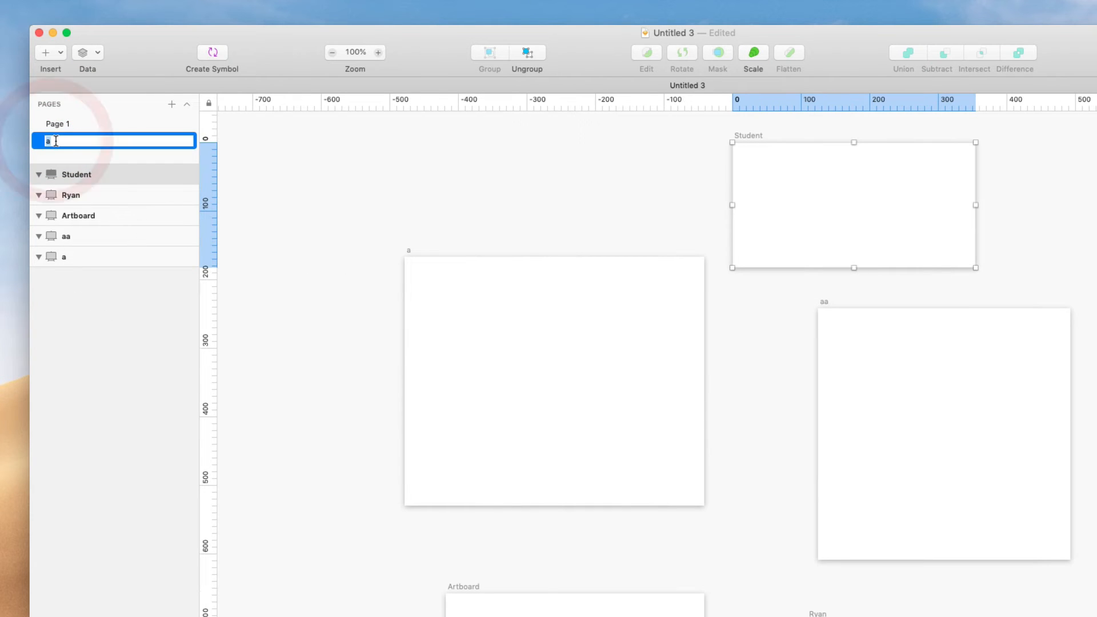
pyautogui.write('Page 2')
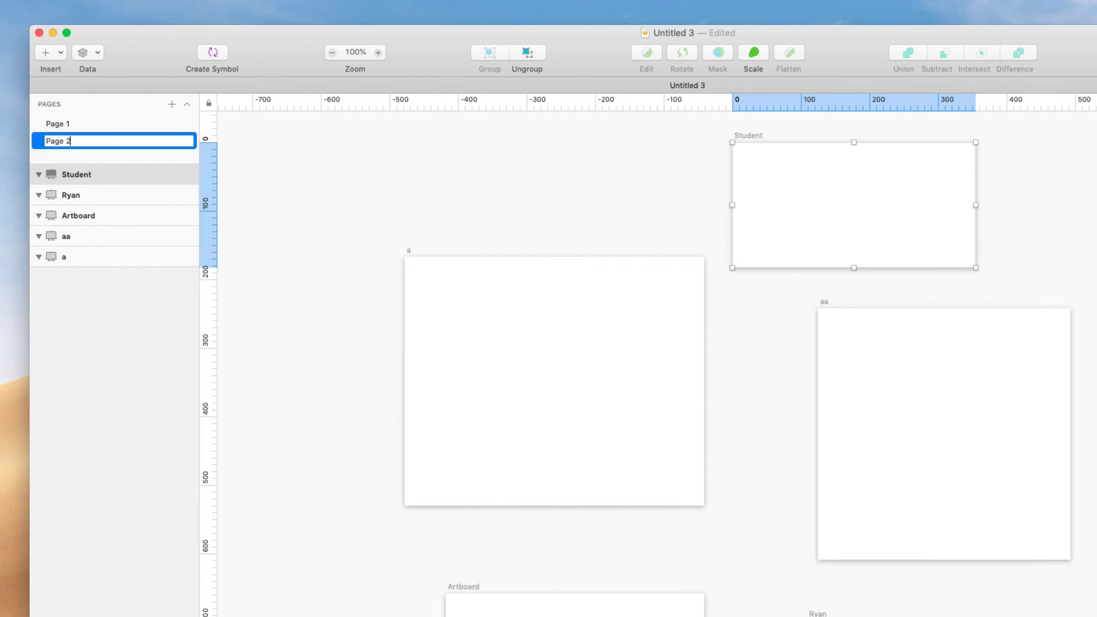
pyautogui.press('Return')
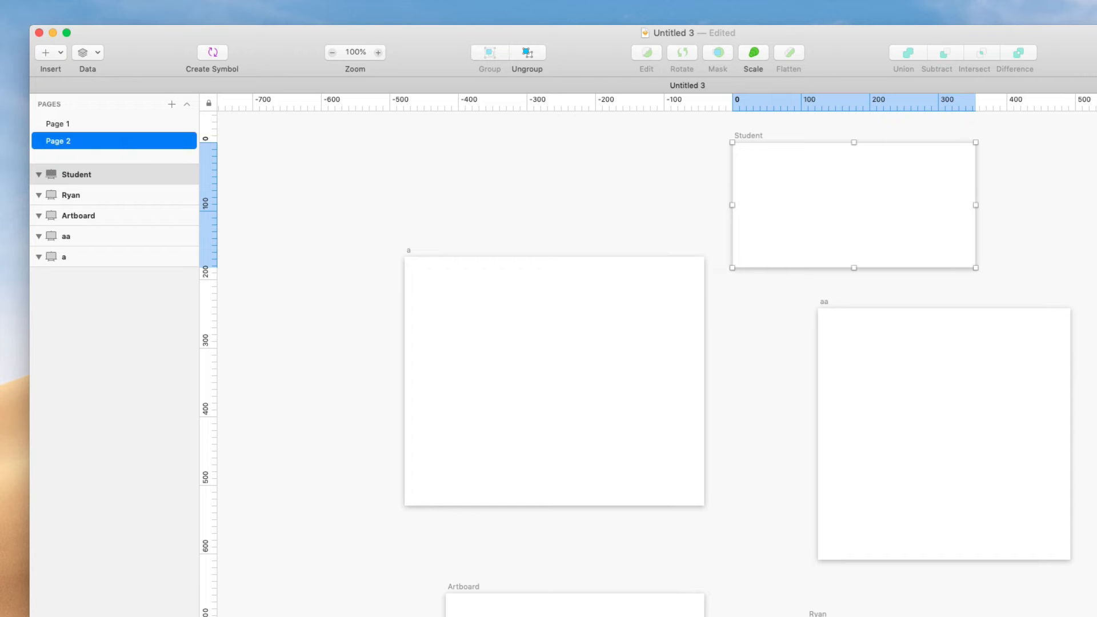
# Switch back and forth between Page 1 and Page 2, and look over the artboards on Page 2
pyautogui.click(77, 117)
pyautogui.click(70, 140)
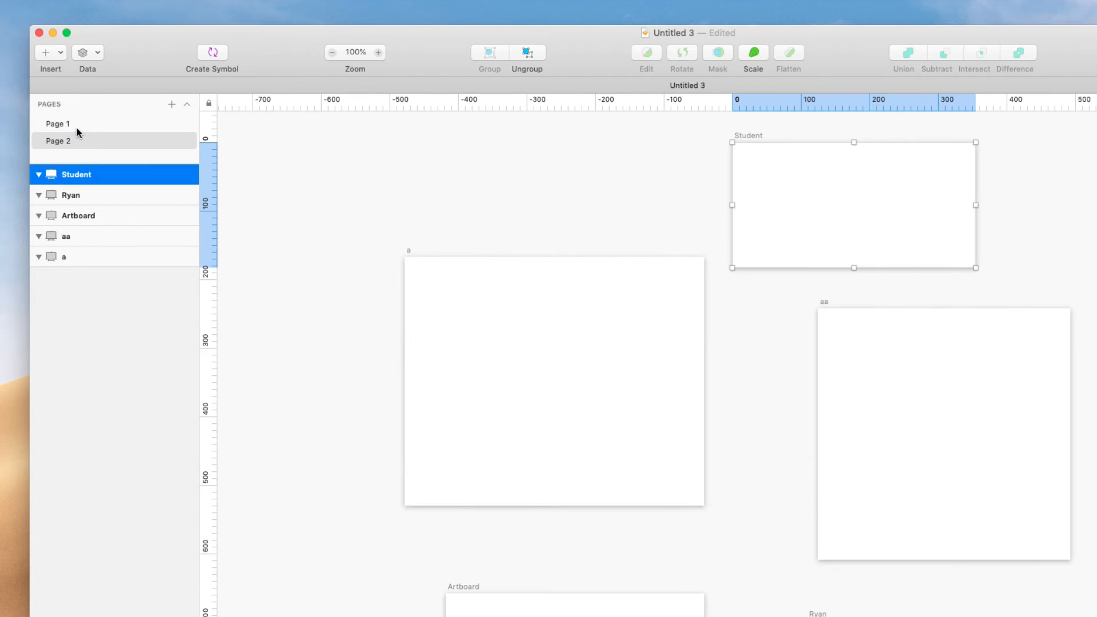
pyautogui.click(76, 126)
pyautogui.click(71, 142)
pyautogui.click(78, 122)
pyautogui.click(80, 148)
pyautogui.hscroll(4, 496, 253)
pyautogui.scroll(2, 496, 252)
pyautogui.hscroll(-3, 496, 253)
pyautogui.scroll(-2, 496, 252)
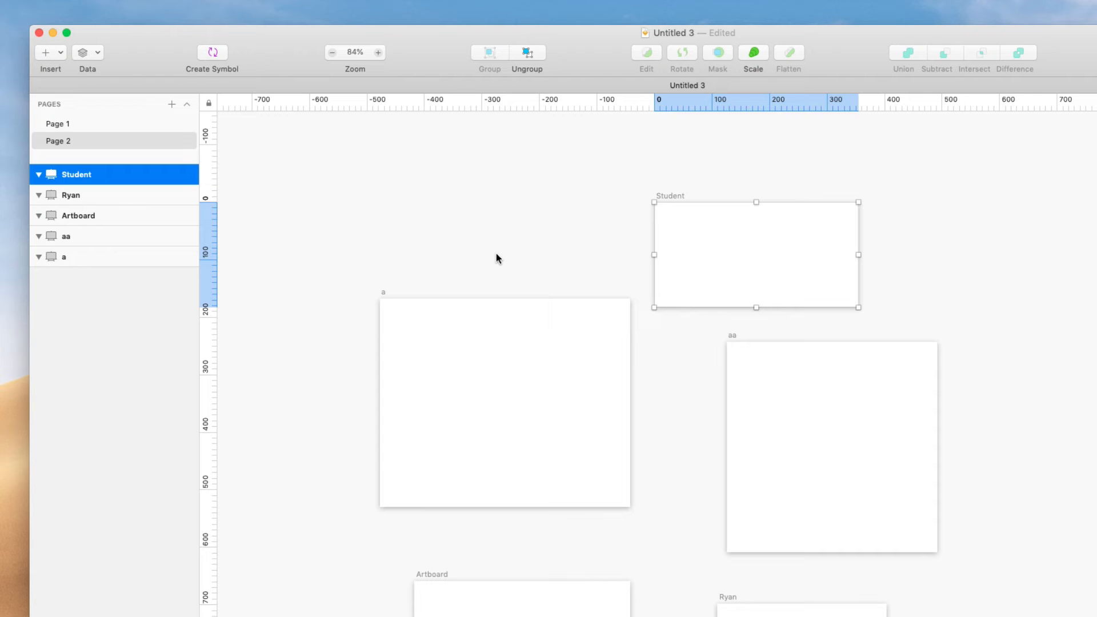
# Switch to Page 1 and duplicate the whole page
pyautogui.click(132, 121)
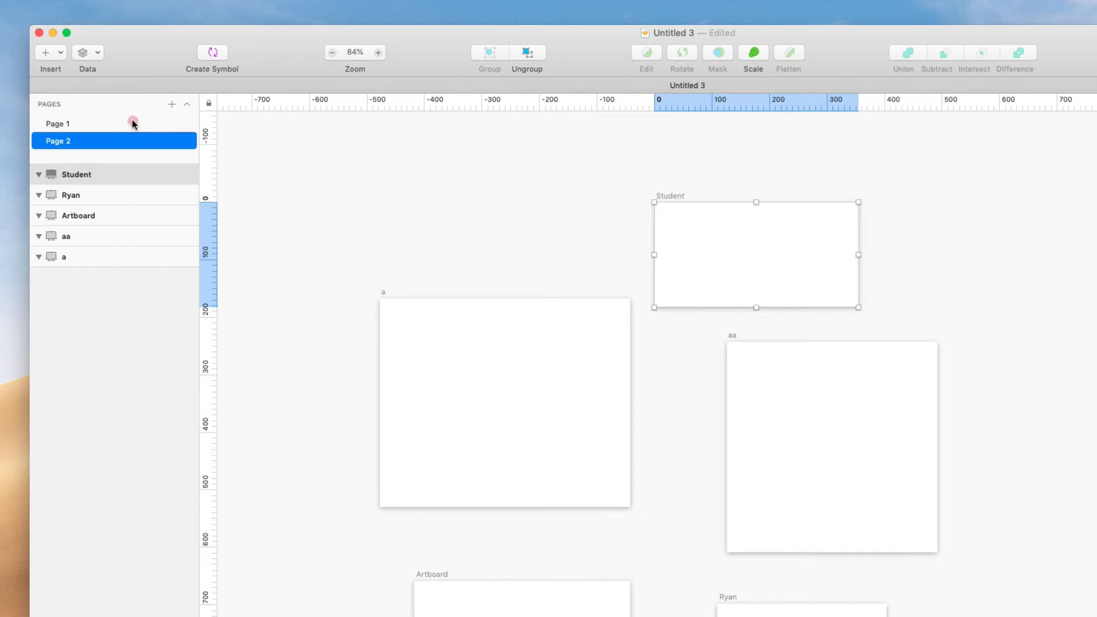
pyautogui.click(93, 138)
pyautogui.click(108, 123)
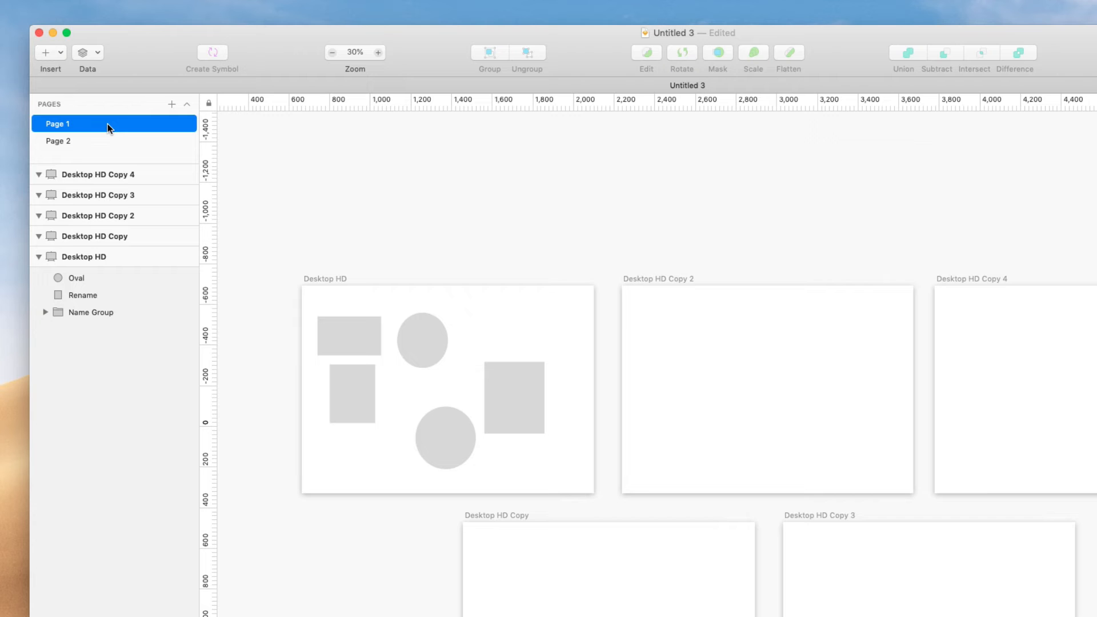
pyautogui.scroll(-3, 583, 419)
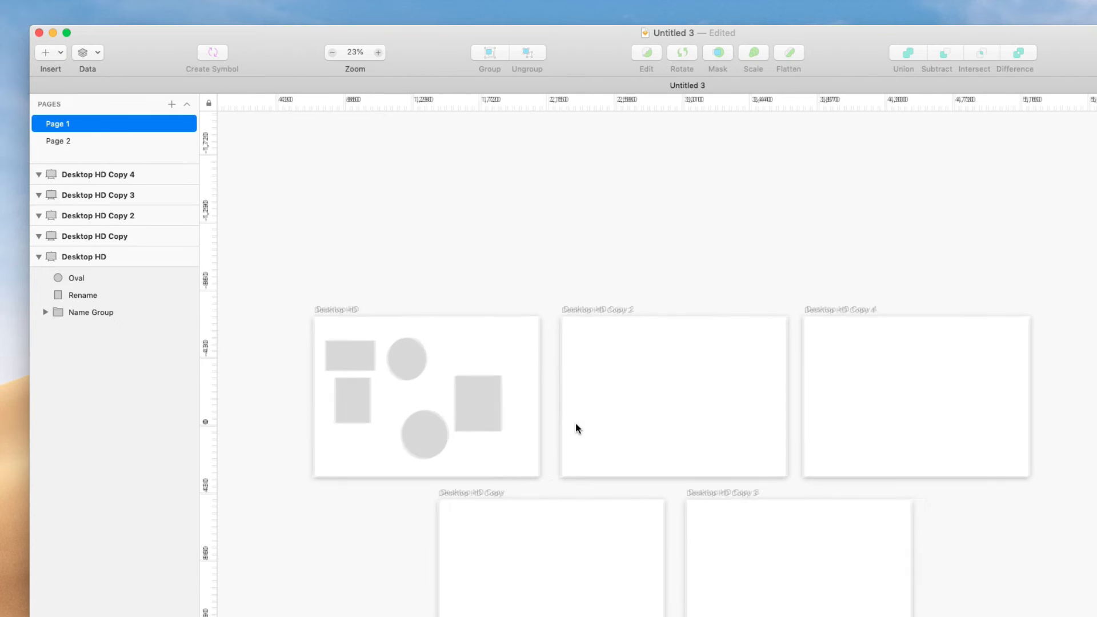
pyautogui.rightClick(84, 120)
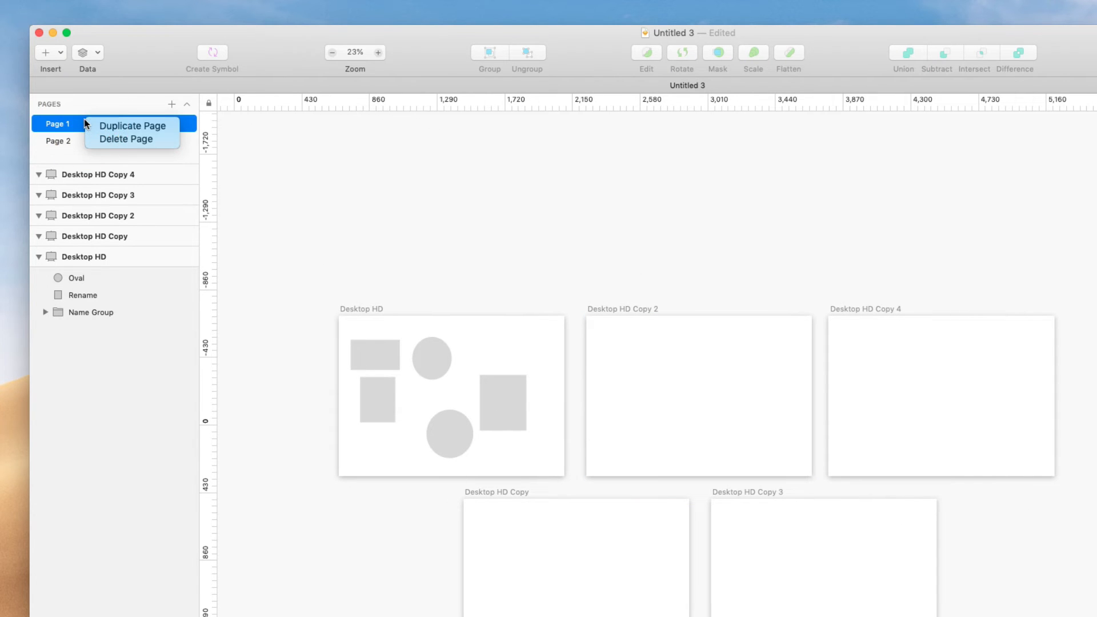
pyautogui.click(115, 124)
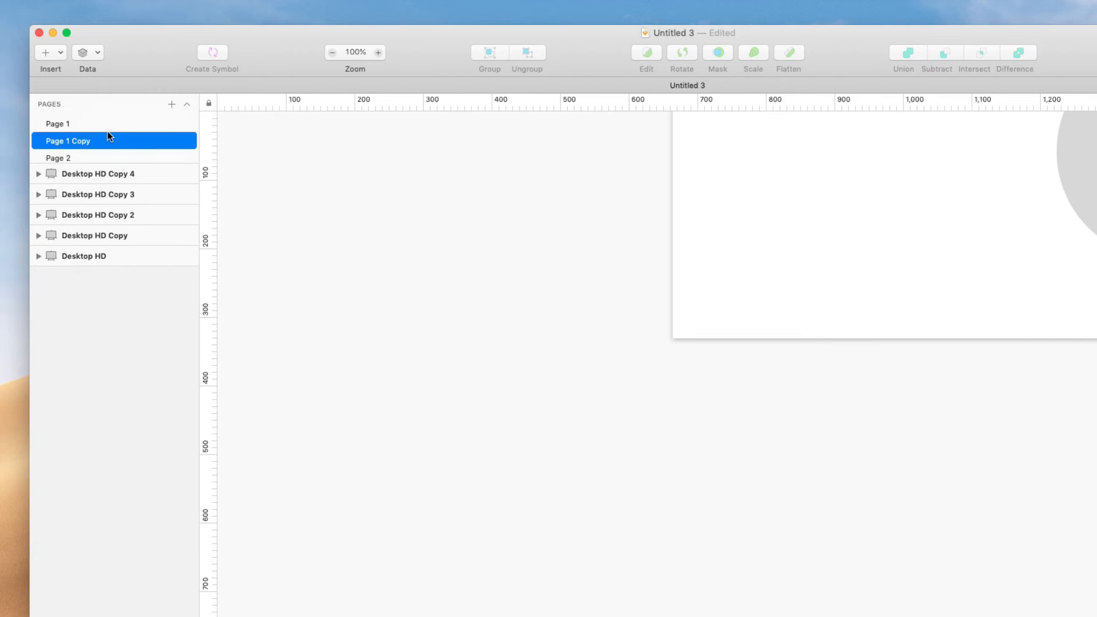
# Examine the duplicated page's artboards and the shapes in its Desktop HD artboard
pyautogui.hscroll(5, 629, 245)
pyautogui.scroll(5, 630, 246)
pyautogui.scroll(-8, 630, 245)
pyautogui.hscroll(5, 630, 246)
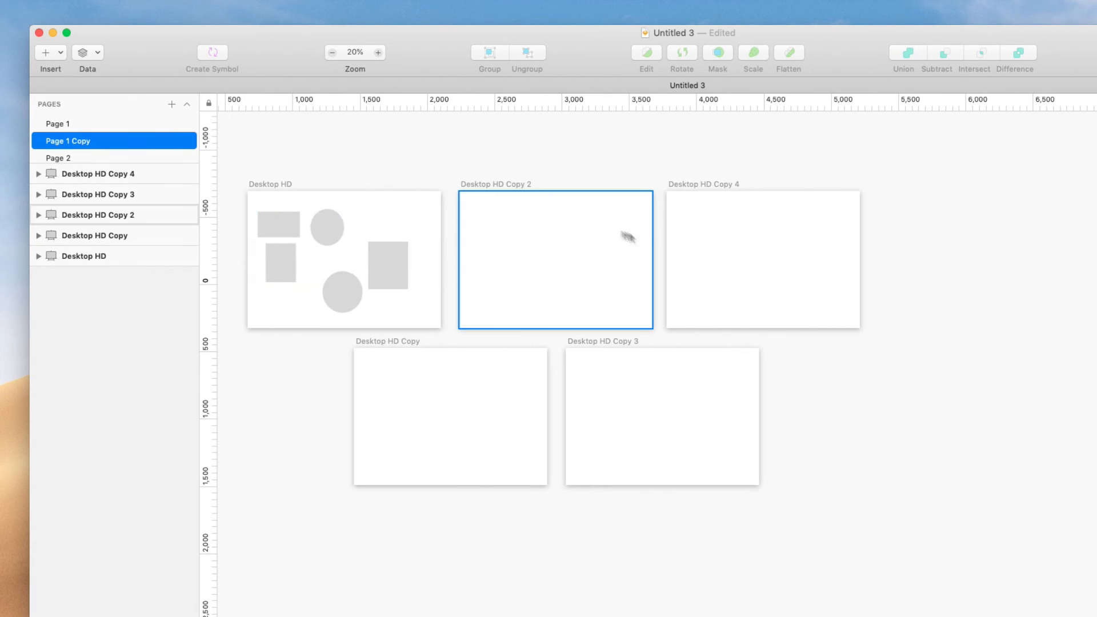
pyautogui.hscroll(-4, 628, 236)
pyautogui.scroll(2, 628, 237)
pyautogui.click(531, 223)
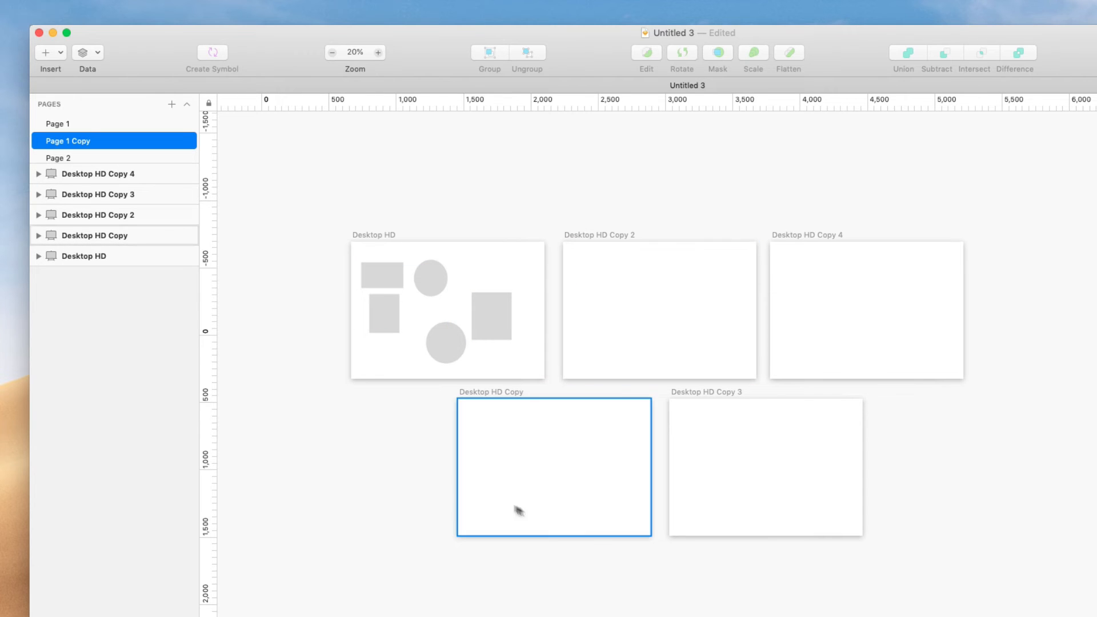
pyautogui.scroll(3, 435, 313)
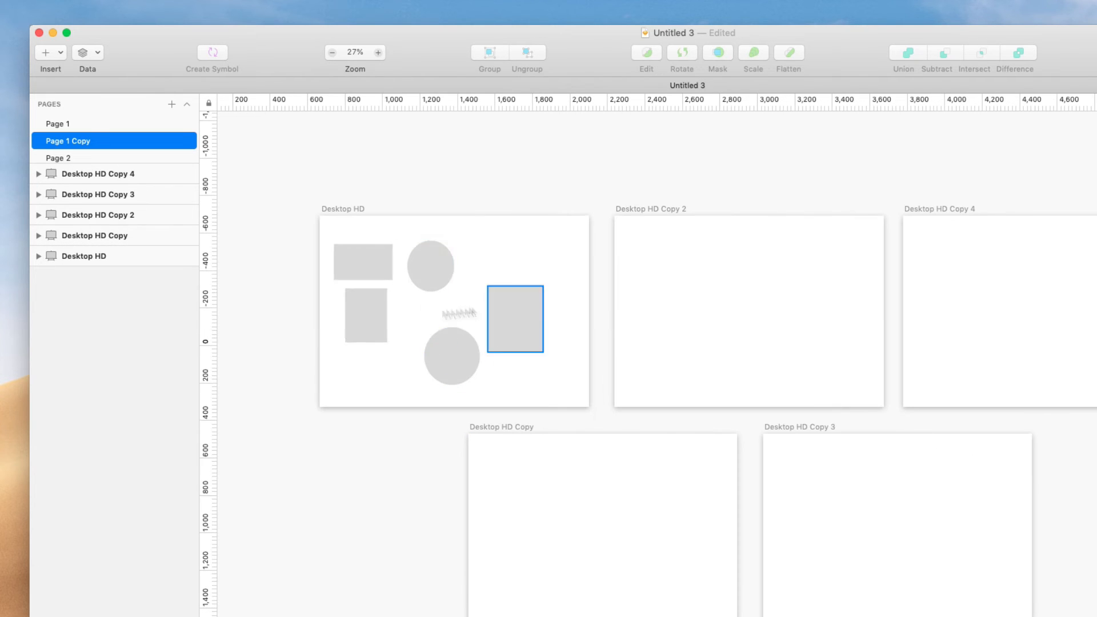
pyautogui.scroll(1, 536, 449)
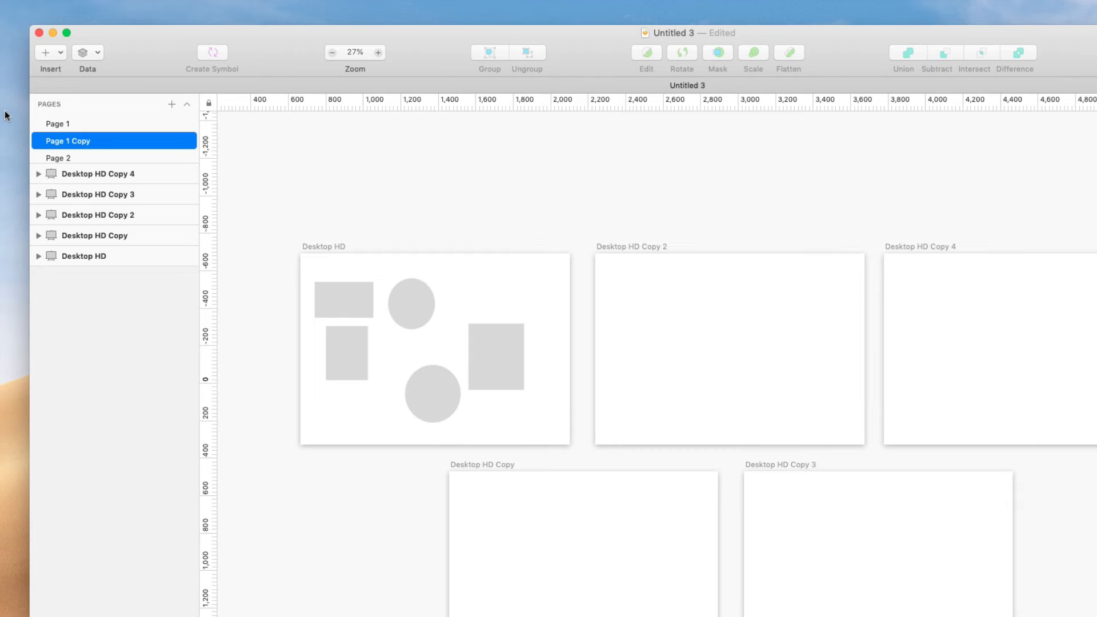
# Return to the original Page 1 and compare its artboards and shapes with the duplicated page
pyautogui.click(59, 122)
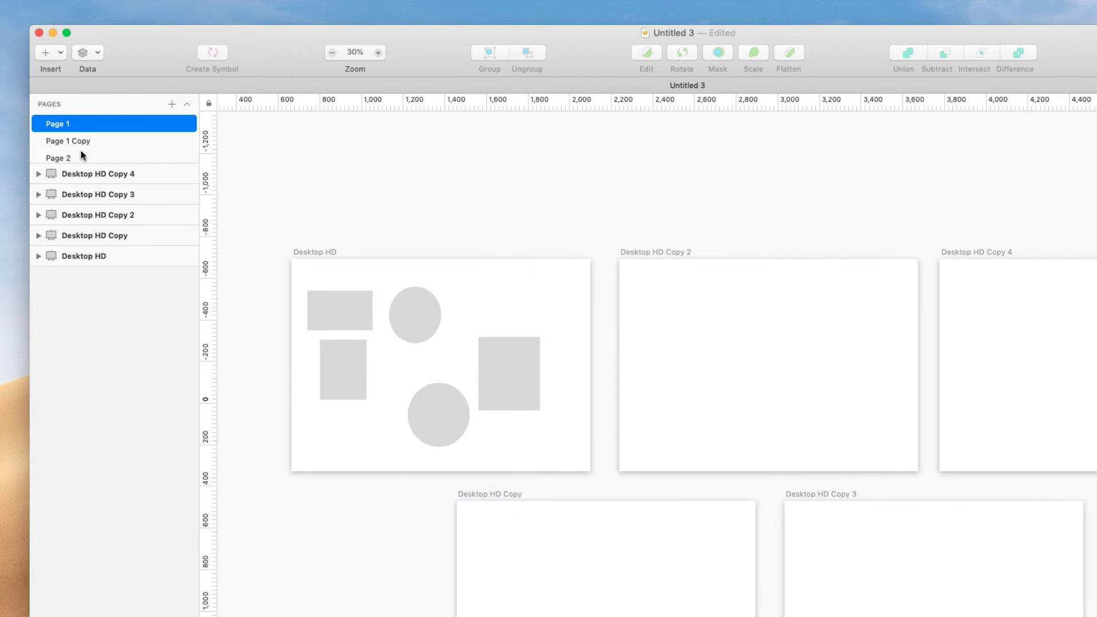
pyautogui.click(509, 402)
pyautogui.scroll(-2, 509, 402)
pyautogui.hscroll(-3, 509, 402)
pyautogui.hscroll(4, 509, 402)
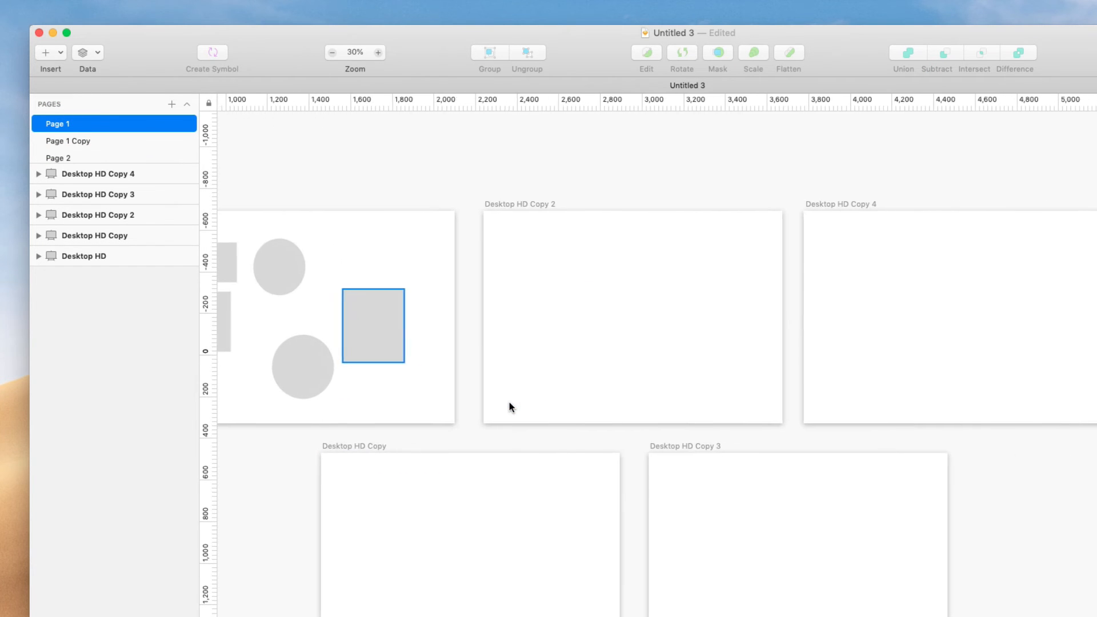
pyautogui.hscroll(-1, 509, 402)
pyautogui.scroll(-1, 509, 402)
pyautogui.hscroll(-3, 509, 402)
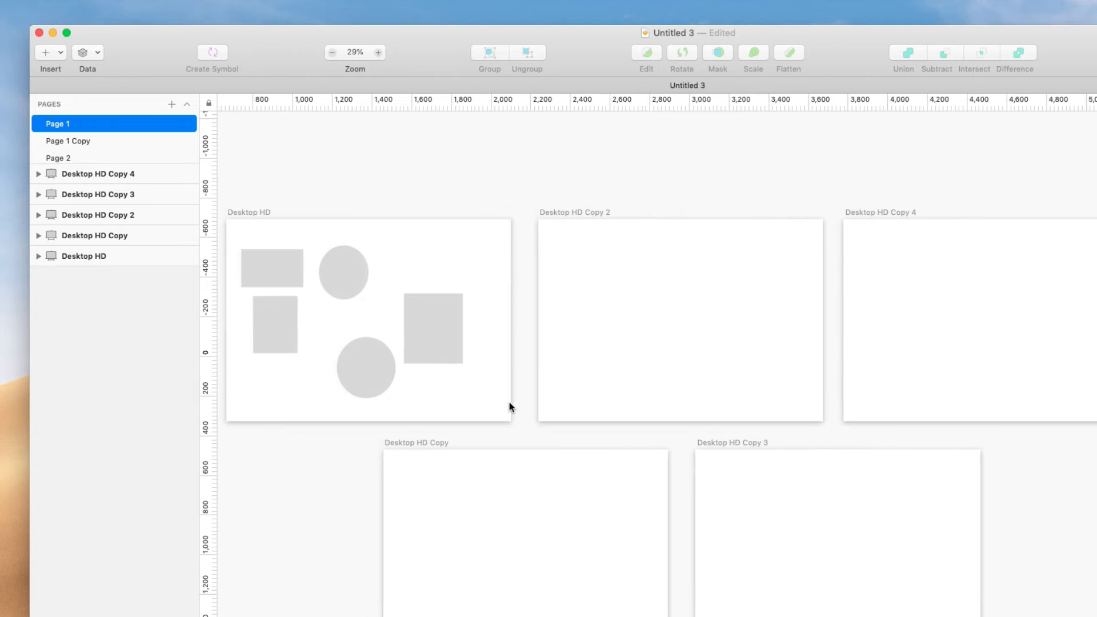
pyautogui.hscroll(1, 508, 402)
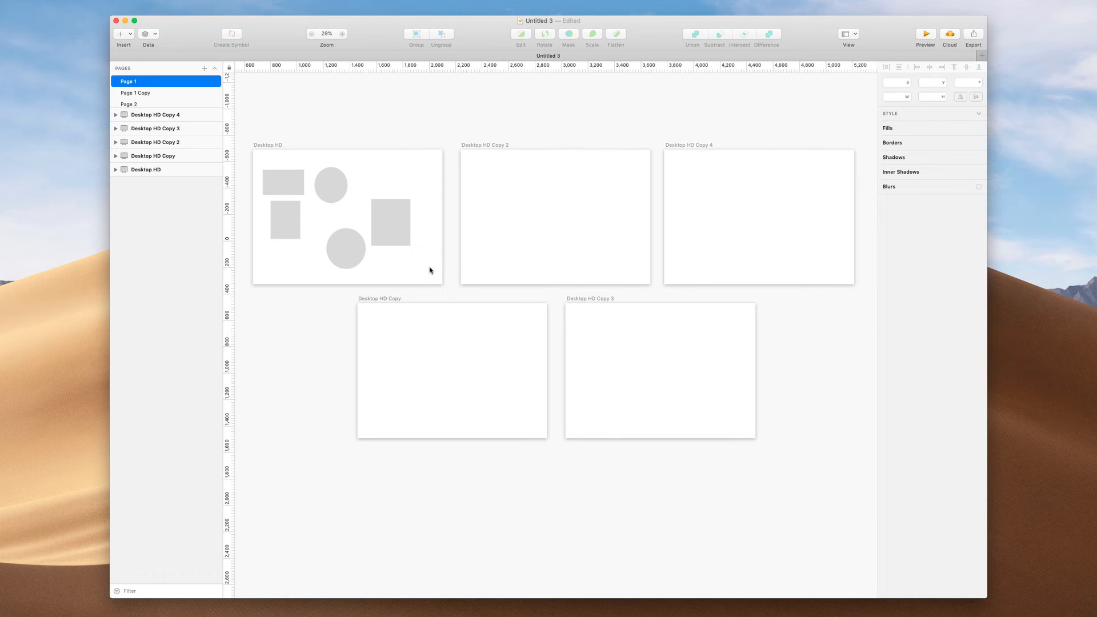
# Compare the inspector properties of the Rename rectangle and the Name Group on the Desktop HD artboard, then clear the selection
pyautogui.scroll(5, 362, 206)
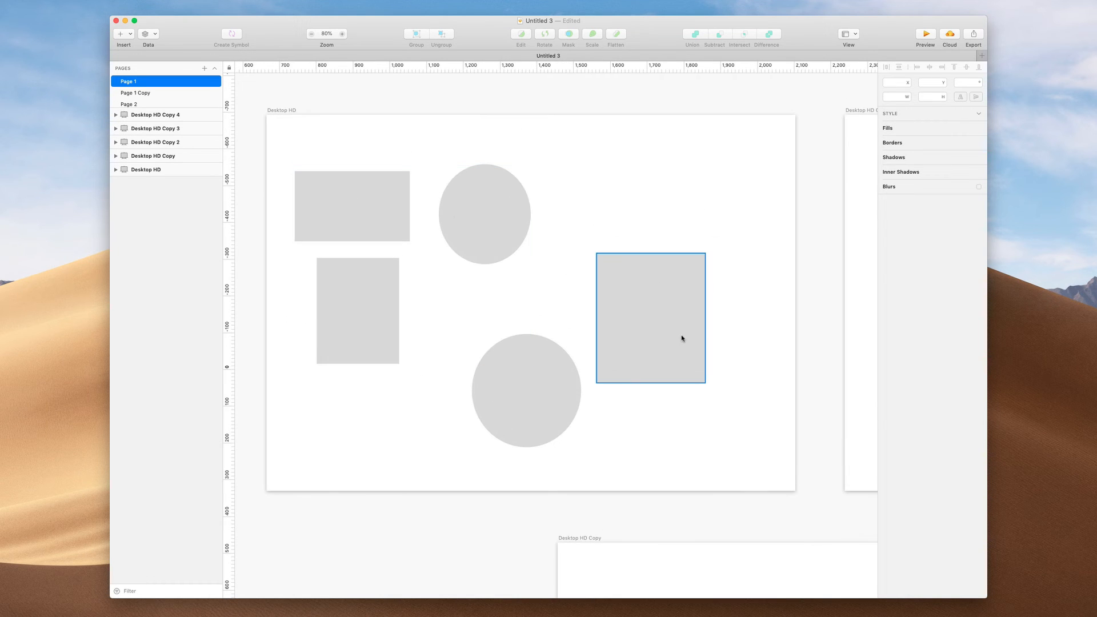
pyautogui.click(681, 337)
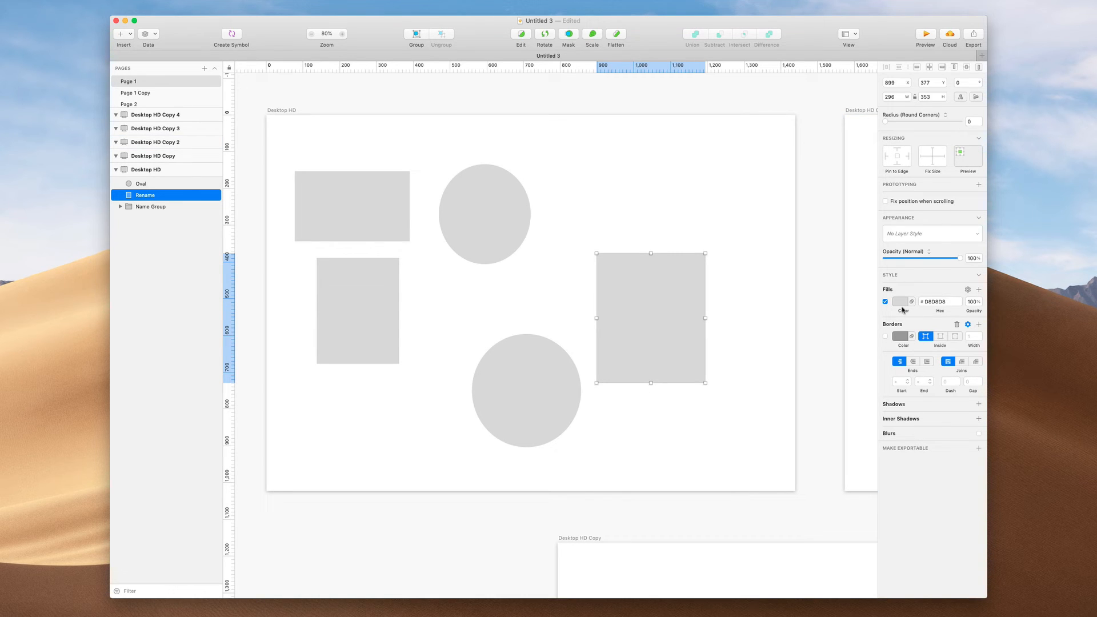
pyautogui.click(465, 192)
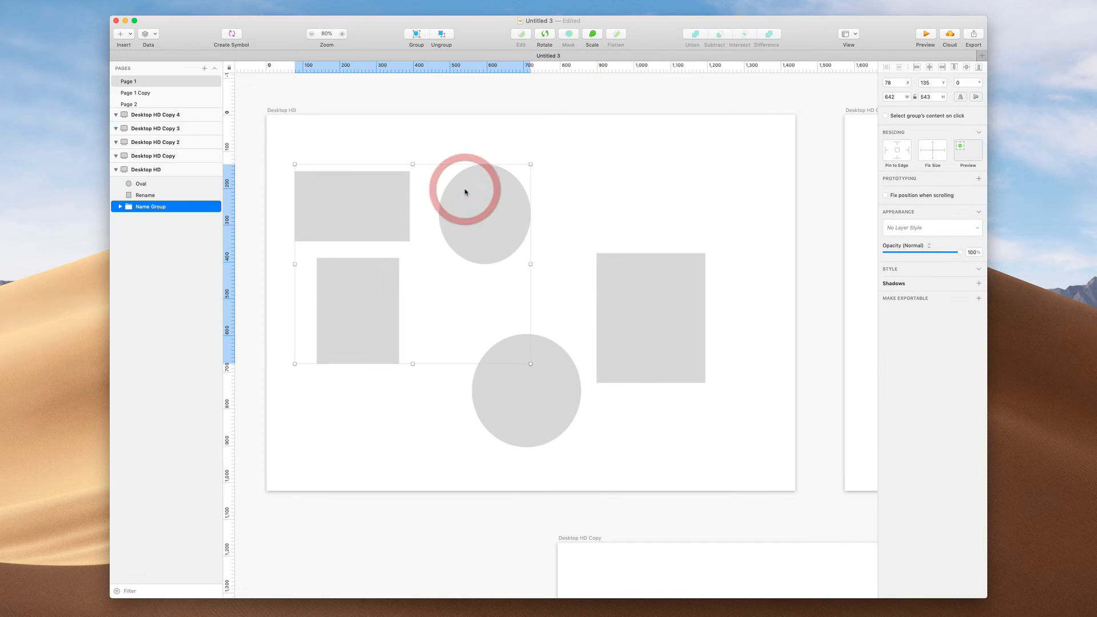
pyautogui.click(585, 315)
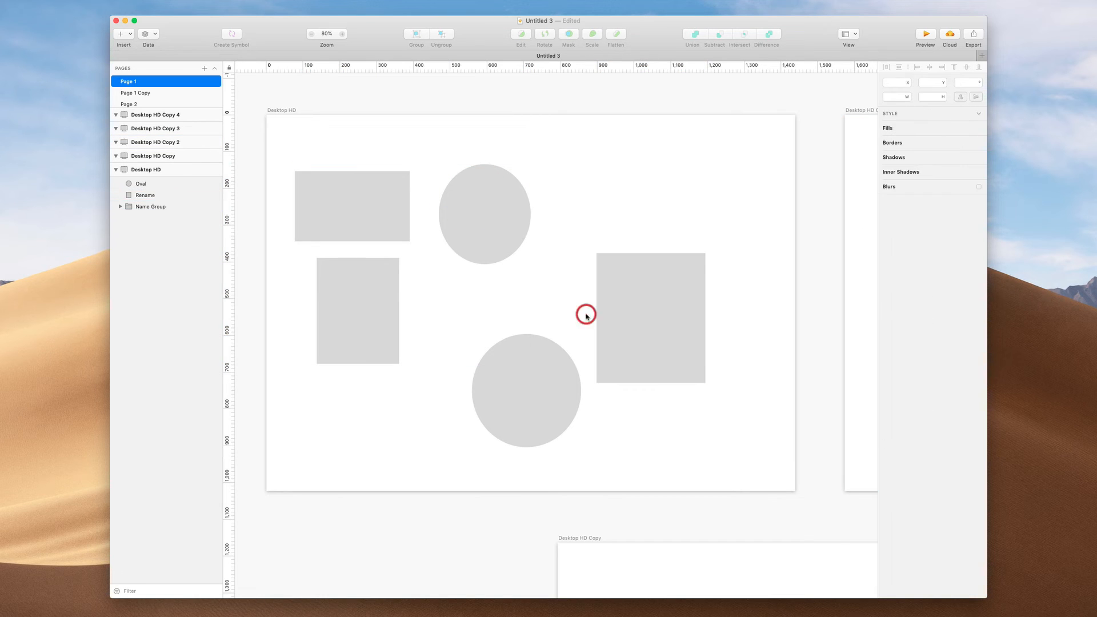
# Rotate the Rename rectangle to 45° and position it at X 821.54 and Y 341.04
pyautogui.click(635, 321)
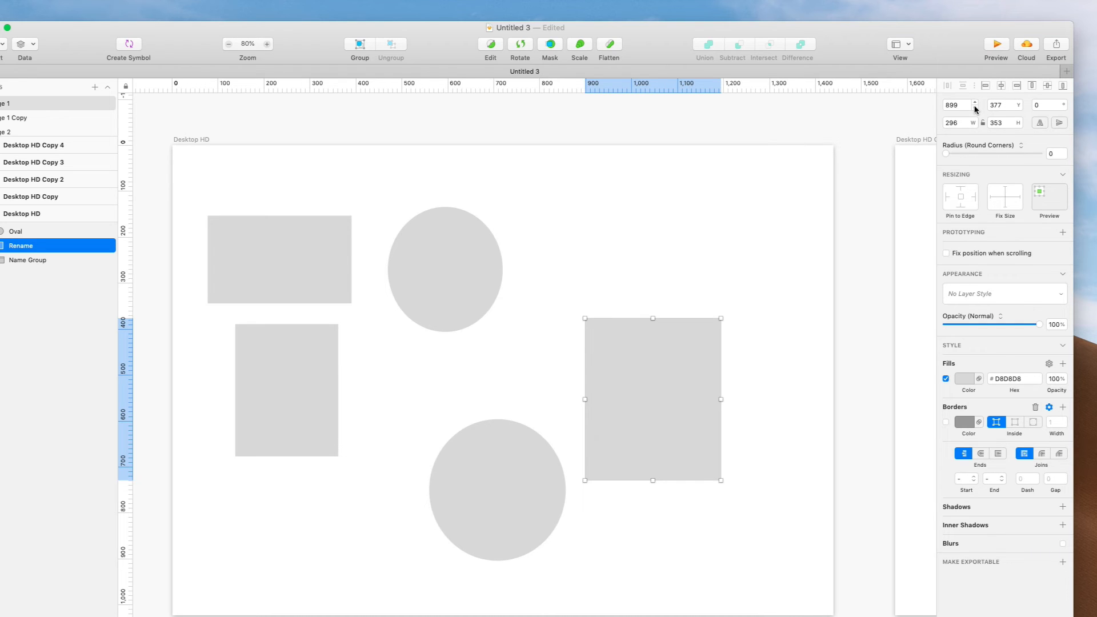
pyautogui.click(1041, 106)
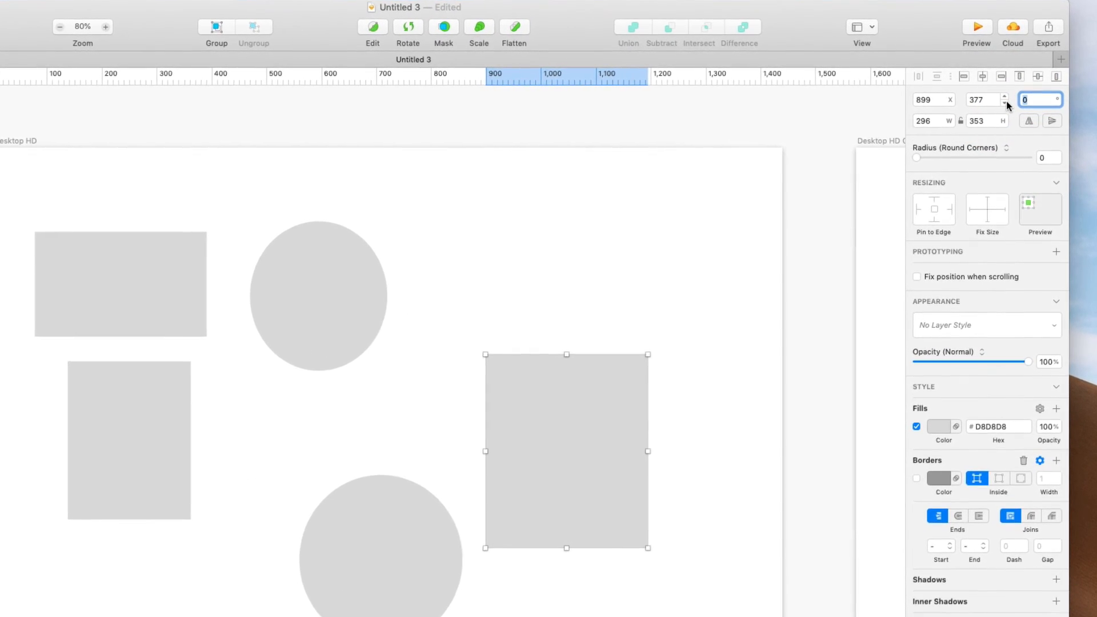
pyautogui.write('45')
pyautogui.press('Return')
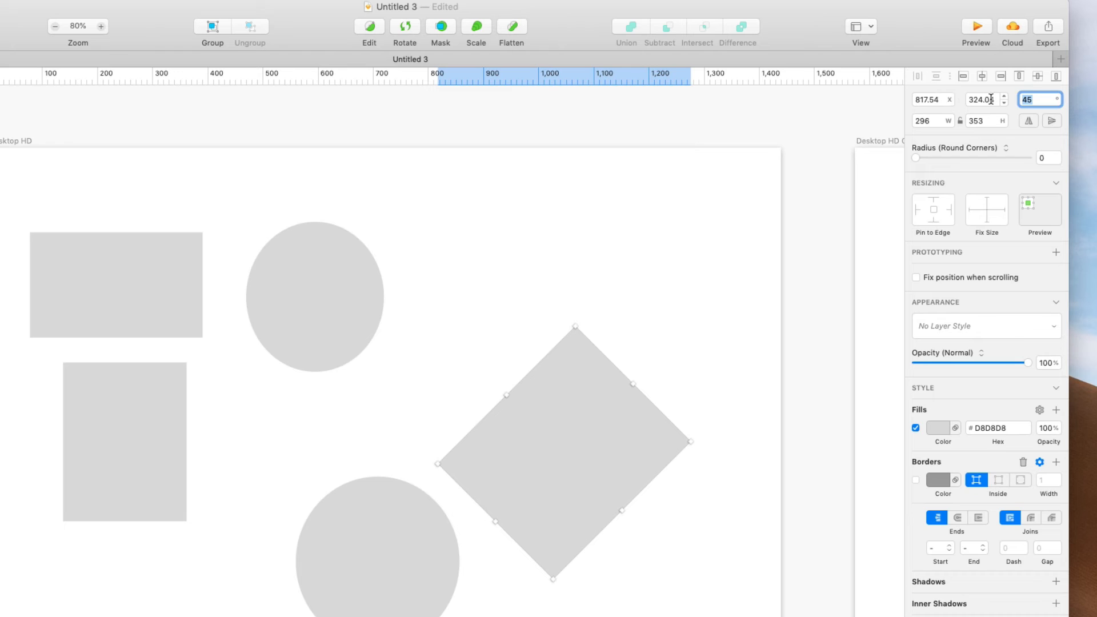
pyautogui.click(951, 96)
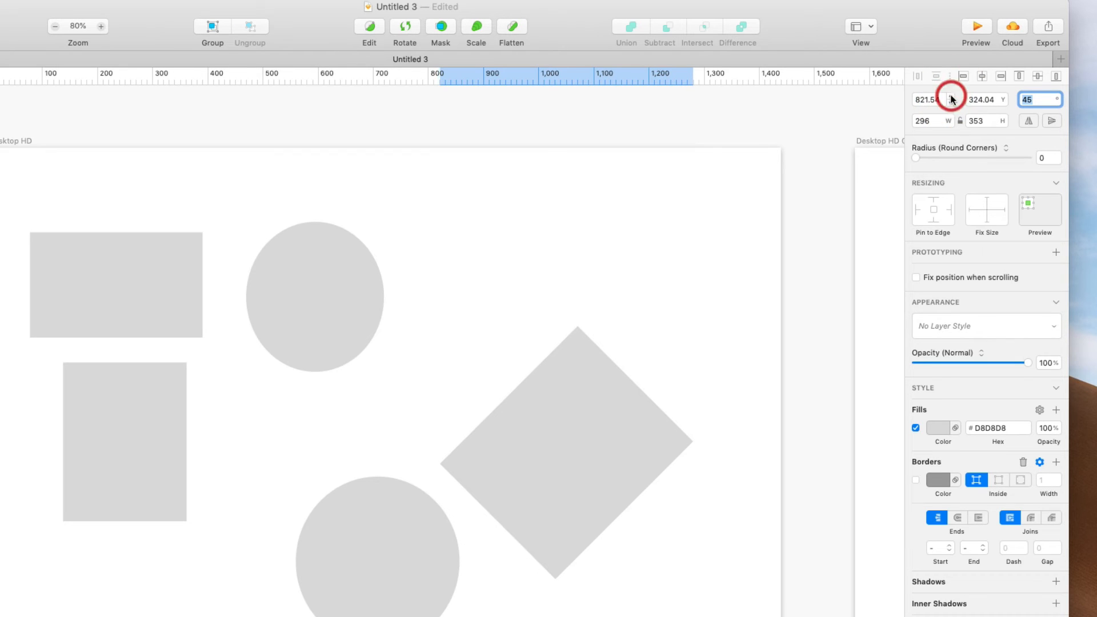
pyautogui.click(1004, 95)
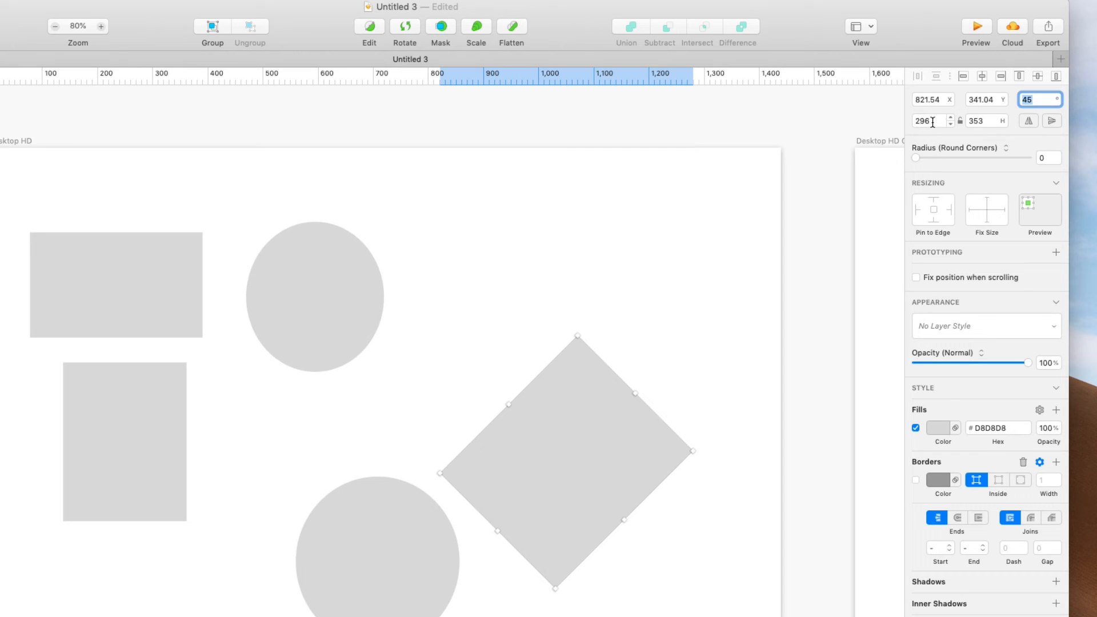
# Lock the rotated rectangle's proportions and enlarge it in steps of 10 to a width of 556
pyautogui.click(963, 121)
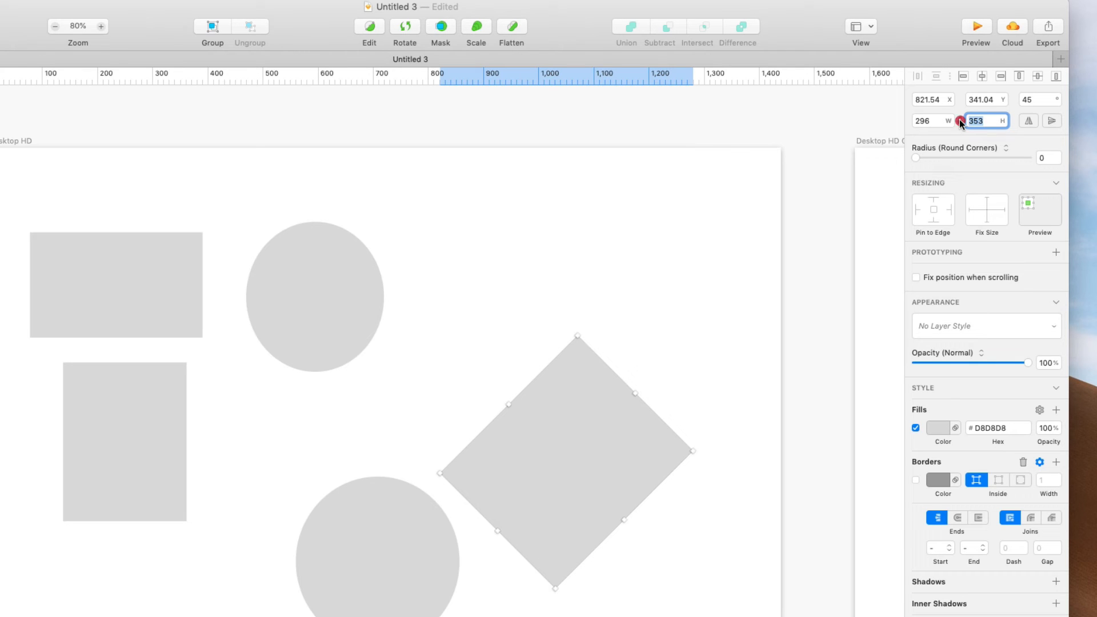
pyautogui.click(960, 121)
pyautogui.click(931, 120)
pyautogui.hotkey('shift', 'Up')
pyautogui.hotkey('shift', 'Up')
pyautogui.hotkey('shift', 'Up')
pyautogui.hotkey('shift', 'Up')
pyautogui.hotkey('shift', 'Up')
pyautogui.hotkey('shift', 'Up')
pyautogui.hotkey('shift', 'Up')
pyautogui.hotkey('shift', 'Up')
pyautogui.hotkey('shift', 'Up')
pyautogui.hotkey('shift', 'Up')
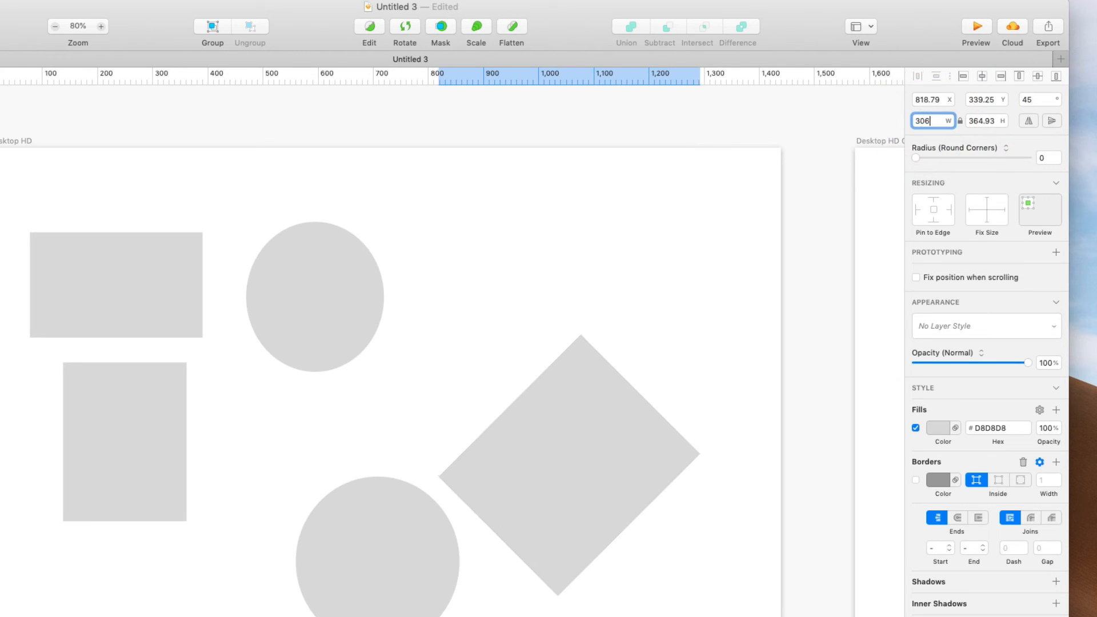
pyautogui.hotkey('shift', 'Up')
pyautogui.hotkey('shift', 'Up')
pyautogui.hotkey('shift', 'Up')
pyautogui.hotkey('shift', 'Up')
pyautogui.hotkey('shift', 'Up')
pyautogui.hotkey('shift', 'Up')
pyautogui.hotkey('shift', 'Up')
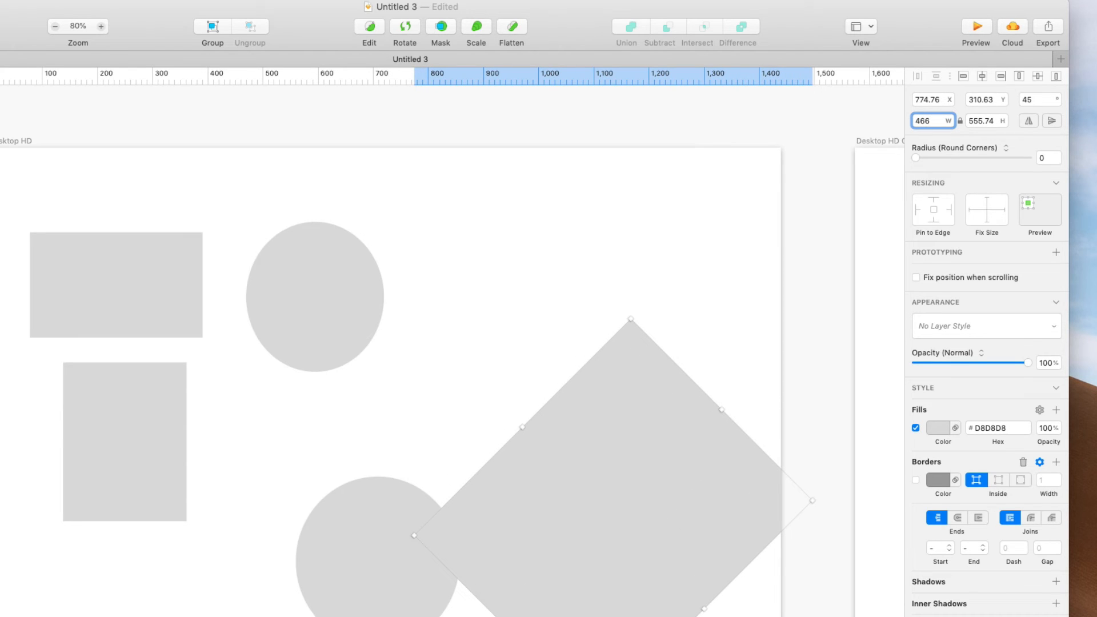
pyautogui.hotkey('shift', 'Up')
pyautogui.hotkey('shift', 'Up')
pyautogui.hotkey('shift', 'Up')
pyautogui.hotkey('shift', 'Up')
pyautogui.hotkey('shift', 'Up')
pyautogui.hotkey('shift', 'Up')
pyautogui.hotkey('shift', 'Up')
pyautogui.hotkey('shift', 'Up')
pyautogui.hotkey('shift', 'Up')
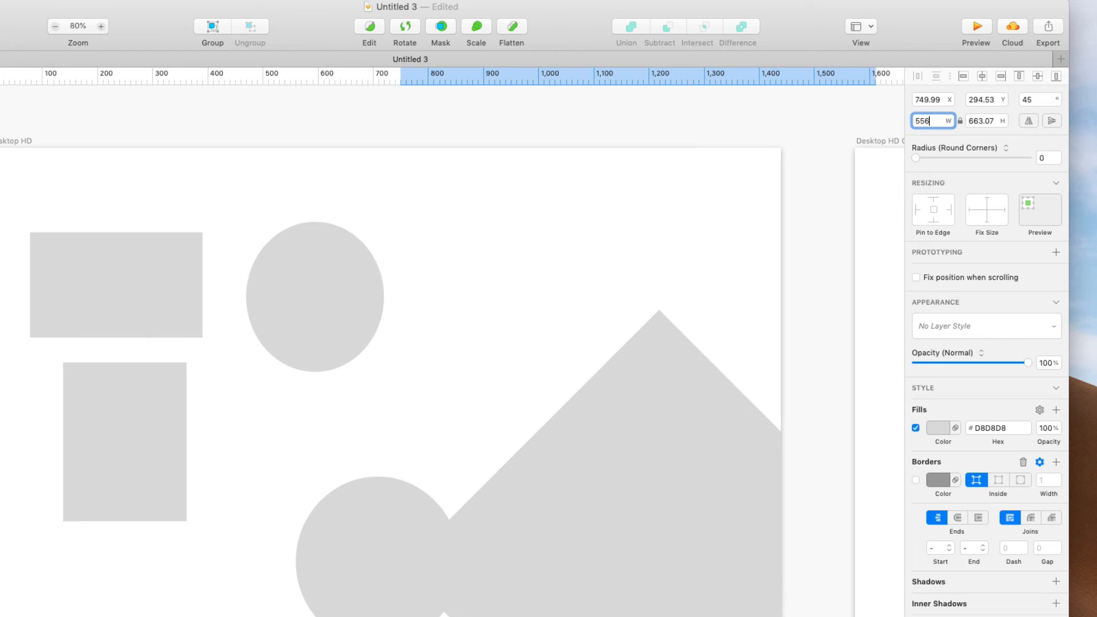
# Shrink the rotated rectangle proportionally in steps of 10 to a width of 336
pyautogui.hotkey('shift', 'Down')
pyautogui.hotkey('shift', 'Down')
pyautogui.hotkey('shift', 'Down')
pyautogui.hotkey('shift', 'Down')
pyautogui.hotkey('shift', 'Down')
pyautogui.hotkey('shift', 'Down')
pyautogui.hotkey('shift', 'Down')
pyautogui.hotkey('shift', 'Down')
pyautogui.hotkey('shift', 'Down')
pyautogui.hotkey('shift', 'Down')
pyautogui.hotkey('shift', 'Down')
pyautogui.hotkey('shift', 'Down')
pyautogui.hotkey('shift', 'Down')
pyautogui.hotkey('shift', 'Down')
pyautogui.hotkey('shift', 'Down')
pyautogui.hotkey('shift', 'Down')
pyautogui.hotkey('shift', 'Down')
pyautogui.hotkey('shift', 'Down')
pyautogui.hotkey('shift', 'Down')
pyautogui.hotkey('shift', 'Down')
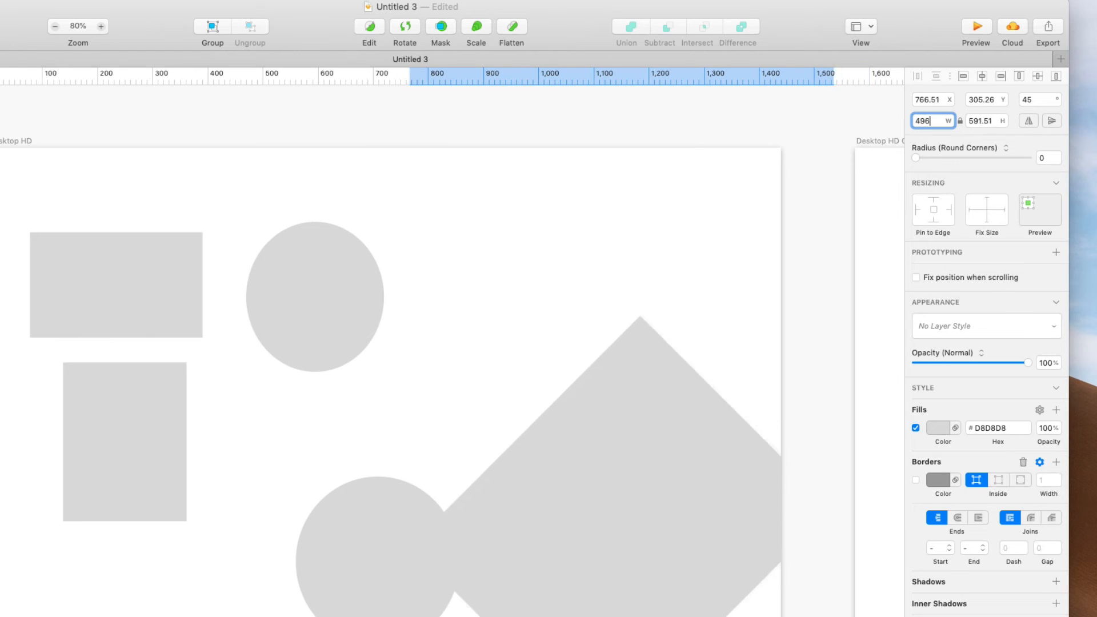
pyautogui.hotkey('shift', 'Down')
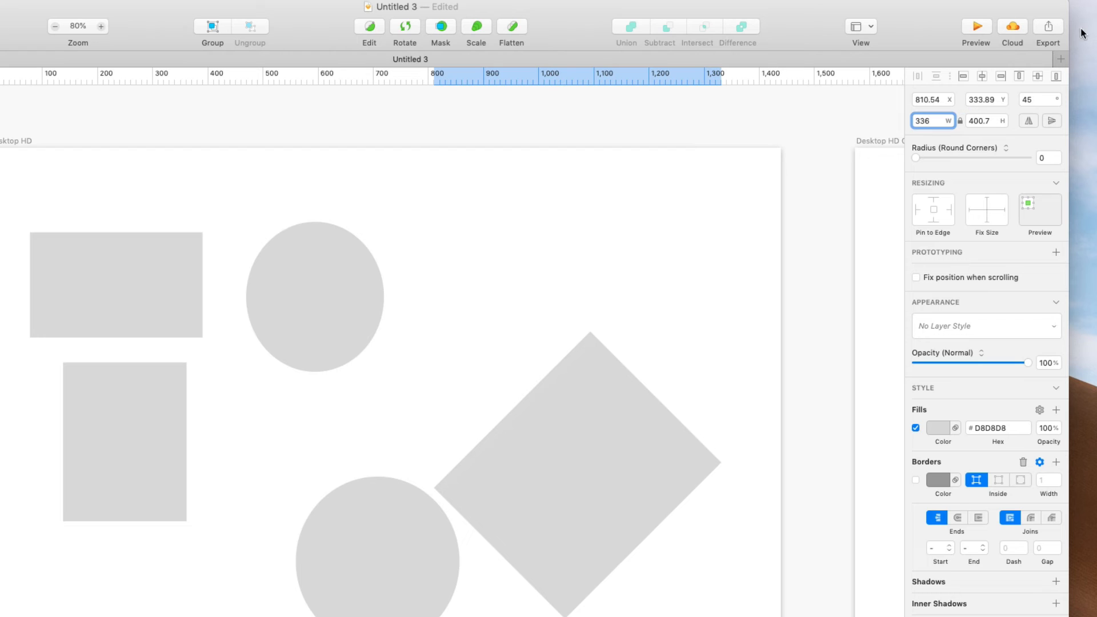
# Unlock the rotated rectangle's proportions and reduce only its width to 306
pyautogui.click(962, 120)
pyautogui.hotkey('shift', 'Down')
pyautogui.hotkey('shift', 'Down')
pyautogui.hotkey('shift', 'Down')
pyautogui.hotkey('shift', 'Down')
pyautogui.hotkey('shift', 'Down')
pyautogui.hotkey('shift', 'Down')
pyautogui.hotkey('shift', 'Down')
pyautogui.hotkey('shift', 'Down')
pyautogui.hotkey('shift', 'Down')
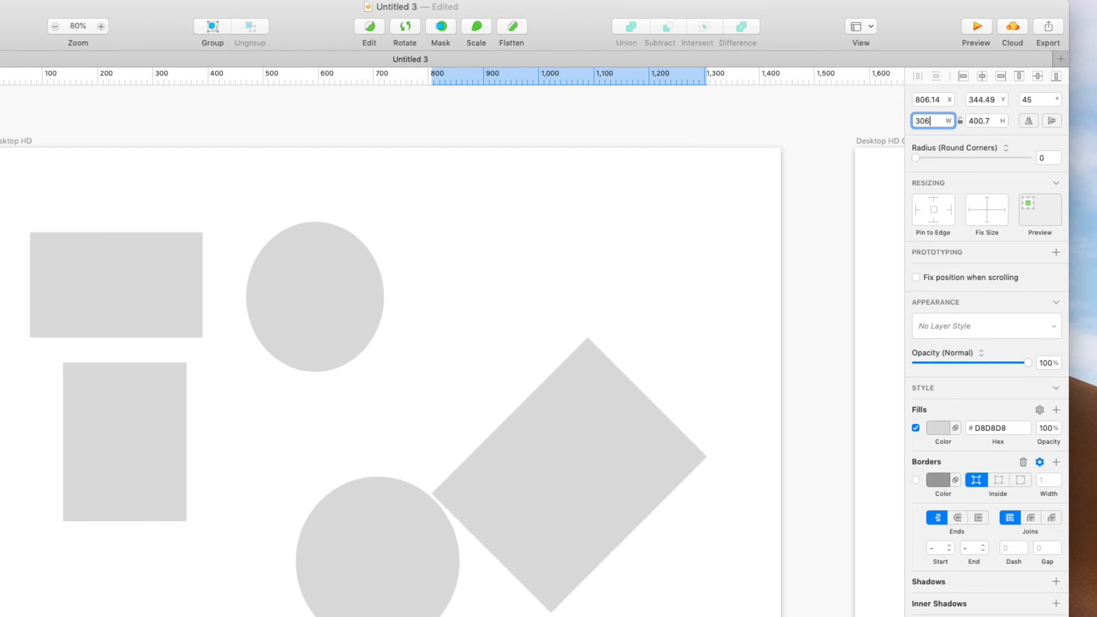
# Reduce the rotated rectangle's width in steps of 10 to 146 and move it to X 923, Y 151
pyautogui.hotkey('shift', 'Down')
pyautogui.hotkey('shift', 'Down')
pyautogui.hotkey('shift', 'Down')
pyautogui.hotkey('shift', 'Down')
pyautogui.hotkey('shift', 'Down')
pyautogui.hotkey('shift', 'Down')
pyautogui.hotkey('shift', 'Down')
pyautogui.hotkey('shift', 'Down')
pyautogui.hotkey('shift', 'Down')
pyautogui.hotkey('shift', 'Down')
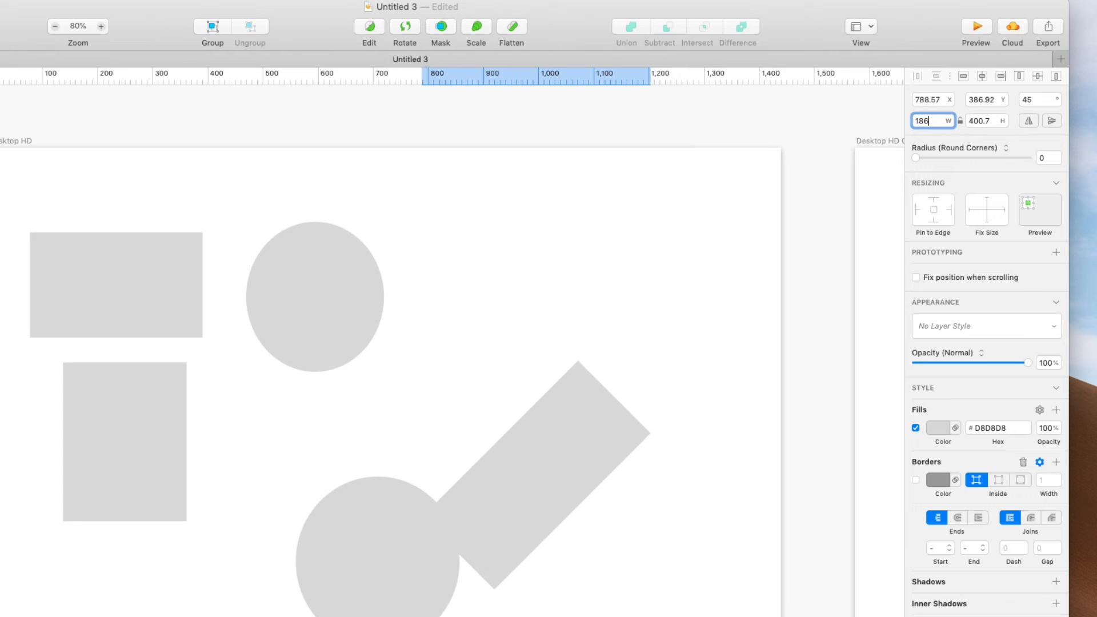
pyautogui.moveTo(583, 394); pyautogui.dragTo(651, 304)
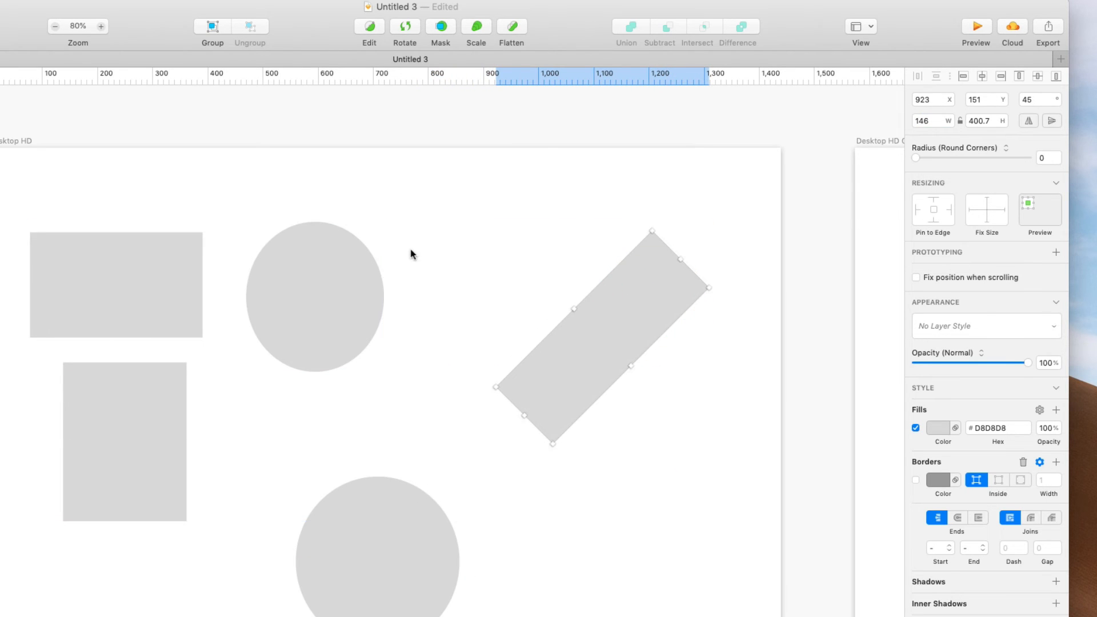
# Delete all the shapes from the Desktop HD artboard, including the rotated rectangle
pyautogui.moveTo(409, 252); pyautogui.dragTo(320, 598)
pyautogui.press('Delete')
pyautogui.moveTo(264, 209); pyautogui.dragTo(12, 517)
pyautogui.press('Delete')
pyautogui.click(582, 362)
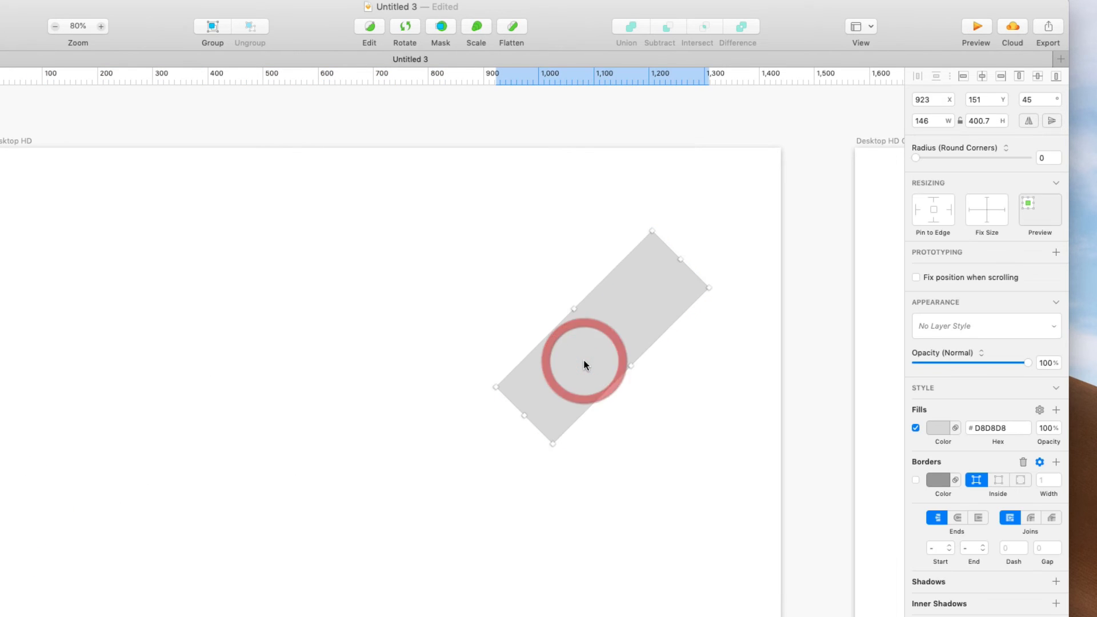
pyautogui.press('Delete')
# Draw a rectangle about 697 by 625 on the Desktop HD artboard and add 24 to its width
pyautogui.press('r')
pyautogui.moveTo(189, 249)
pyautogui.mouseDown()
pyautogui.moveTo(596, 563)
pyautogui.moveTo(572, 595)
pyautogui.mouseUp()
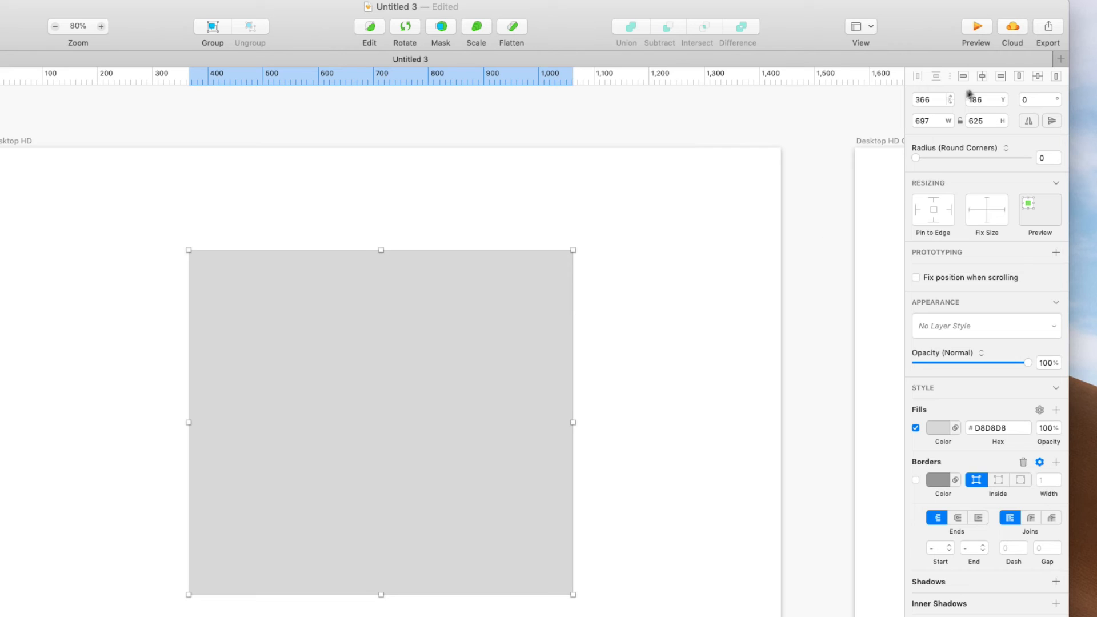
pyautogui.click(935, 120)
pyautogui.write('+24')
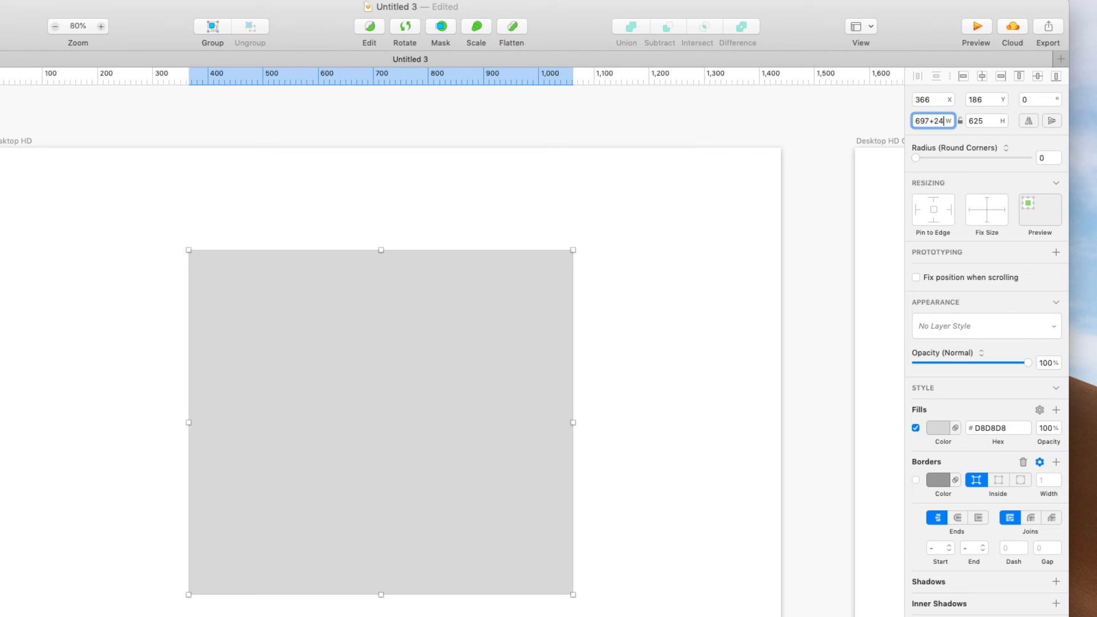
pyautogui.press('Return')
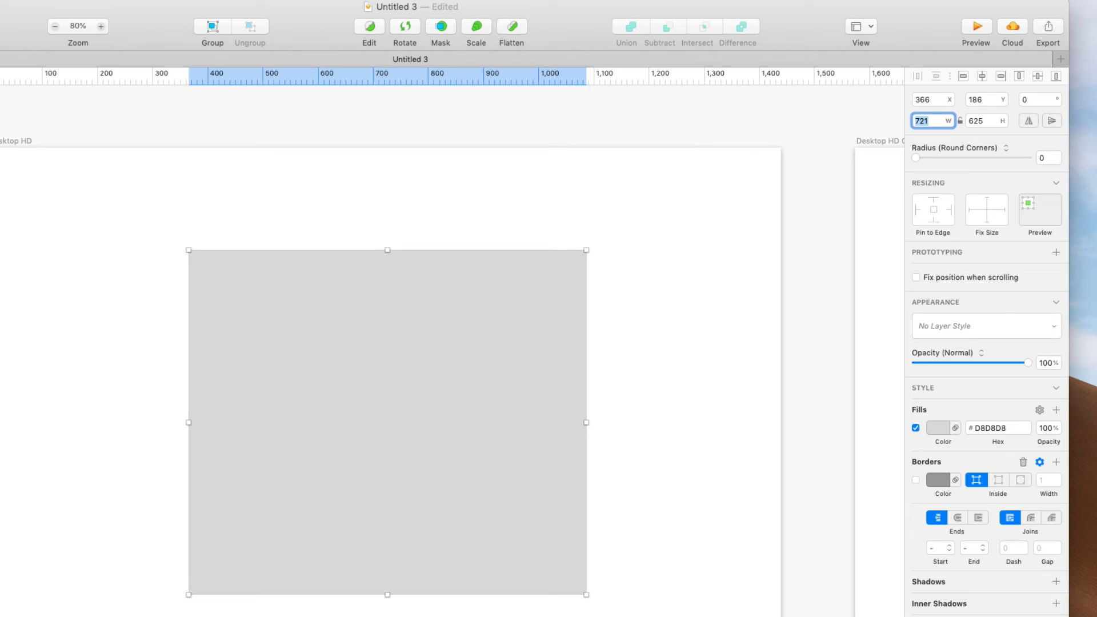
# Calculate new widths for the rectangle by halving it to 360.5 and adding up to 504.5
pyautogui.press('Right')
pyautogui.press('Return')
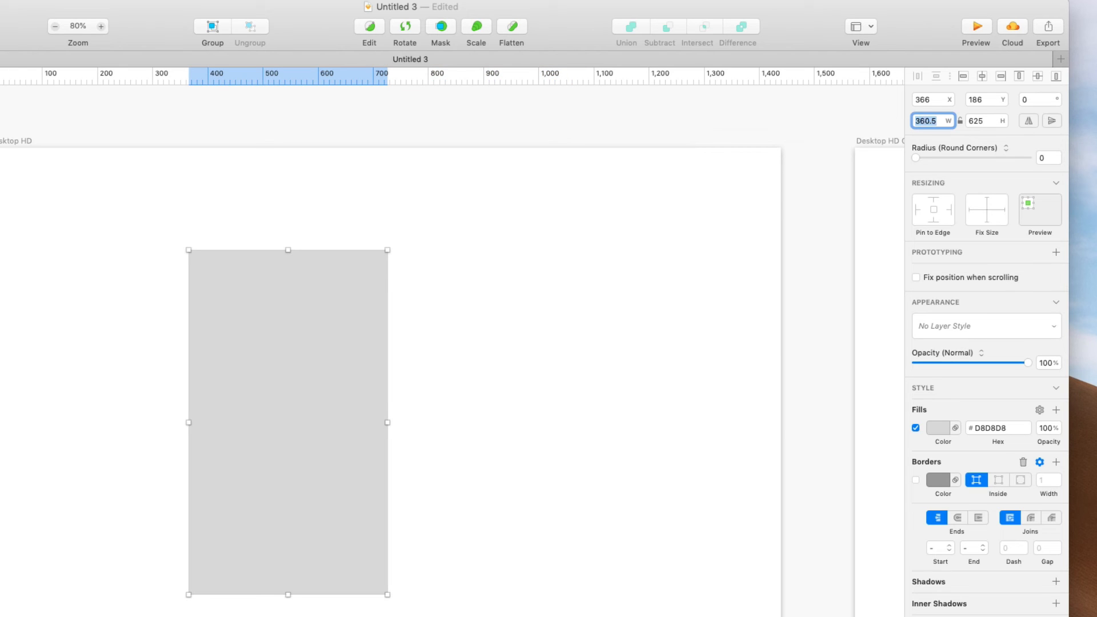
pyautogui.click(939, 121)
pyautogui.write('+10')
pyautogui.write('4')
pyautogui.press('Return')
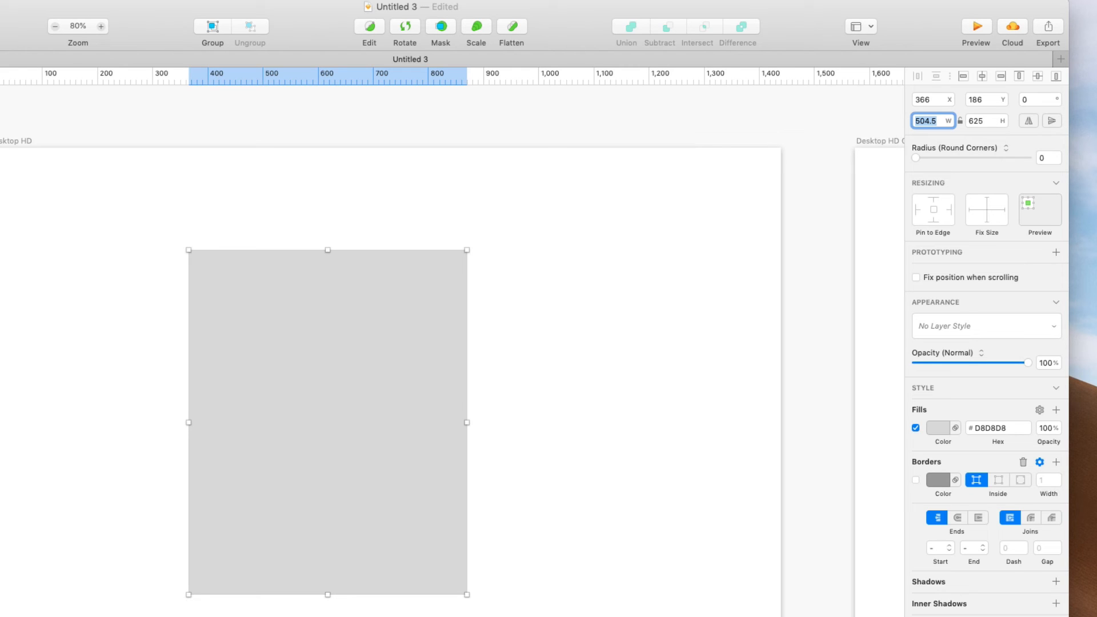
# Set the rectangle's width to 90% and its height to 50% of the artboard
pyautogui.moveTo(941, 121); pyautogui.dragTo(865, 120)
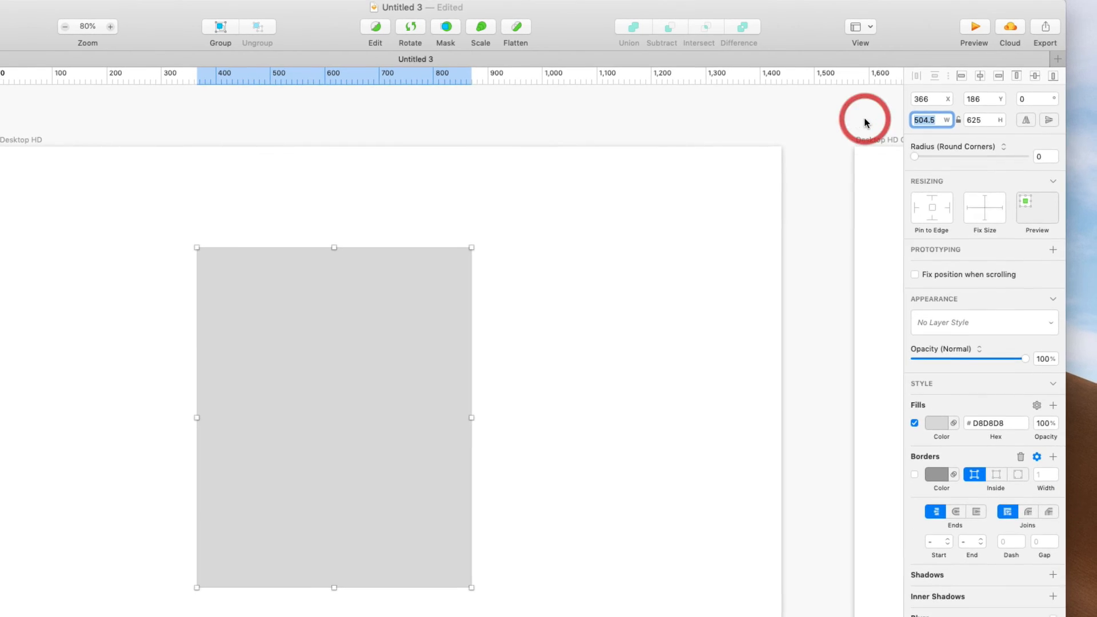
pyautogui.write('90')
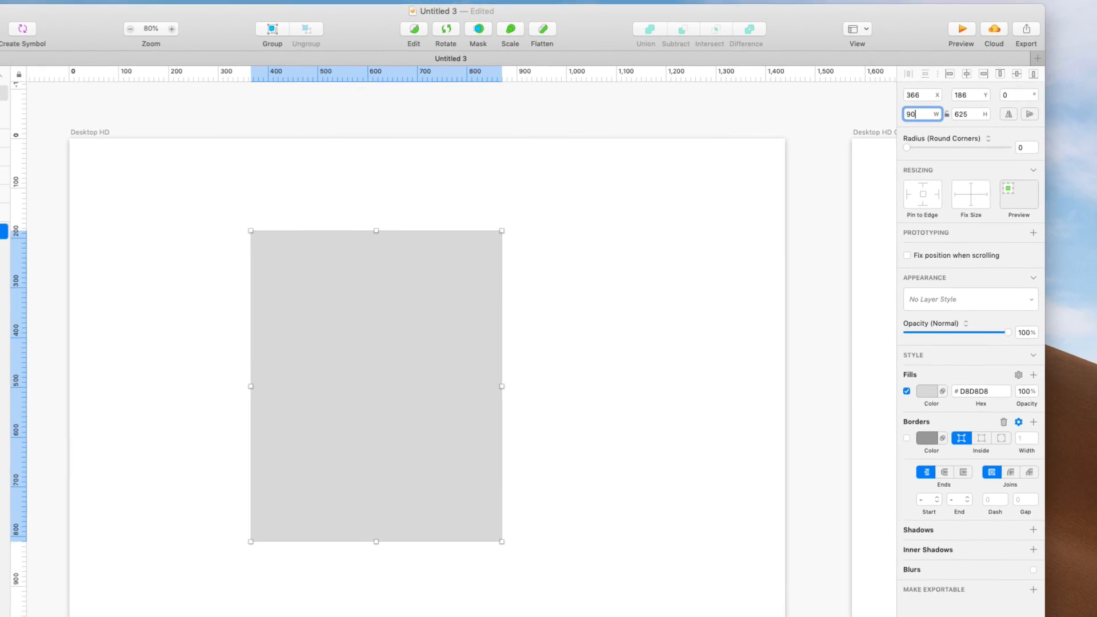
pyautogui.write('%')
pyautogui.press('Tab')
pyautogui.write('590')
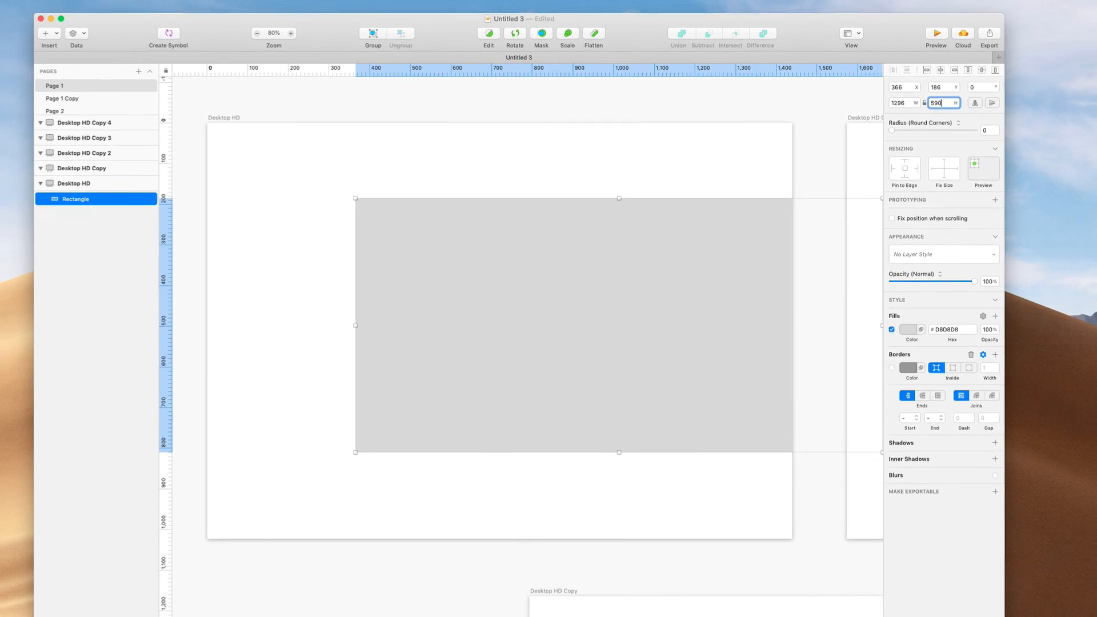
pyautogui.press('BackSpace')
pyautogui.press('BackSpace')
pyautogui.press('BackSpace')
pyautogui.write('50%')
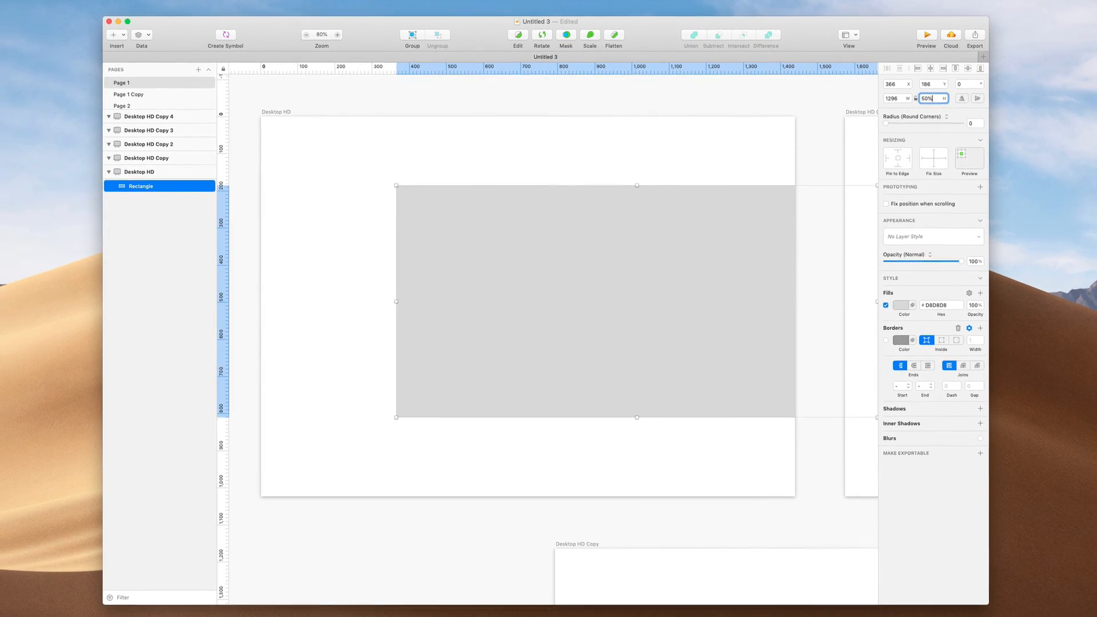
pyautogui.press('Return')
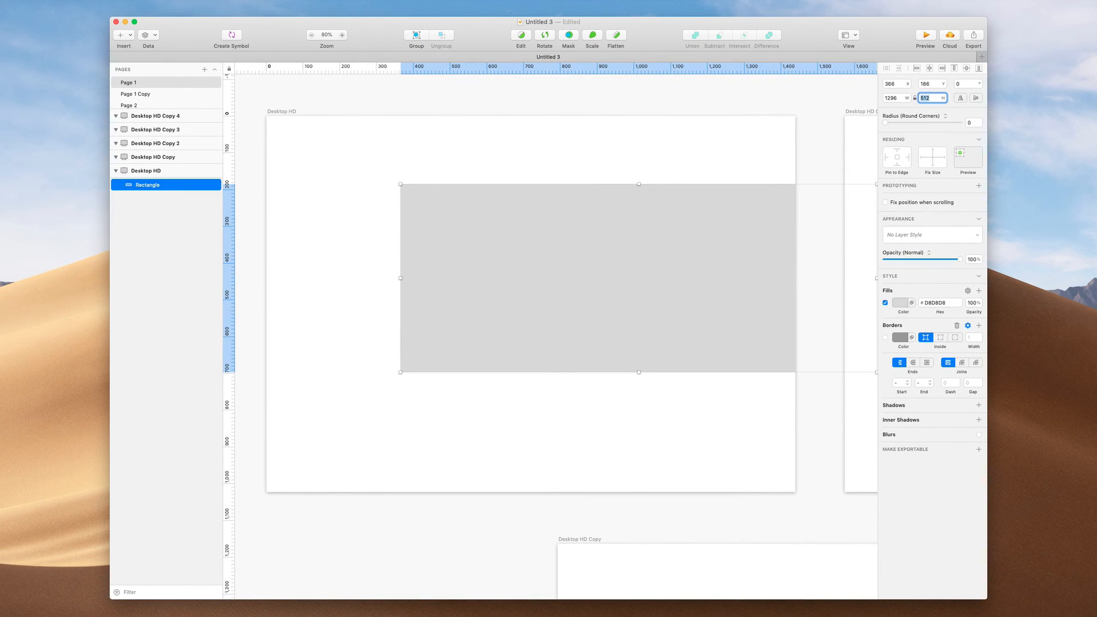
# Centre the rectangle on the Desktop HD artboard and deselect it
pyautogui.moveTo(588, 259); pyautogui.dragTo(541, 284)
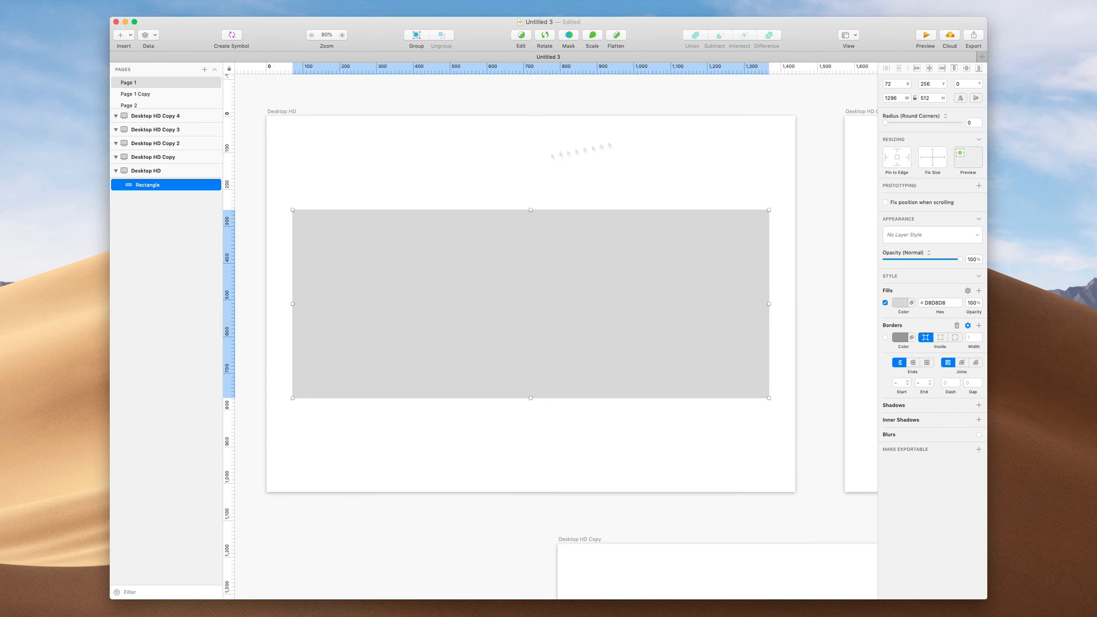
pyautogui.click(492, 184)
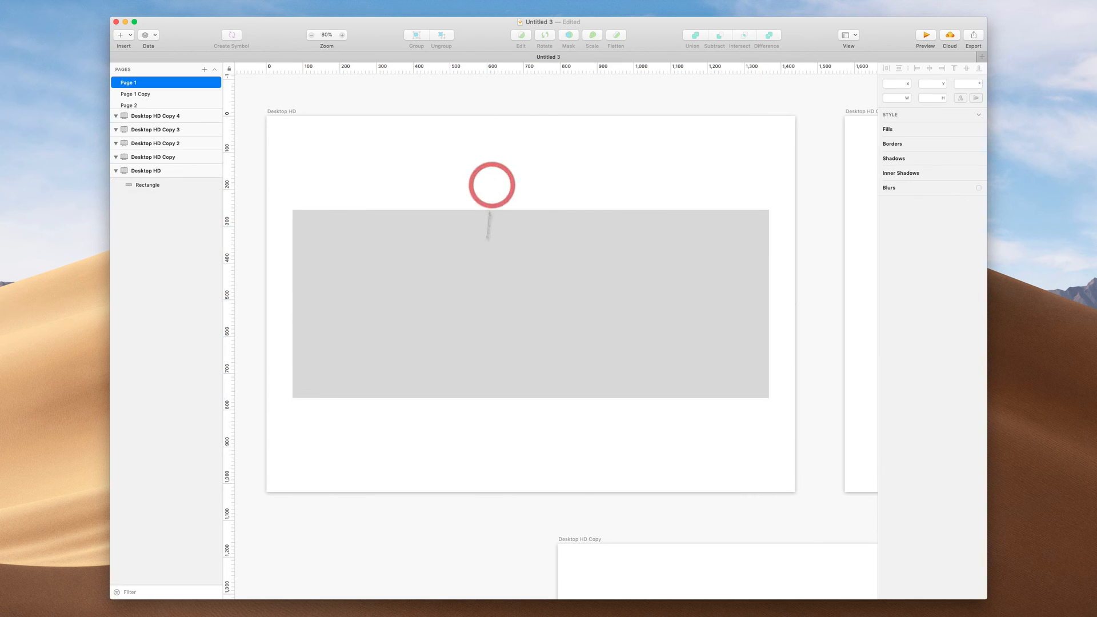
pyautogui.click(512, 297)
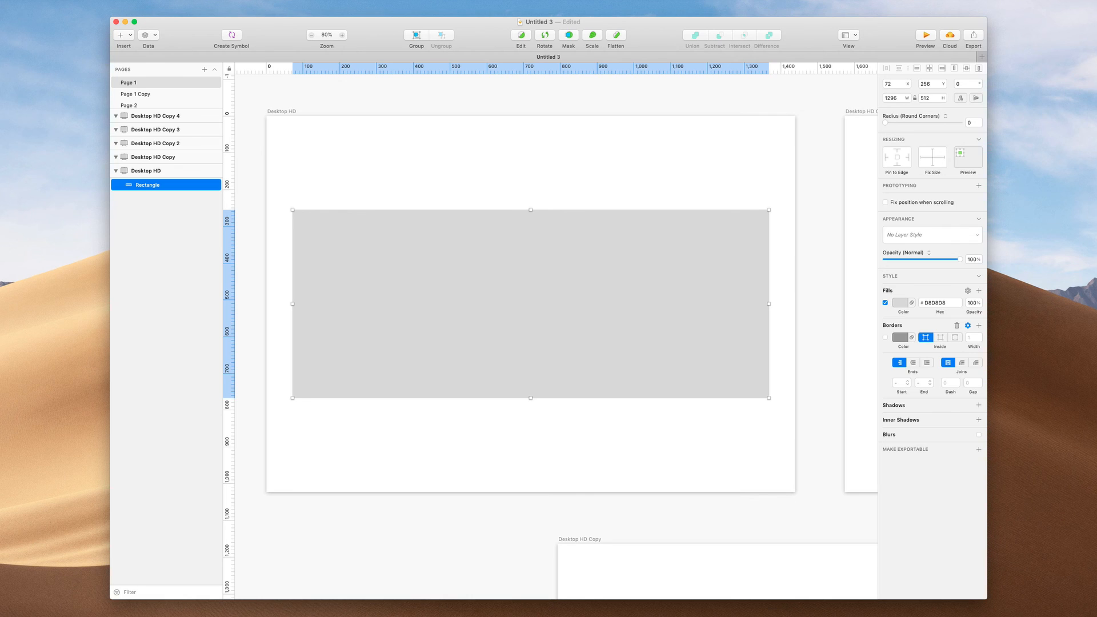
pyautogui.press('Escape')
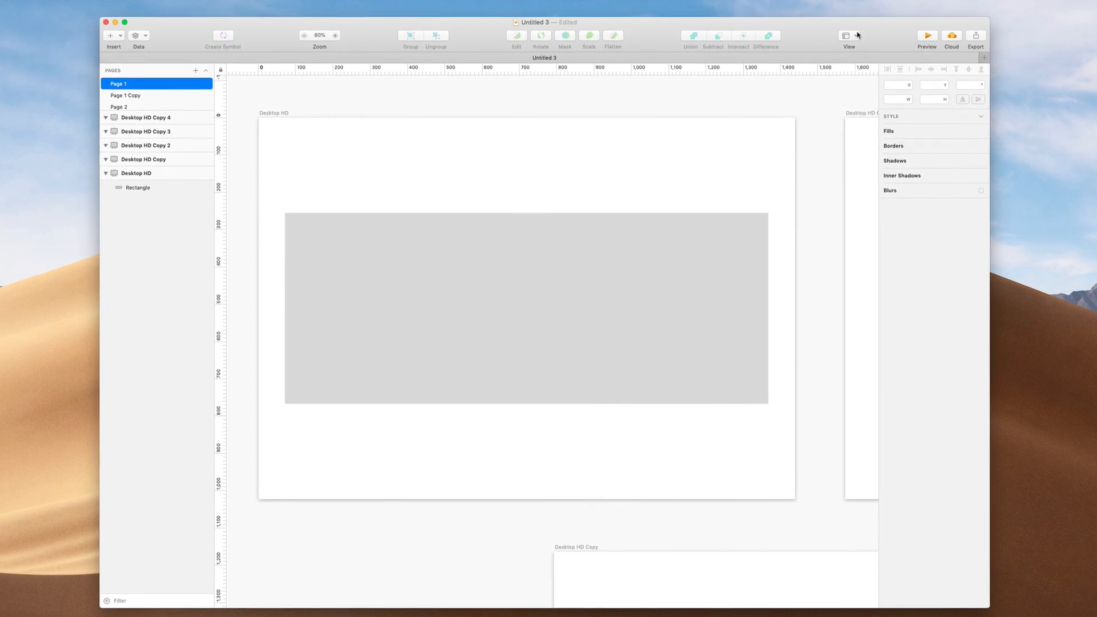
# Hide the rulers around the canvas
pyautogui.click(857, 36)
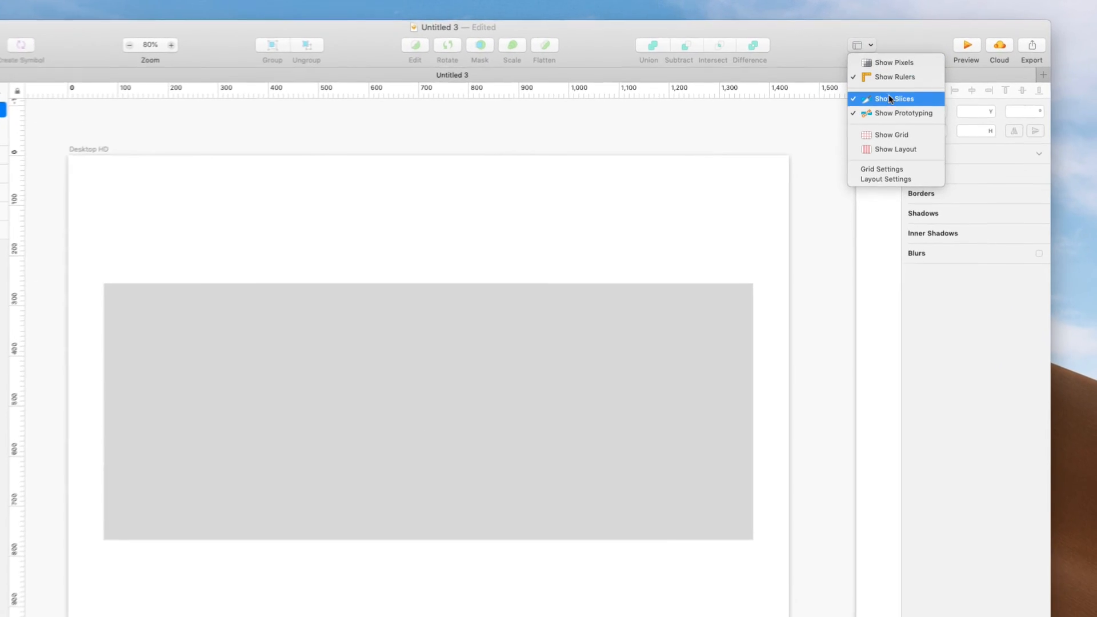
pyautogui.click(898, 134)
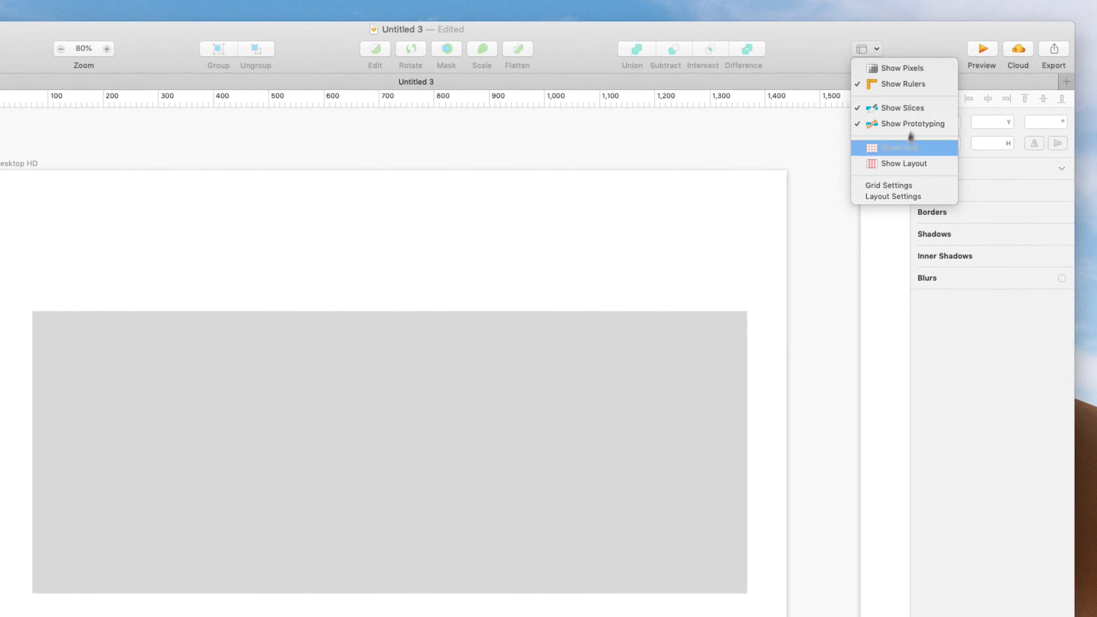
pyautogui.click(916, 84)
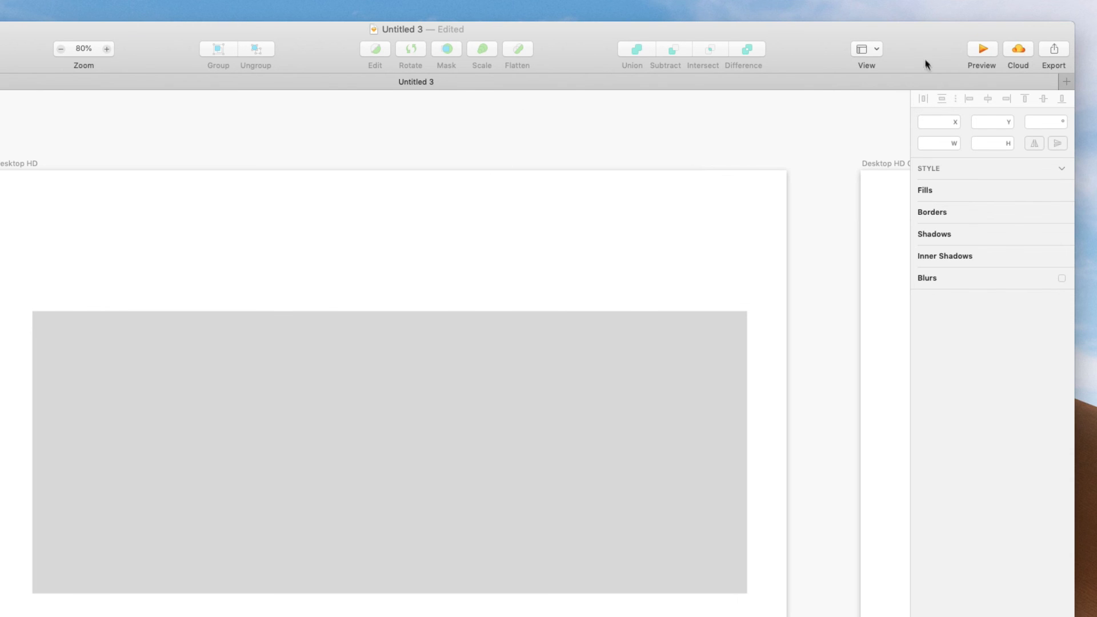
# Draw a circle about 85 by 85 above the wide rectangle on the Desktop HD artboard
pyautogui.click(869, 53)
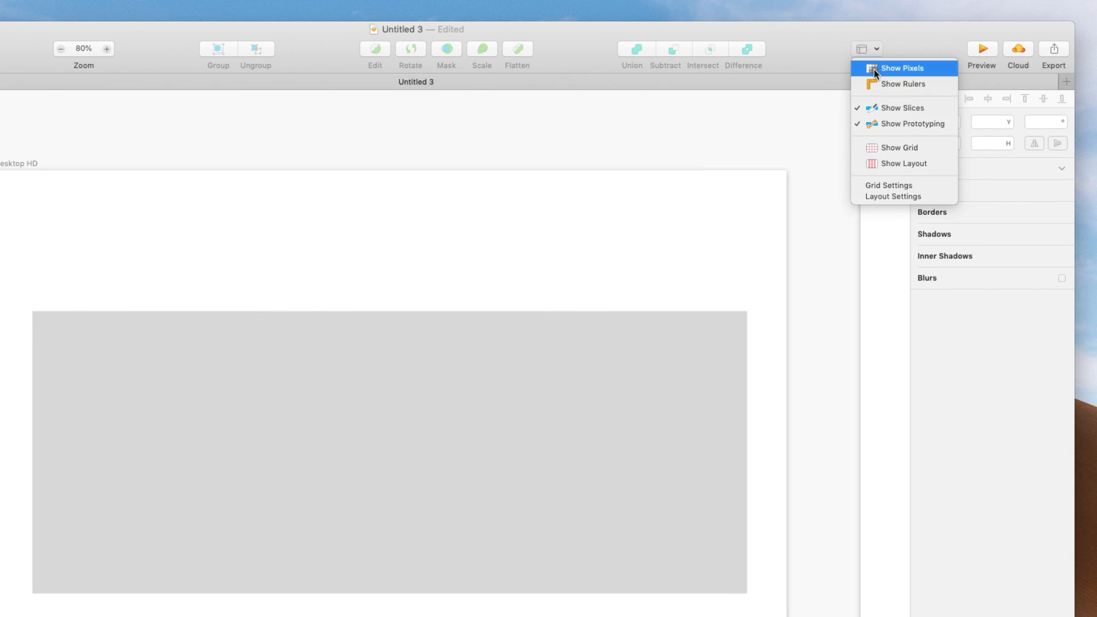
pyautogui.click(543, 272)
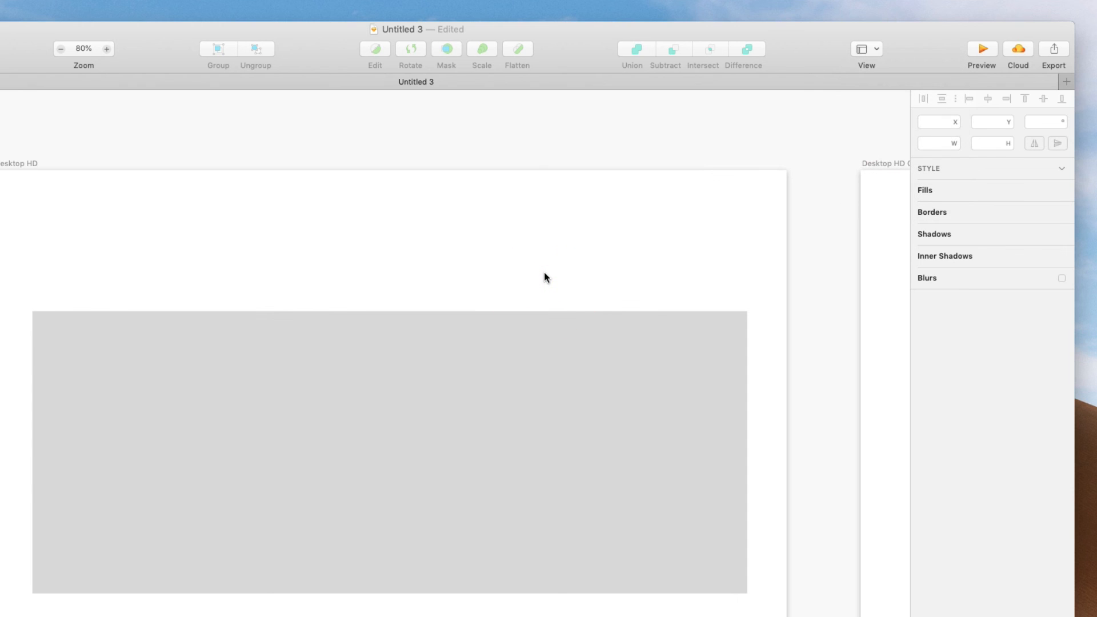
pyautogui.press('o')
pyautogui.moveTo(502, 228); pyautogui.dragTo(543, 269)
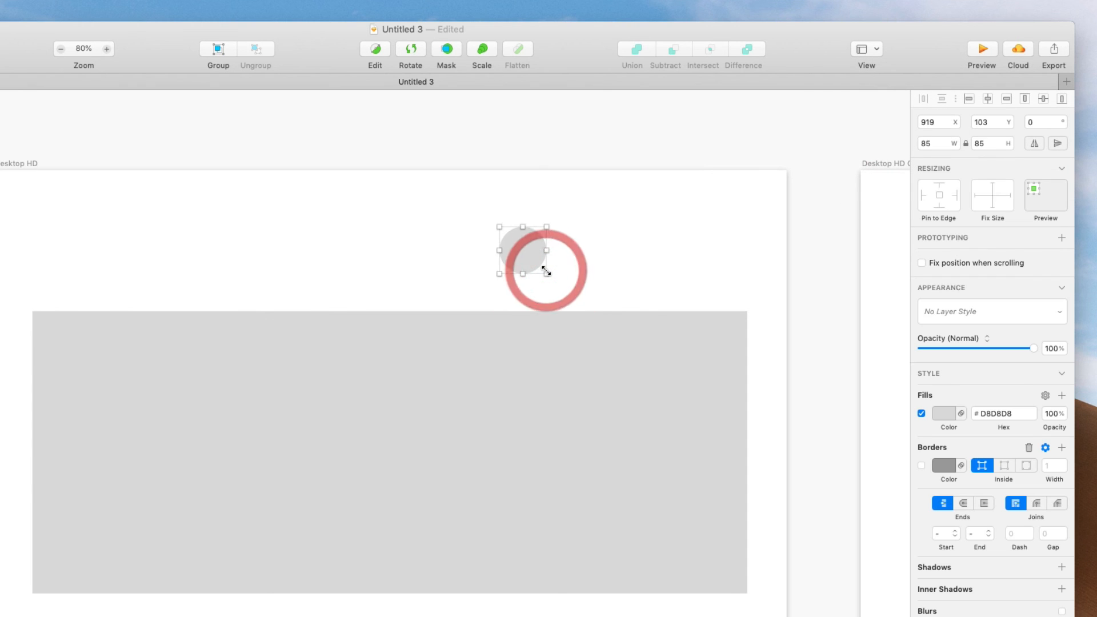
# Turn on Show Pixels to preview the circle's edge as pixels and deselect the circle
pyautogui.scroll(5, 543, 269)
pyautogui.scroll(5, 545, 274)
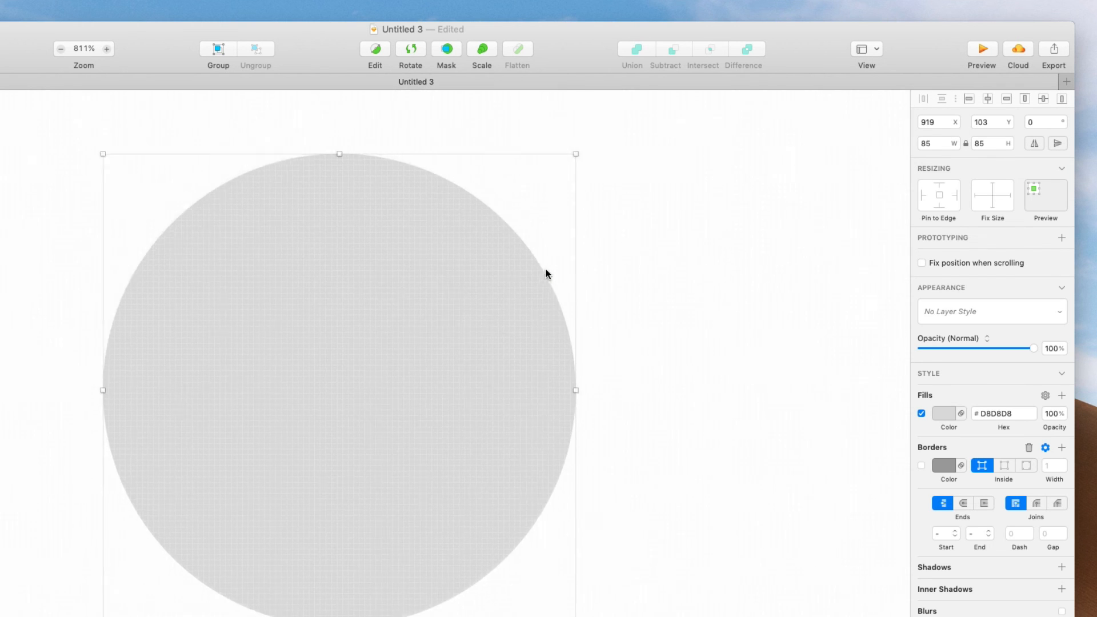
pyautogui.scroll(5, 545, 268)
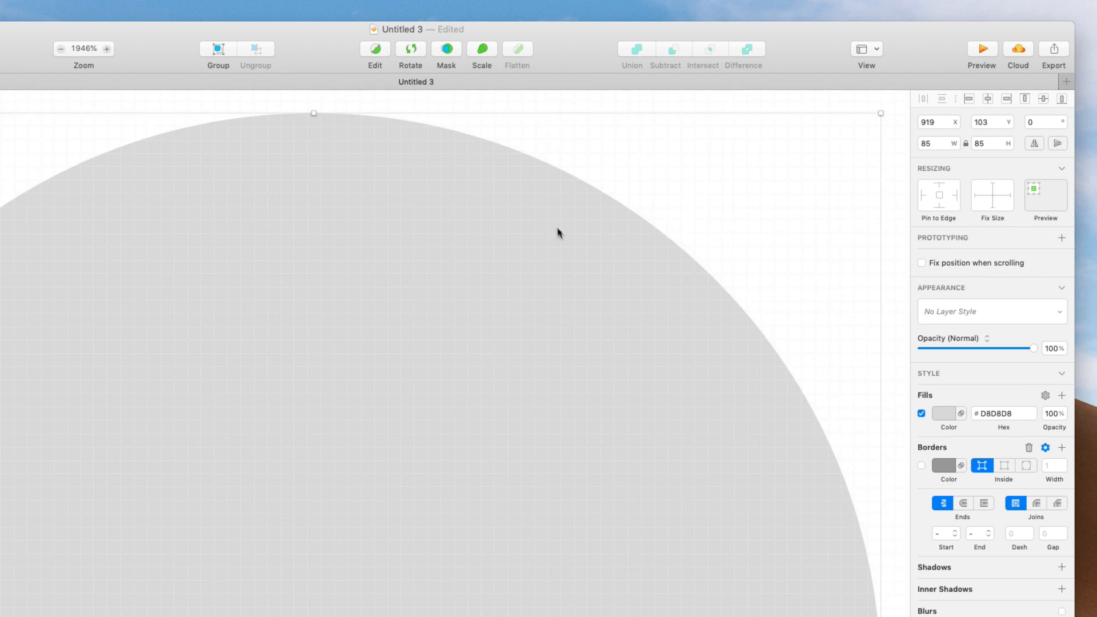
pyautogui.hscroll(1, 554, 224)
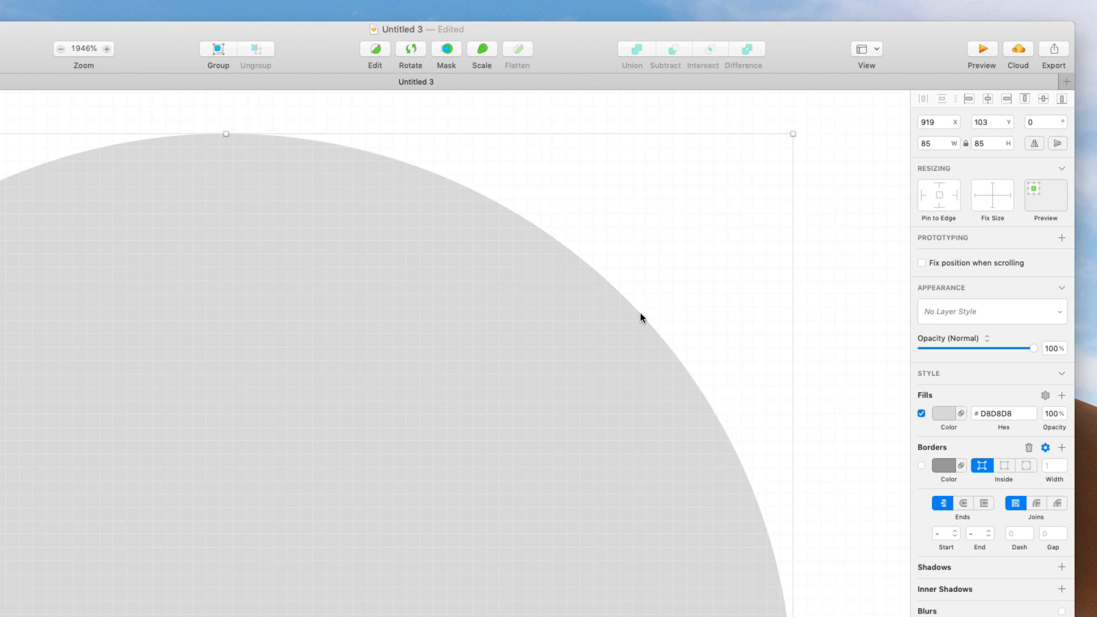
pyautogui.click(867, 50)
pyautogui.click(874, 68)
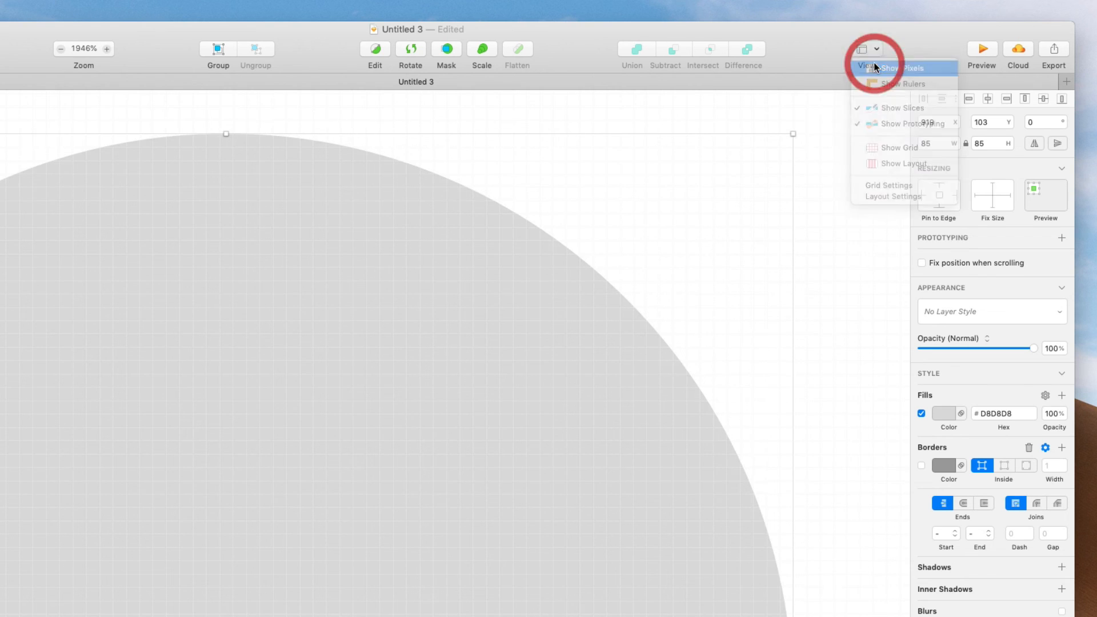
pyautogui.scroll(-5, 689, 599)
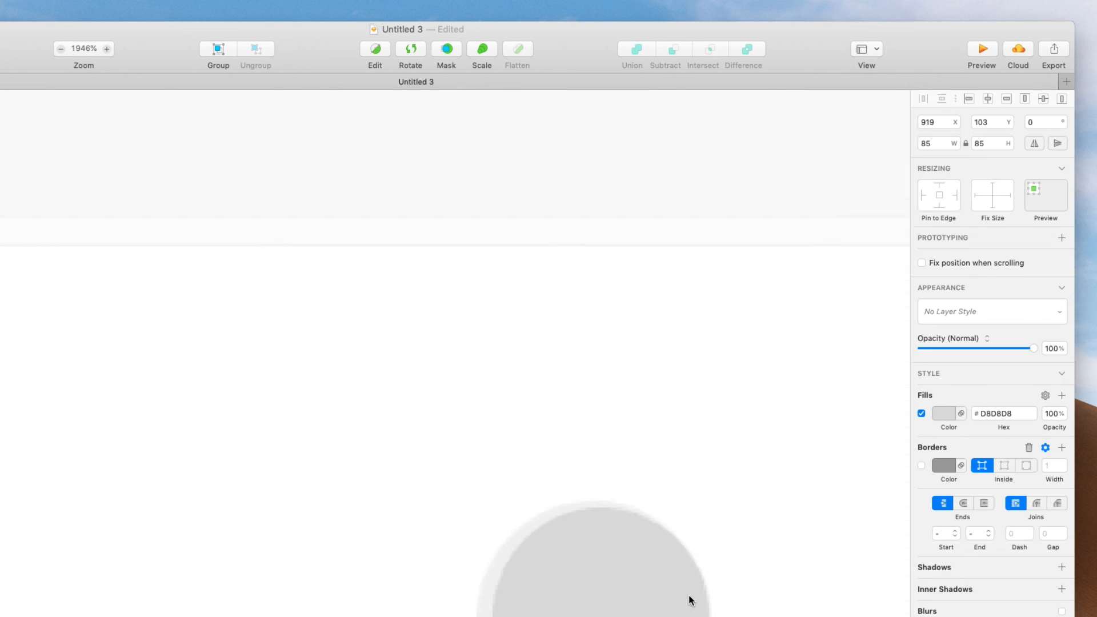
pyautogui.scroll(-5, 689, 600)
pyautogui.click(707, 610)
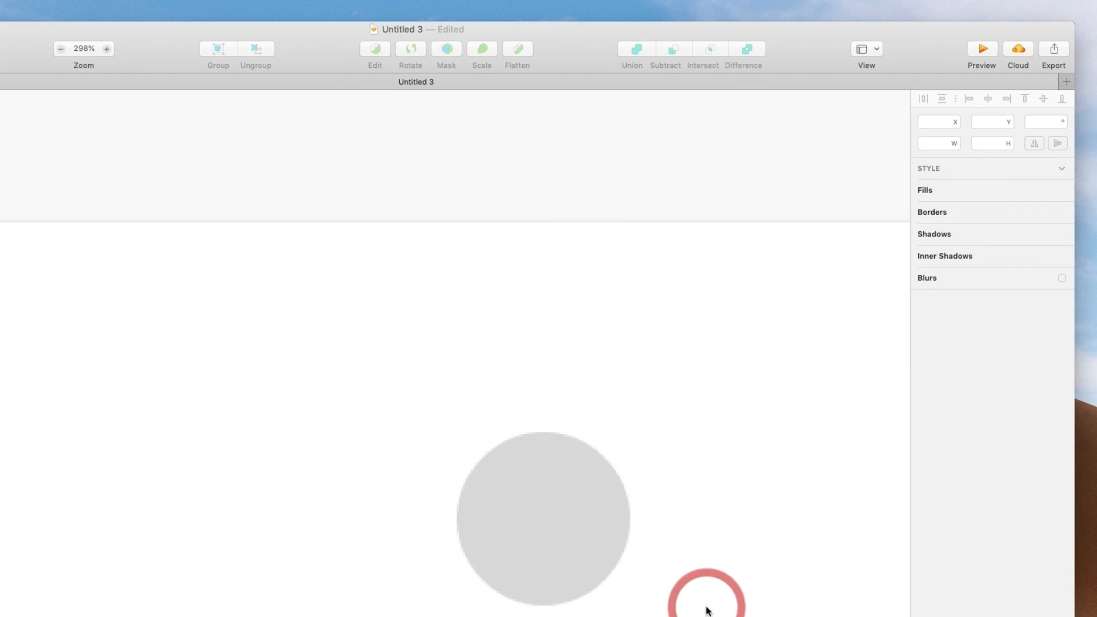
# Show the grid and the column layout over the Desktop HD artboard
pyautogui.scroll(-4, 707, 610)
pyautogui.hscroll(3, 706, 610)
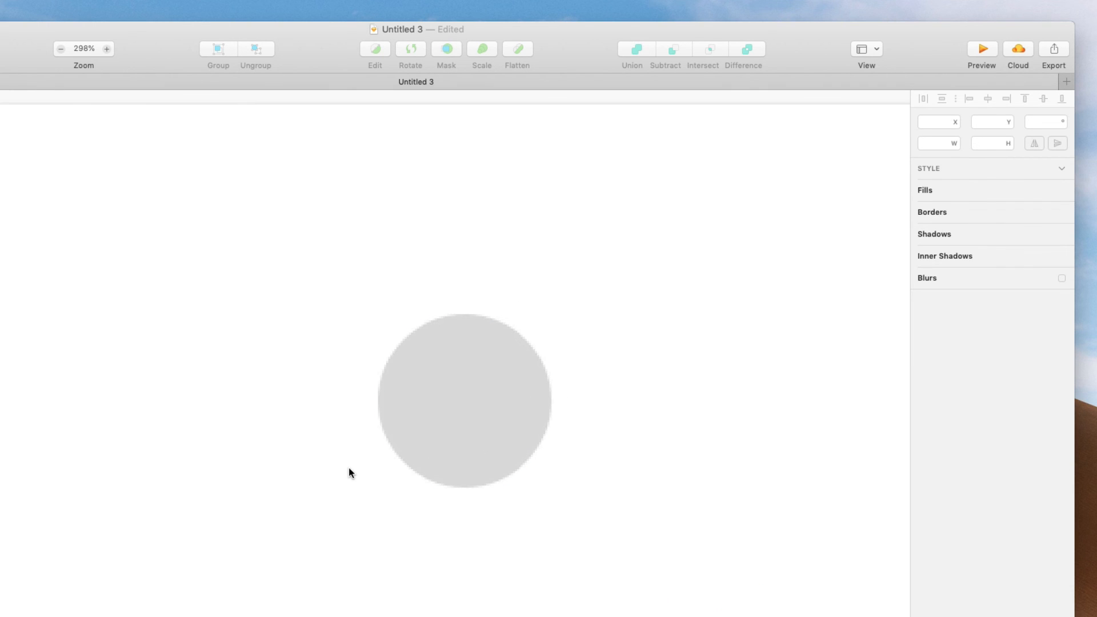
pyautogui.scroll(-2, 348, 468)
pyautogui.scroll(-5, 348, 467)
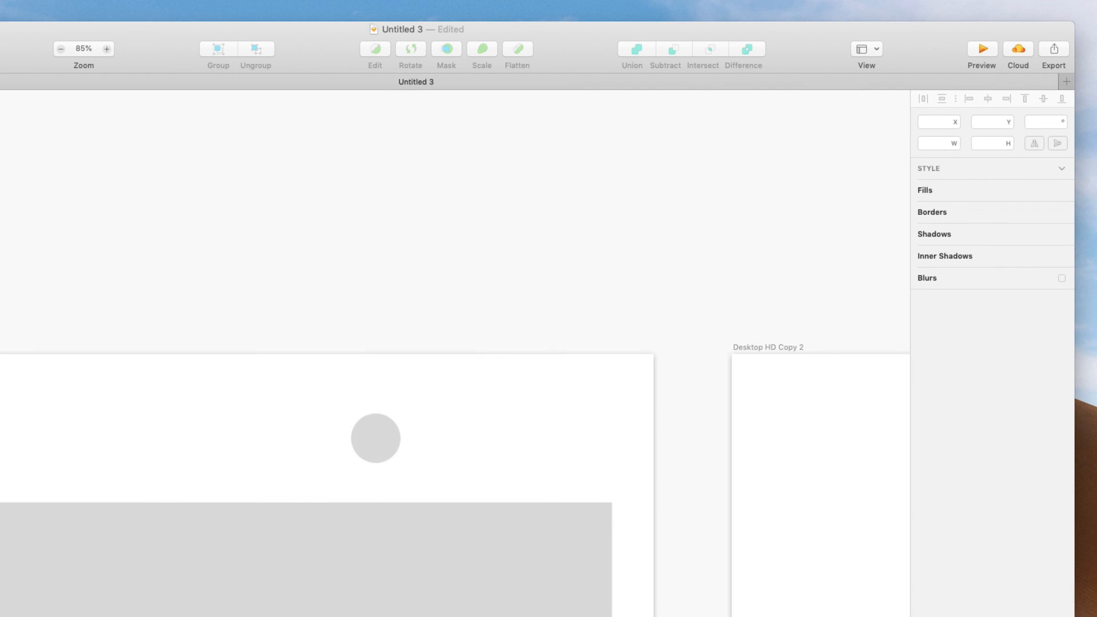
pyautogui.click(853, 46)
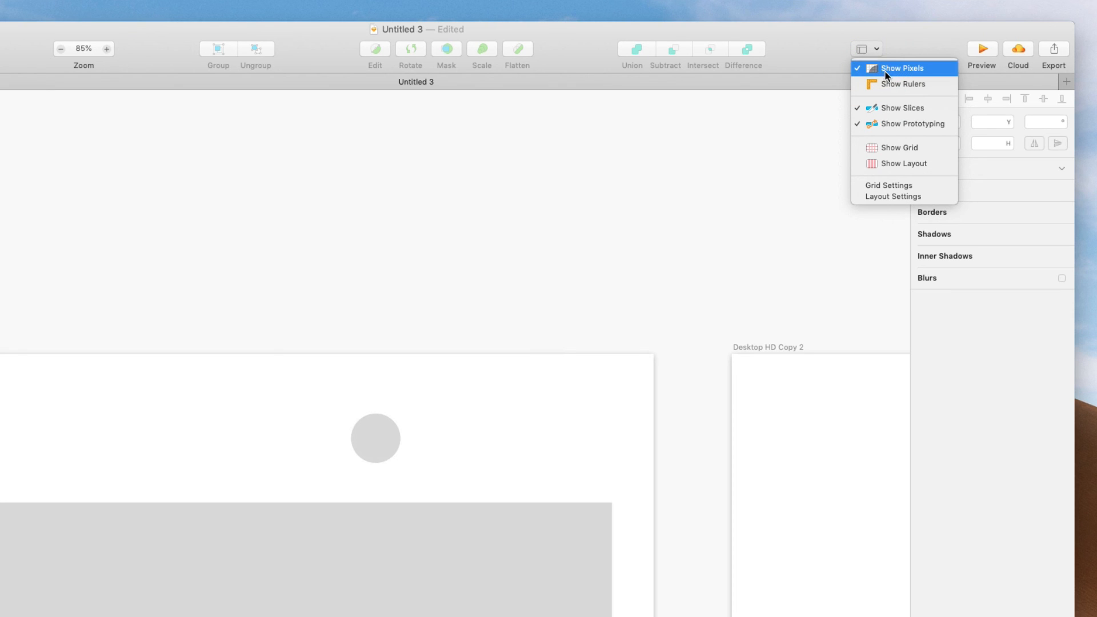
pyautogui.click(898, 148)
pyautogui.scroll(-10, 502, 491)
pyautogui.hscroll(-8, 501, 491)
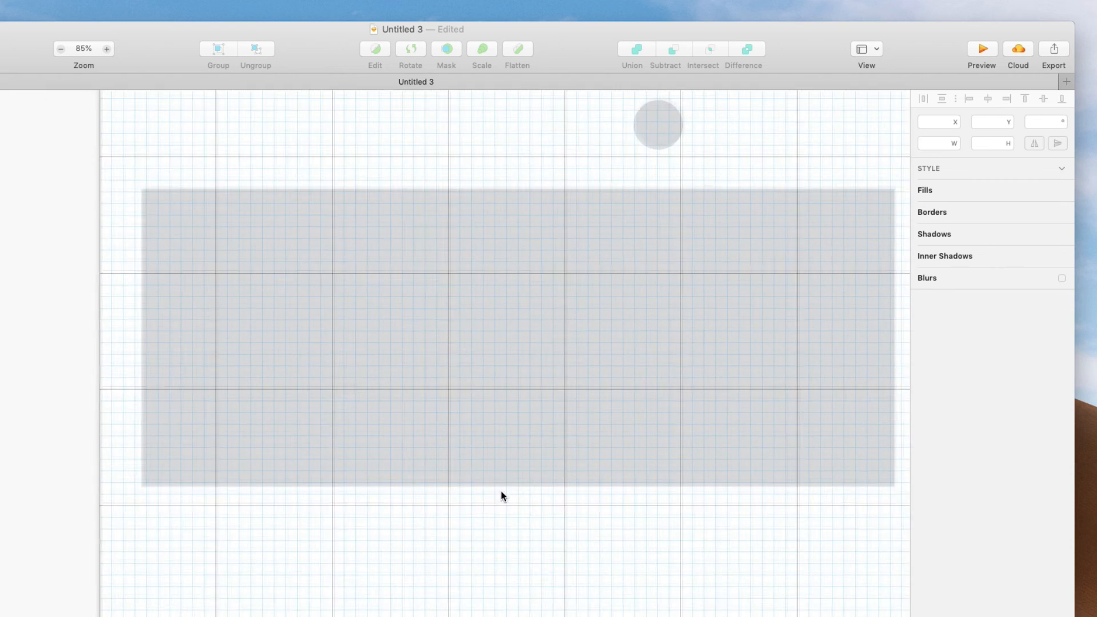
pyautogui.scroll(5, 502, 492)
pyautogui.hscroll(3, 502, 491)
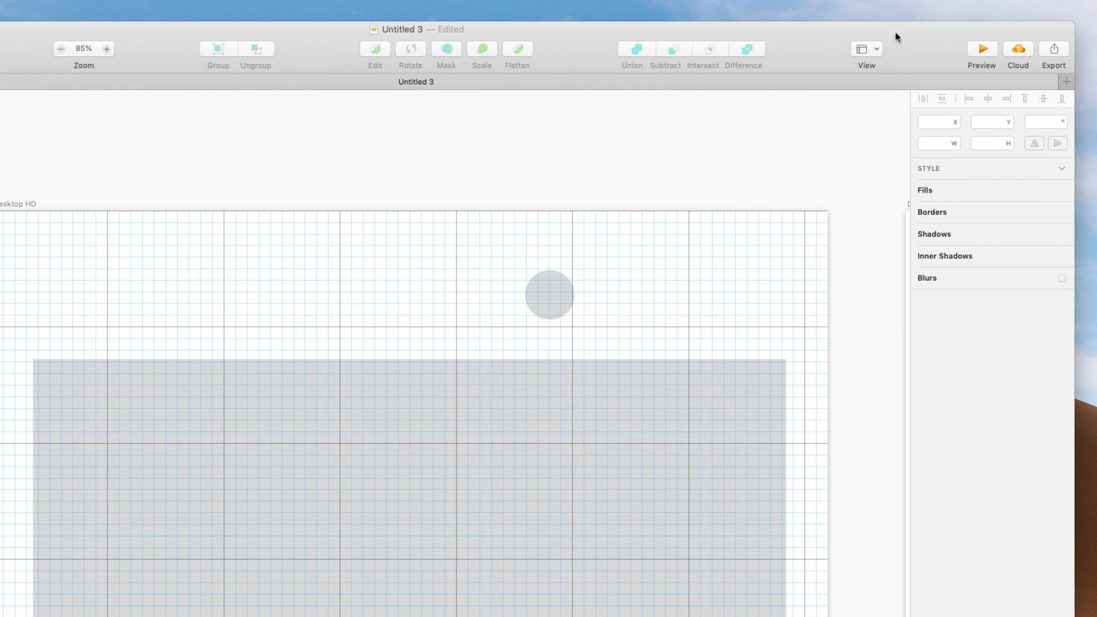
pyautogui.click(865, 50)
pyautogui.click(890, 162)
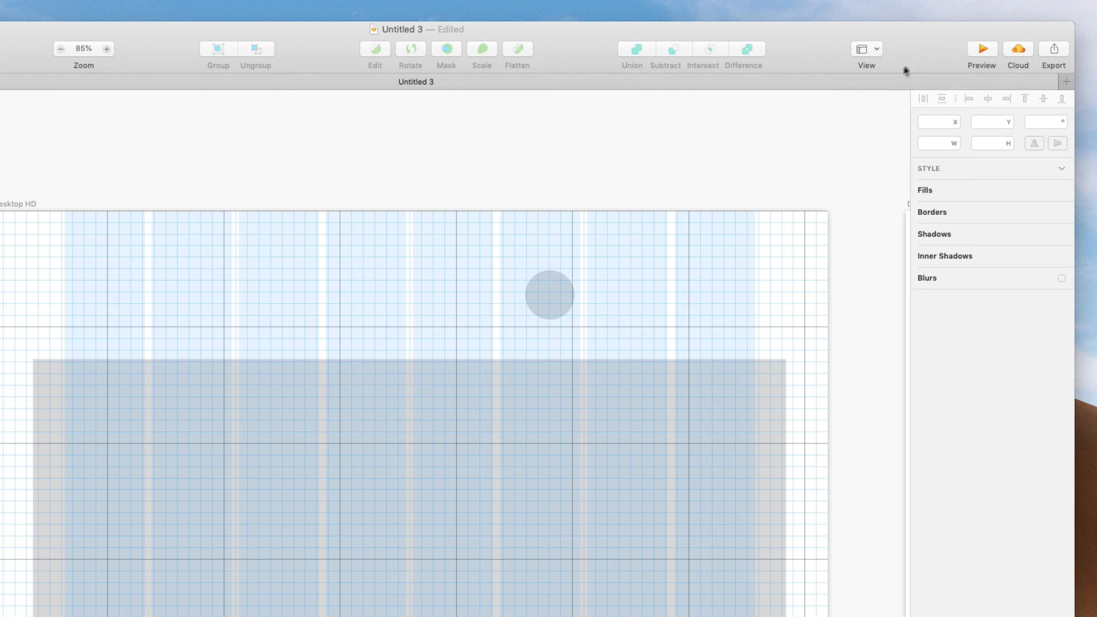
# Hide the column layout and the grid on the artboards
pyautogui.click(872, 56)
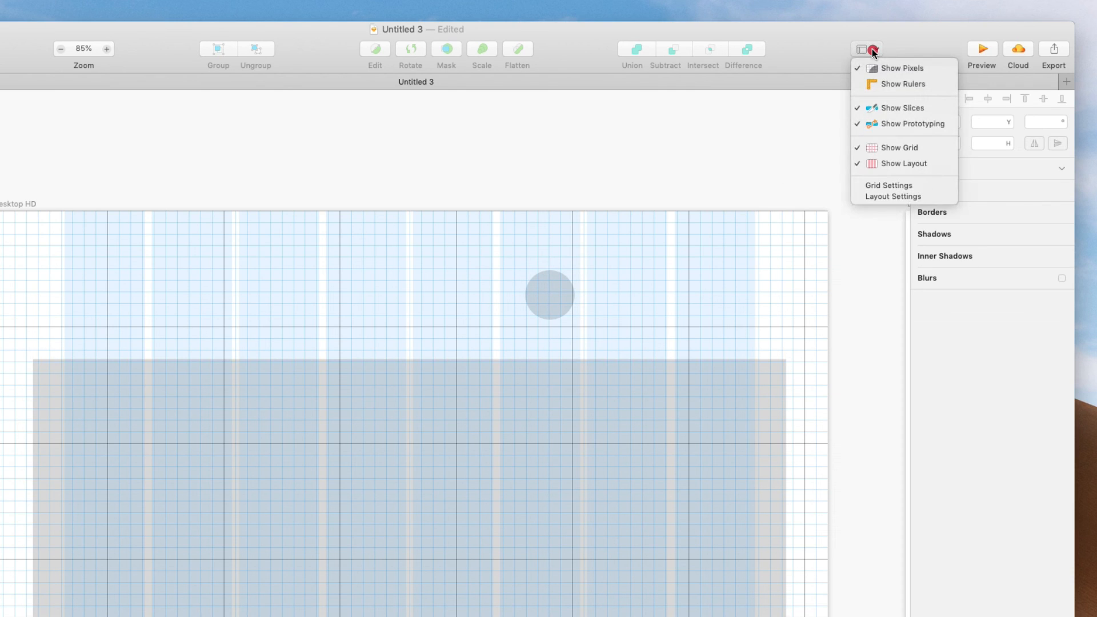
pyautogui.click(892, 194)
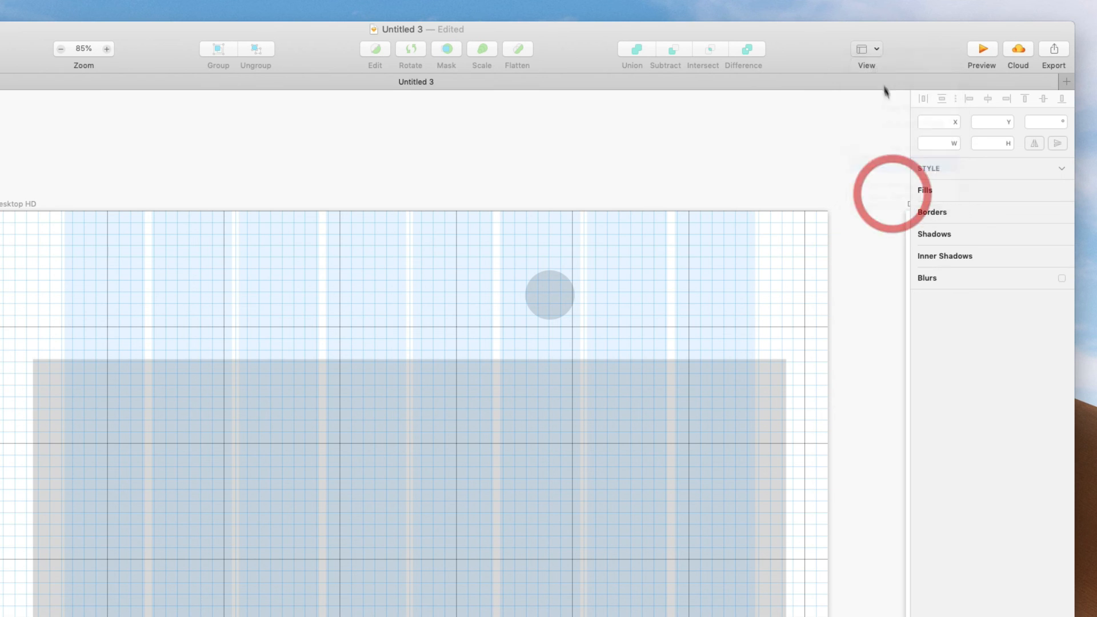
pyautogui.click(866, 49)
pyautogui.click(890, 148)
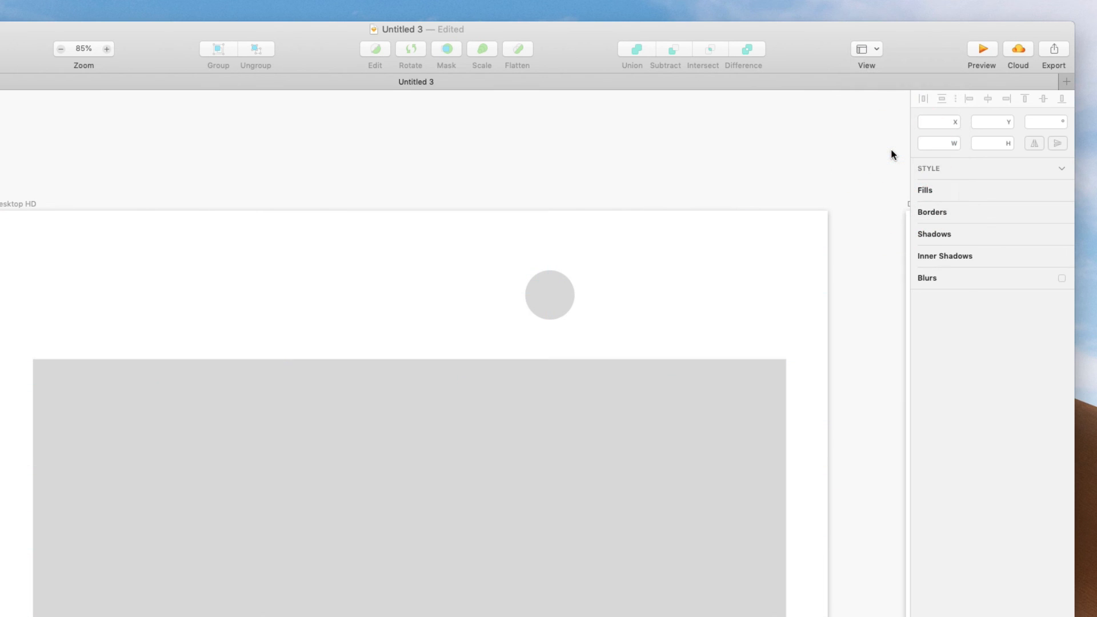